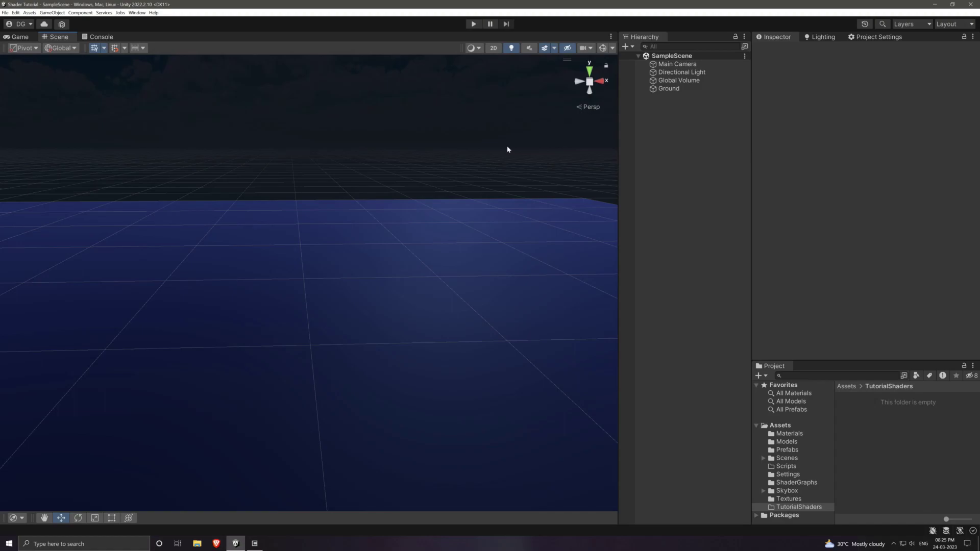
Step: Review the Ground, Global Volume, Directional Light and Main Camera settings in the Inspector
{"action": "left_click", "coordinate": [690, 90]}
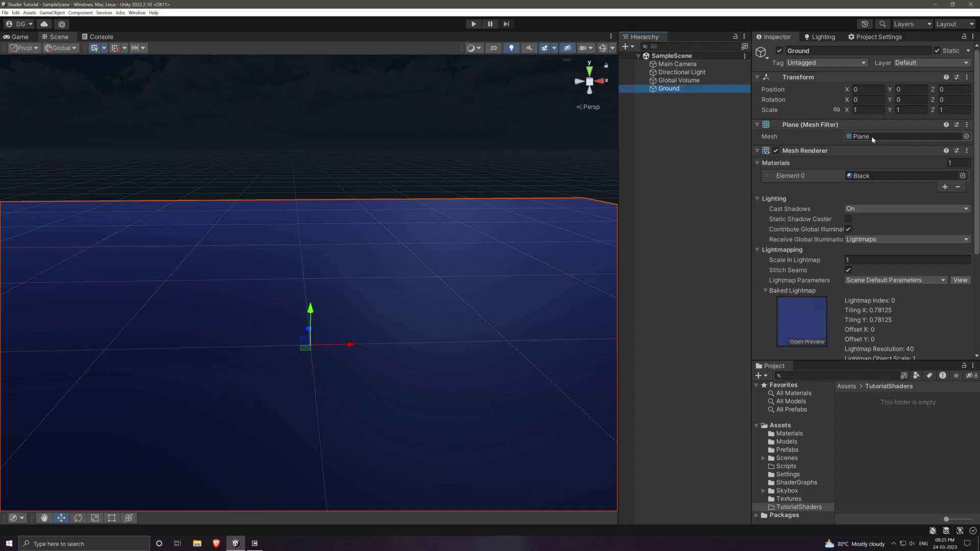
{"action": "left_click", "coordinate": [681, 80]}
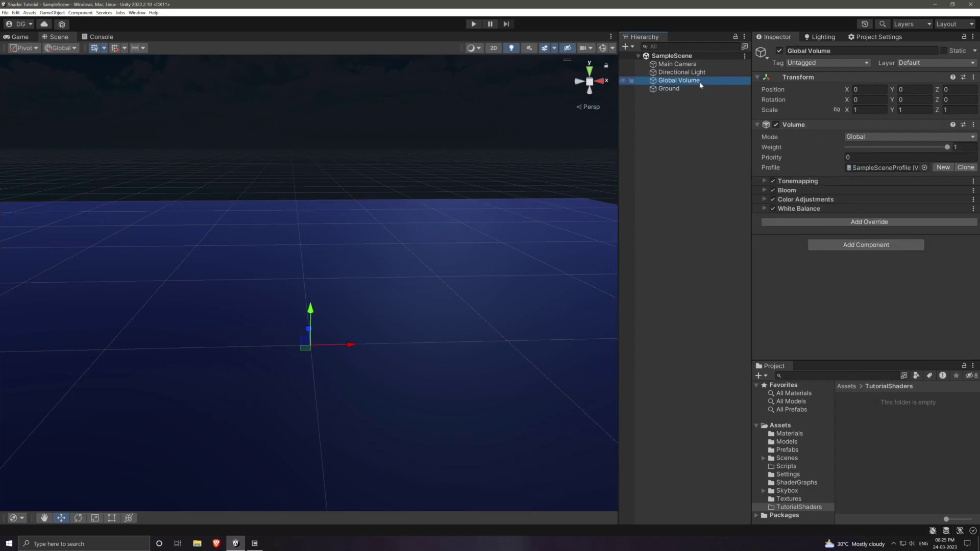
{"action": "left_click", "coordinate": [718, 73]}
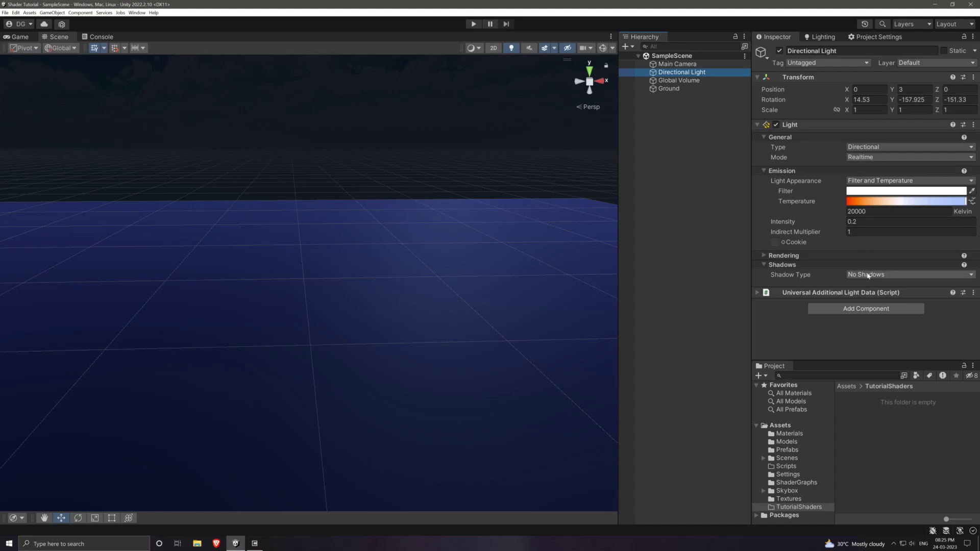
{"action": "left_click", "coordinate": [713, 66]}
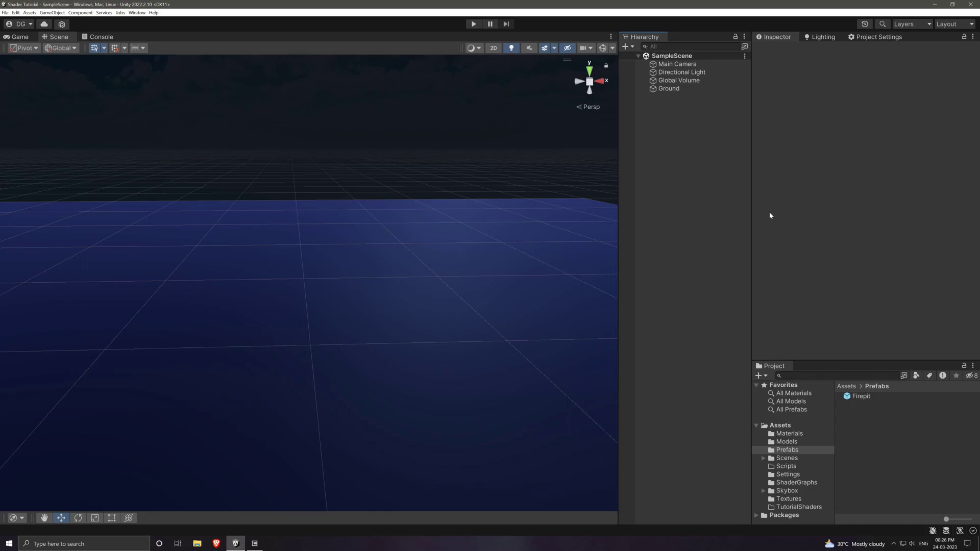
Step: Place the Firepit prefab into the scene with Position Y set to 0
{"action": "left_click", "coordinate": [859, 398]}
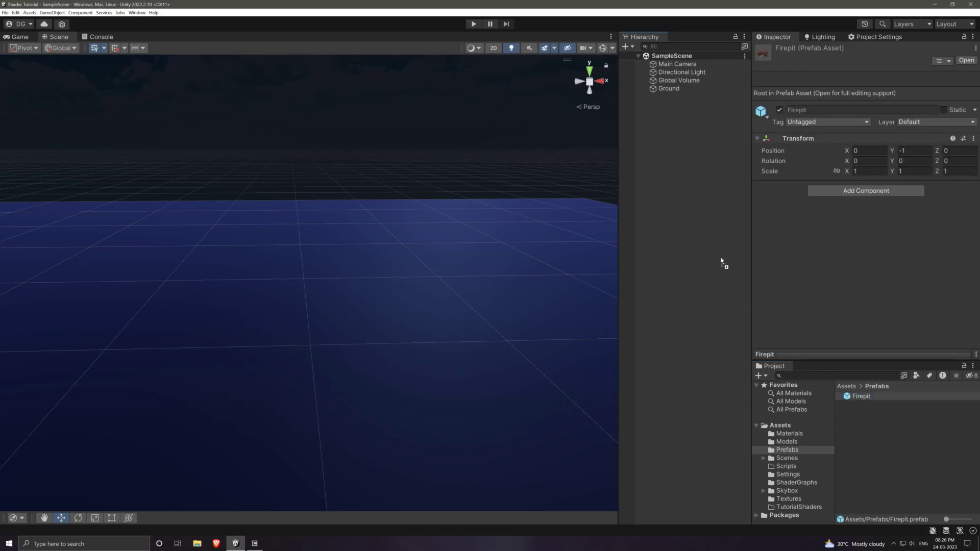
{"action": "left_click_drag", "start_coordinate": [859, 398], "coordinate": [672, 115]}
{"action": "left_click", "coordinate": [915, 116]}
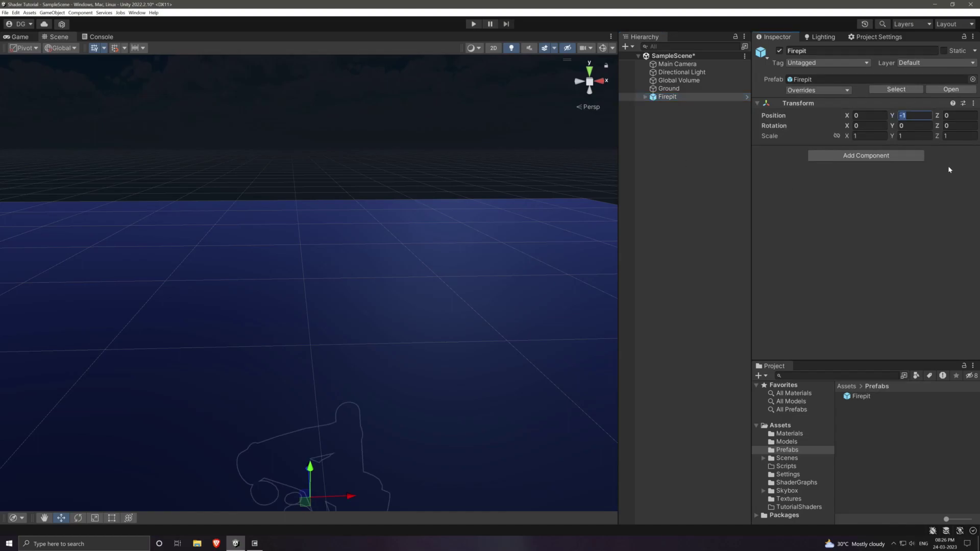
{"action": "type", "text": "0"}
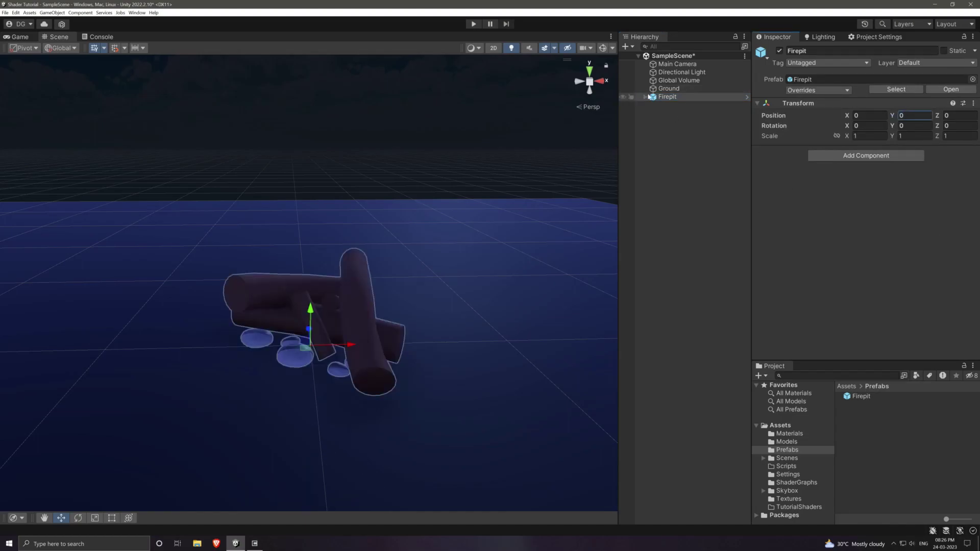
Step: Add a Quad child named Fire under Firepit and raise it above the logs
{"action": "left_click", "coordinate": [645, 96]}
{"action": "right_click", "coordinate": [672, 97]}
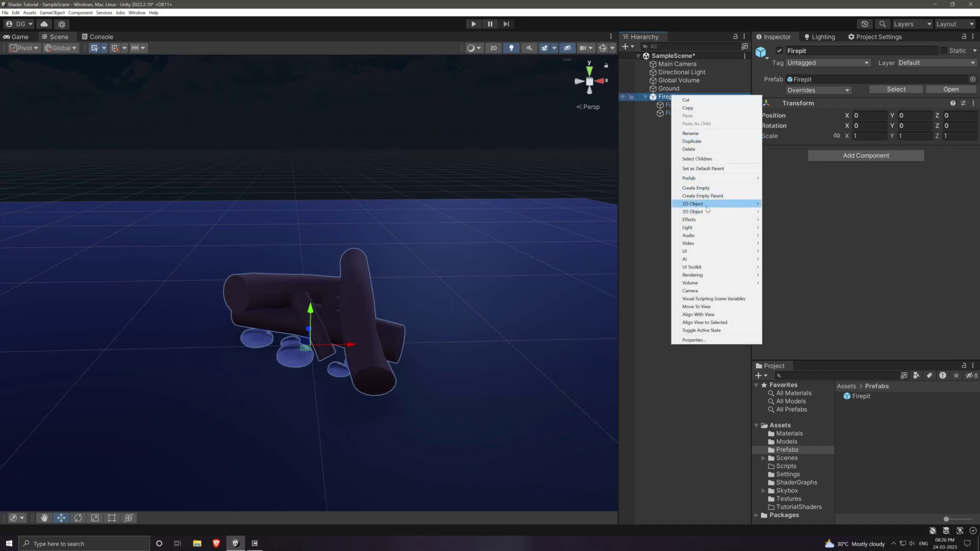
{"action": "mouse_move", "coordinate": [693, 211]}
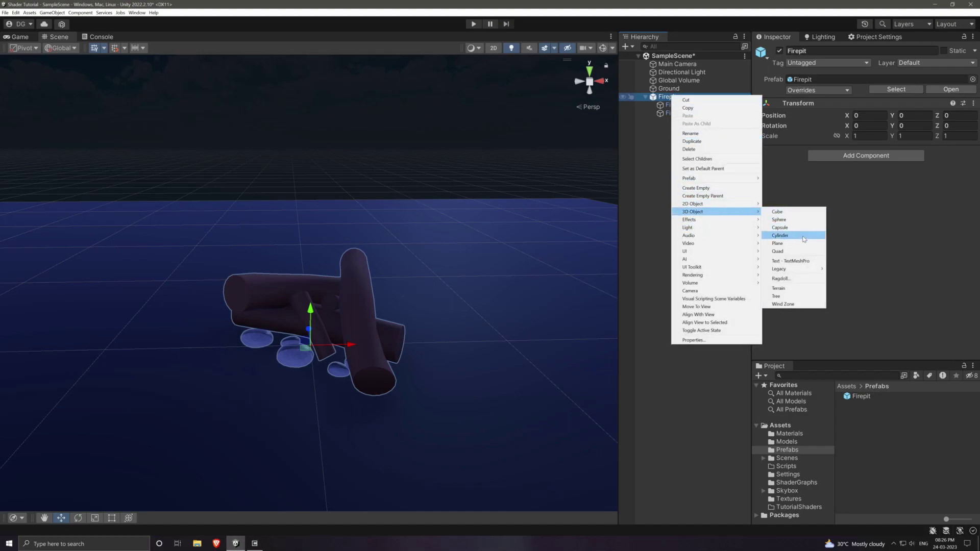
{"action": "left_click", "coordinate": [804, 252]}
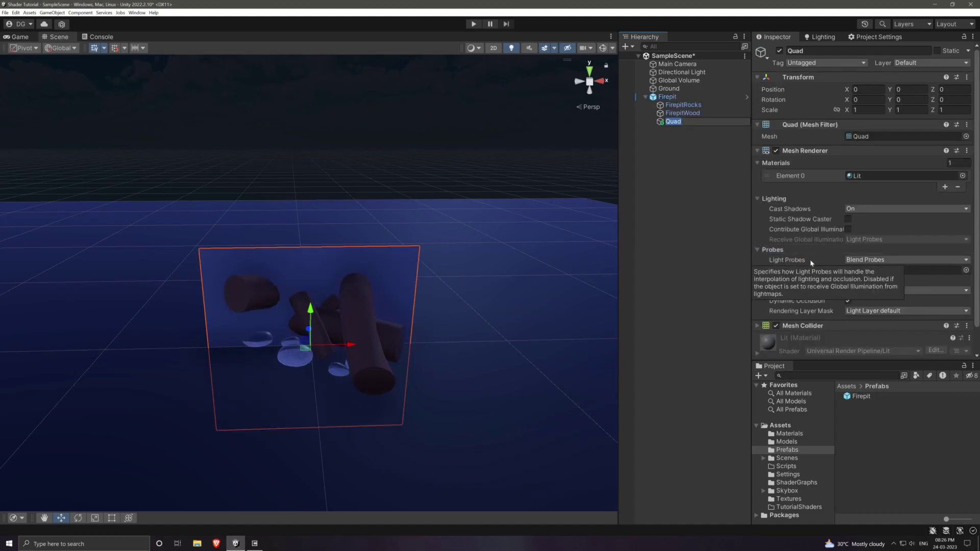
{"action": "type", "text": "F"}
{"action": "type", "text": "ire"}
{"action": "key", "text": "Return"}
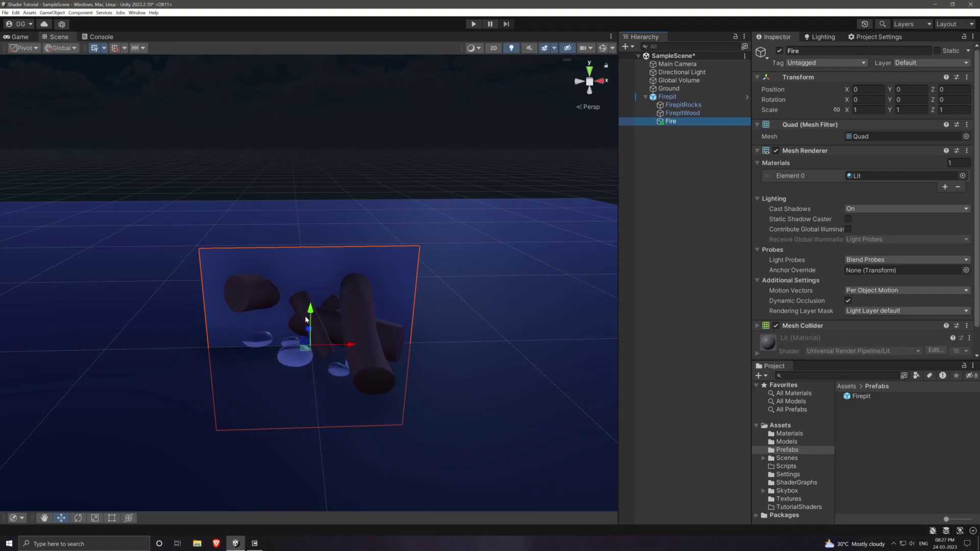
{"action": "left_click_drag", "start_coordinate": [307, 320], "coordinate": [341, 153]}
{"action": "left_click_drag", "start_coordinate": [460, 328], "coordinate": [446, 346], "text": "alt"}
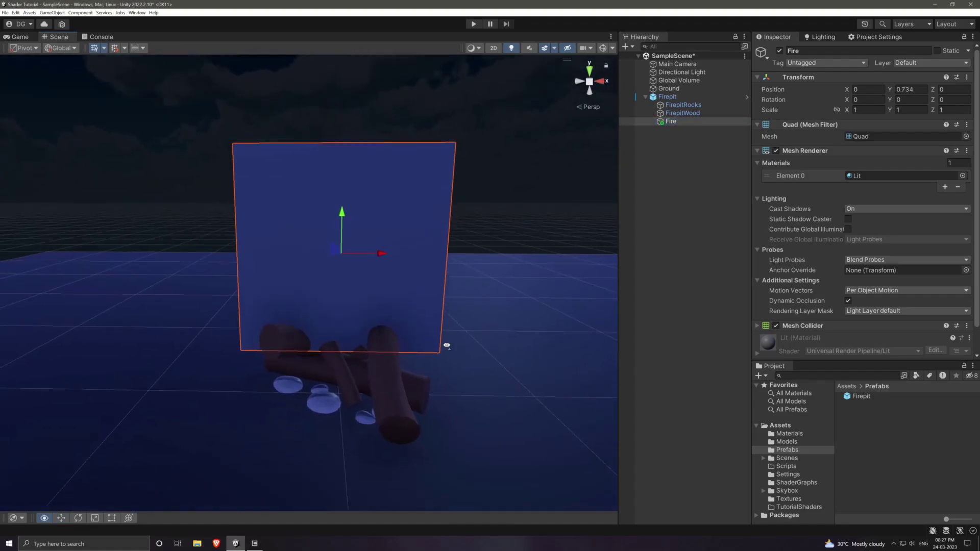
{"action": "scroll", "coordinate": [446, 346], "scroll_direction": "down", "scroll_amount": 2}
{"action": "scroll", "coordinate": [460, 312], "scroll_direction": "down", "scroll_amount": 1}
{"action": "scroll", "coordinate": [444, 317], "scroll_direction": "down", "scroll_amount": 1}
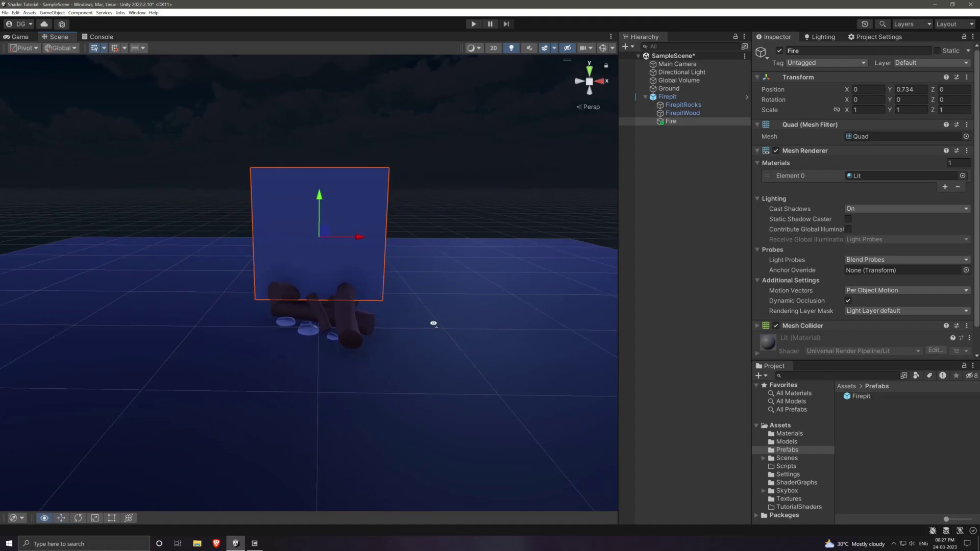
{"action": "left_click_drag", "start_coordinate": [434, 324], "coordinate": [439, 325], "text": "alt"}
Step: Check the Global Volume's Bloom and ACES Tonemapping overrides, then reselect Firepit
{"action": "left_click", "coordinate": [678, 80]}
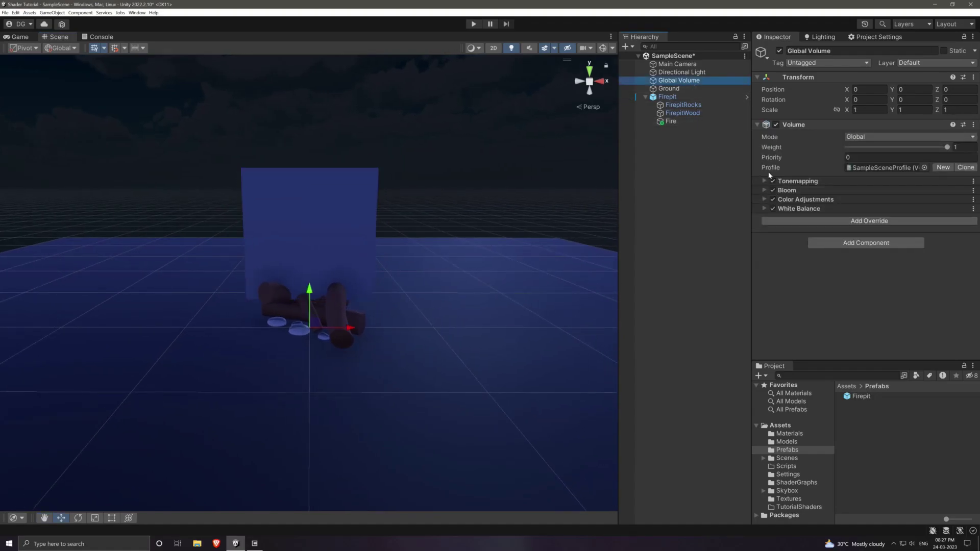
{"action": "left_click", "coordinate": [797, 193]}
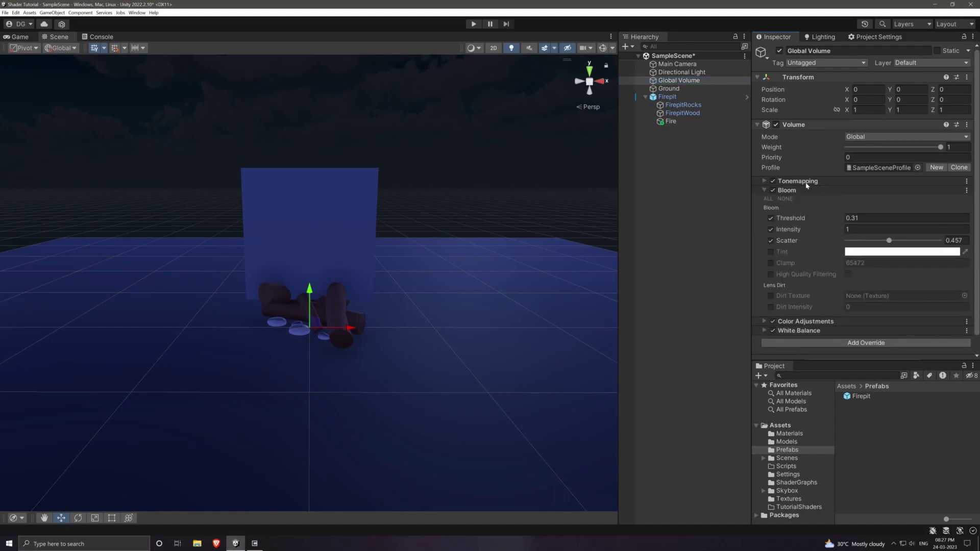
{"action": "left_click", "coordinate": [809, 182]}
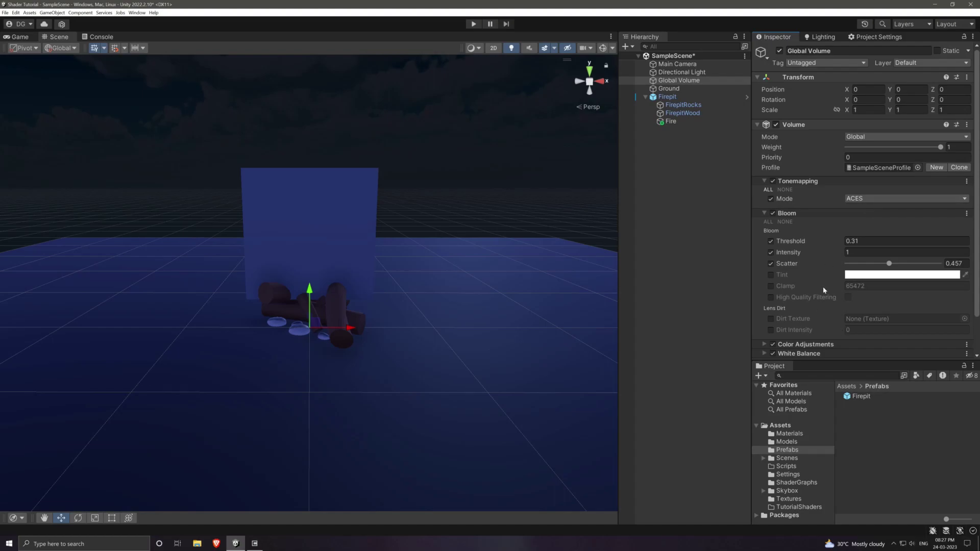
{"action": "scroll", "coordinate": [824, 286], "scroll_direction": "down", "scroll_amount": 3}
{"action": "left_click", "coordinate": [667, 96]}
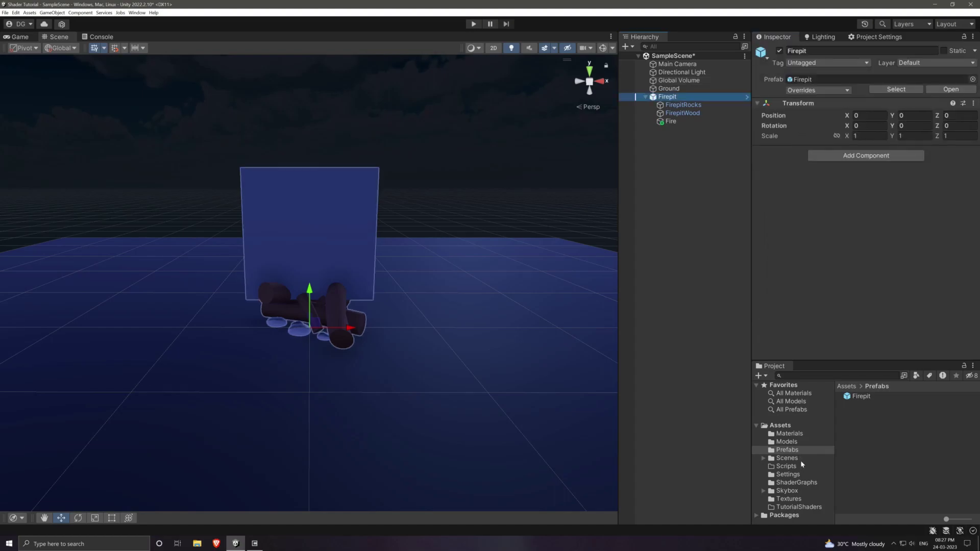
Step: Create a URP Lit Shader Graph named FireShaderGraph inside the TutorialShaders folder
{"action": "left_click", "coordinate": [804, 508]}
{"action": "right_click", "coordinate": [898, 414]}
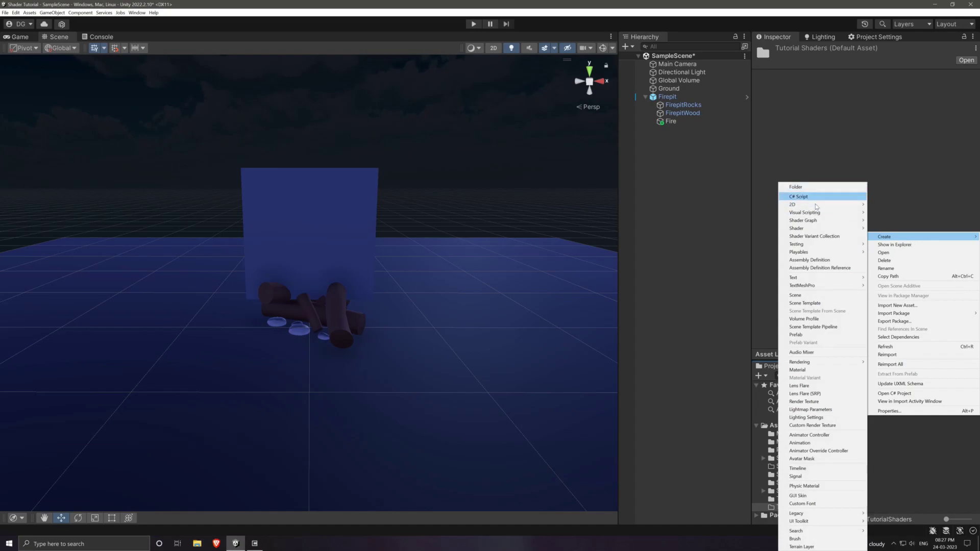
{"action": "mouse_move", "coordinate": [918, 235]}
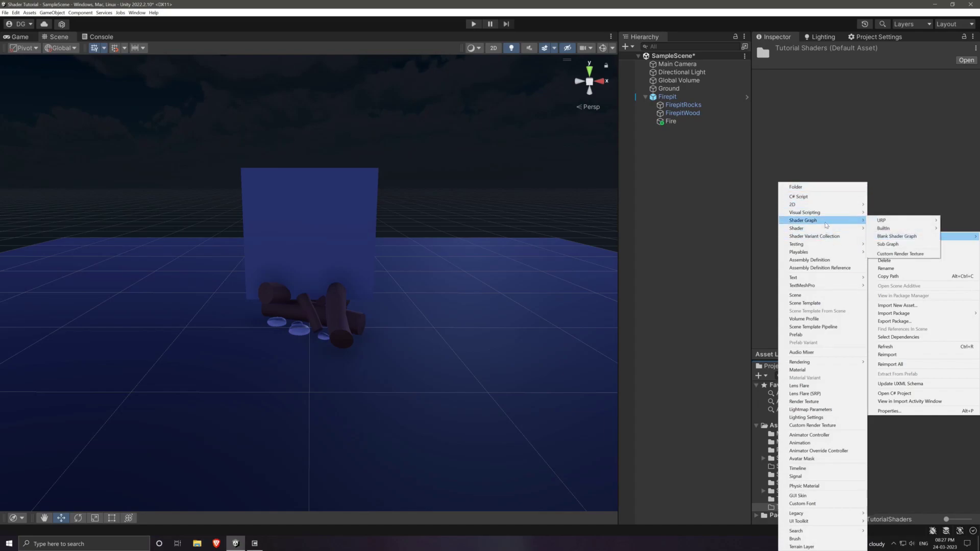
{"action": "mouse_move", "coordinate": [823, 221]}
{"action": "mouse_move", "coordinate": [900, 221]}
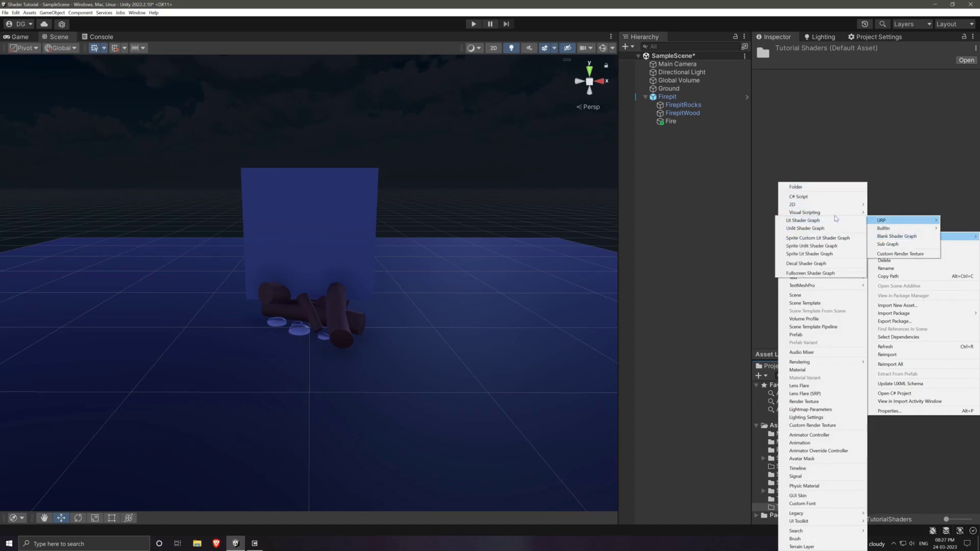
{"action": "left_click", "coordinate": [837, 221]}
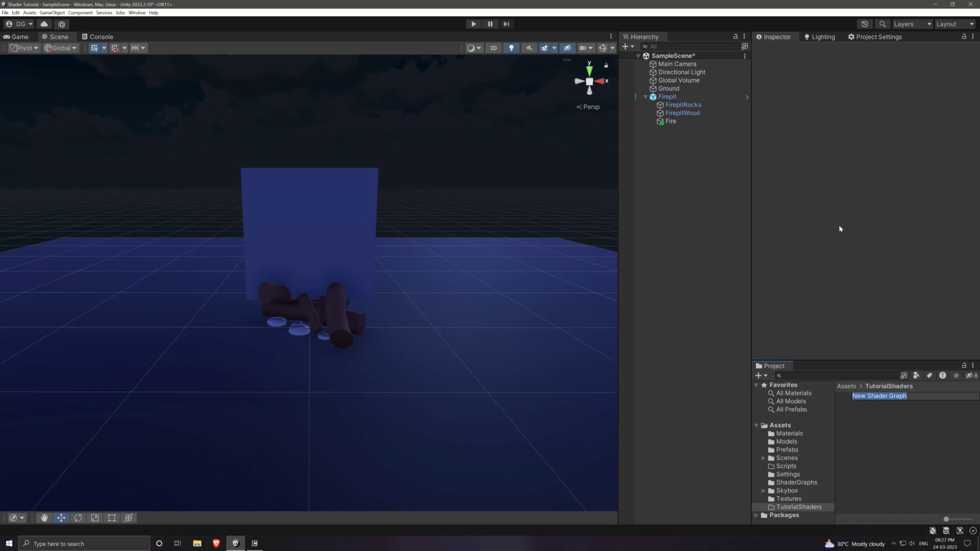
{"action": "type", "text": "FireShaderGra"}
{"action": "key", "text": "BackSpace"}
{"action": "key", "text": "BackSpace"}
{"action": "type", "text": "raph"}
{"action": "key", "text": "Return"}
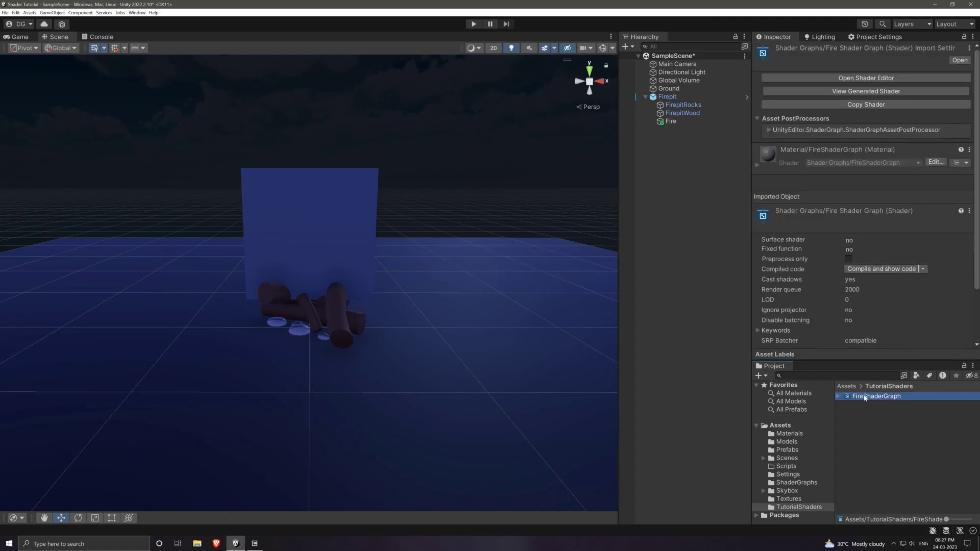
Step: In Graph Settings allow material override, set Surface Transparent, Blending Additive, and disable Receive Shadows
{"action": "double_click", "coordinate": [864, 396]}
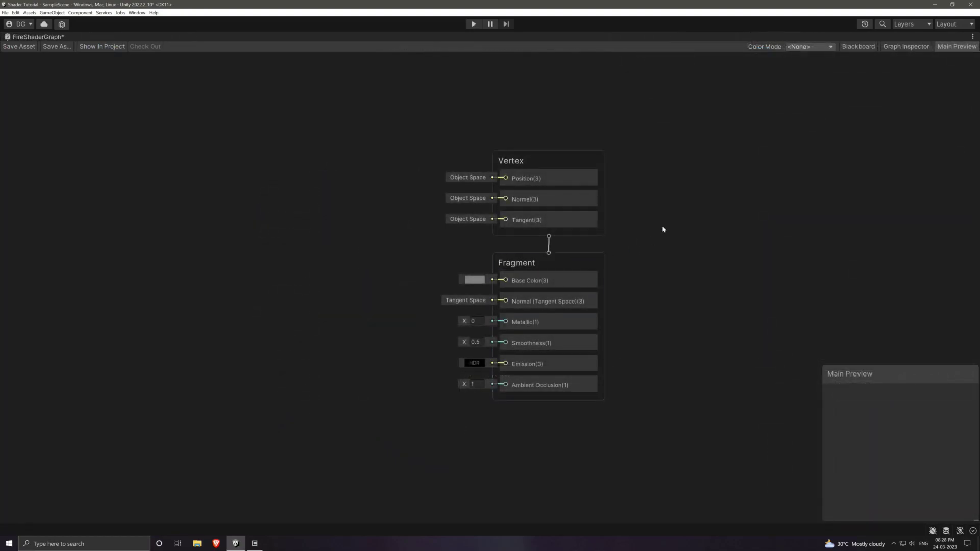
{"action": "left_click", "coordinate": [911, 46]}
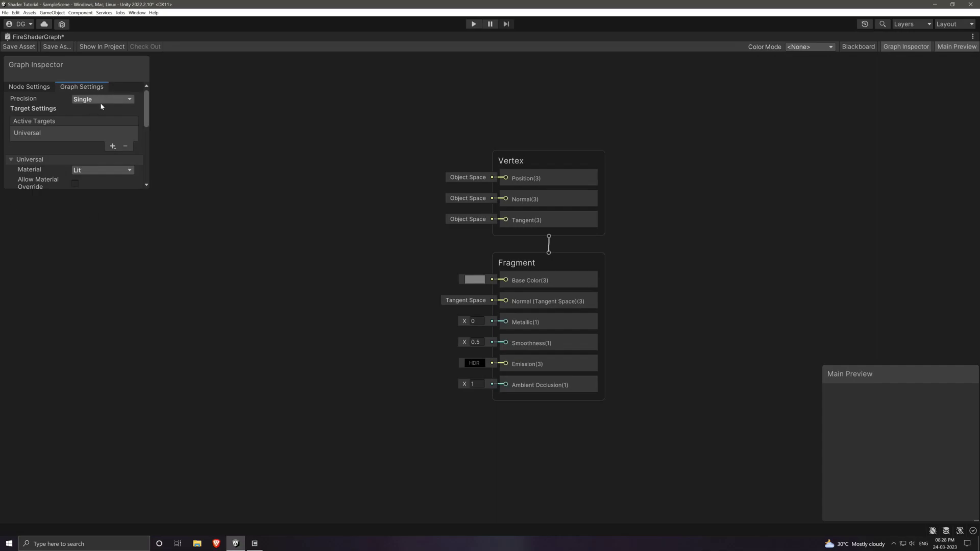
{"action": "scroll", "coordinate": [108, 127], "scroll_direction": "down", "scroll_amount": 3}
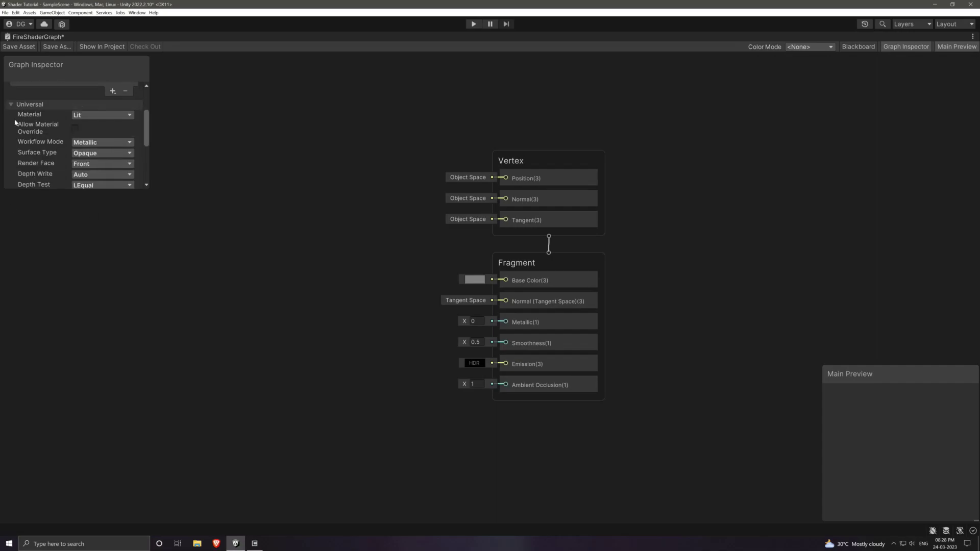
{"action": "left_click", "coordinate": [76, 129]}
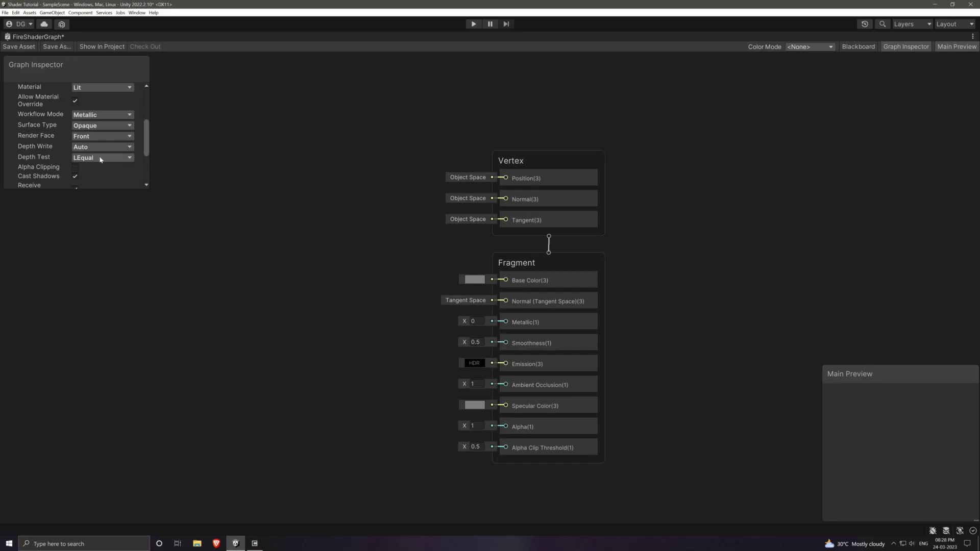
{"action": "left_click", "coordinate": [101, 125]}
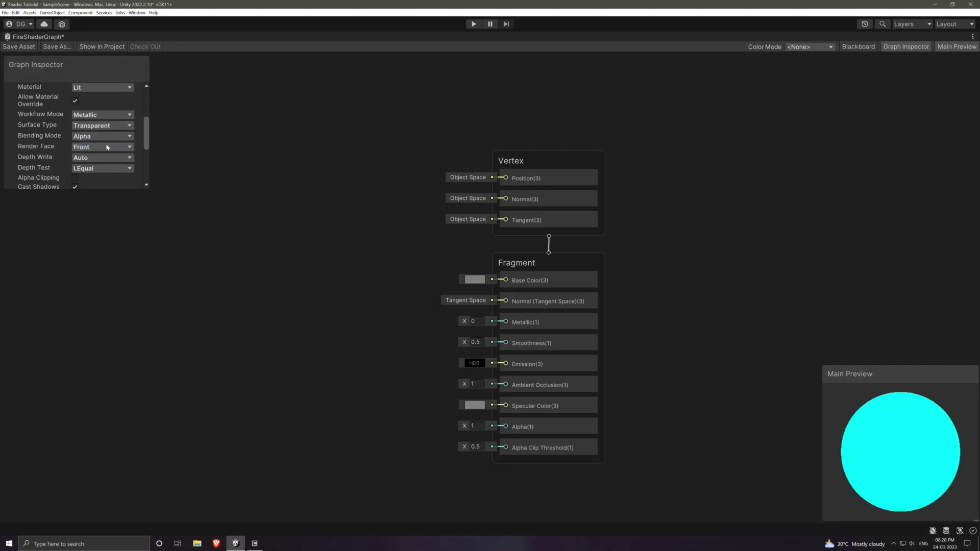
{"action": "left_click", "coordinate": [95, 138]}
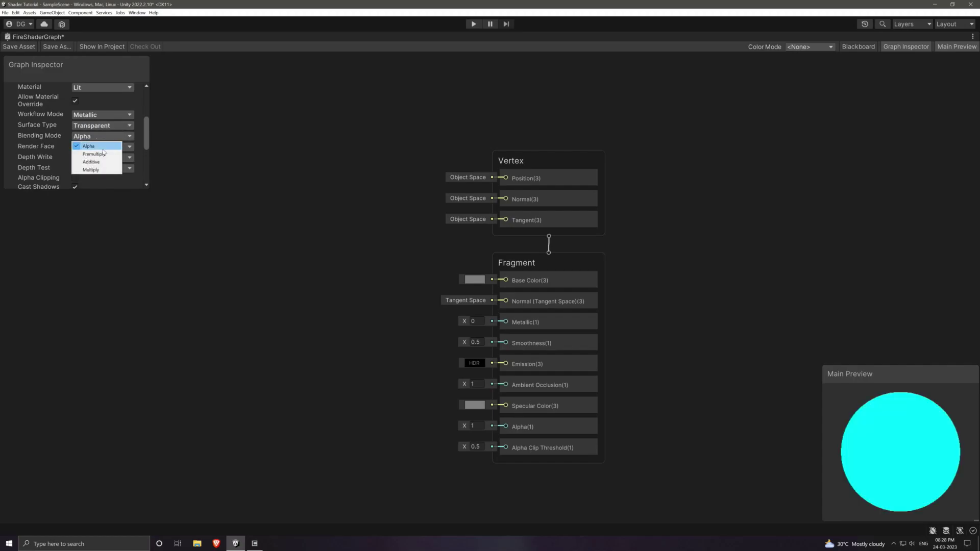
{"action": "left_click", "coordinate": [103, 163]}
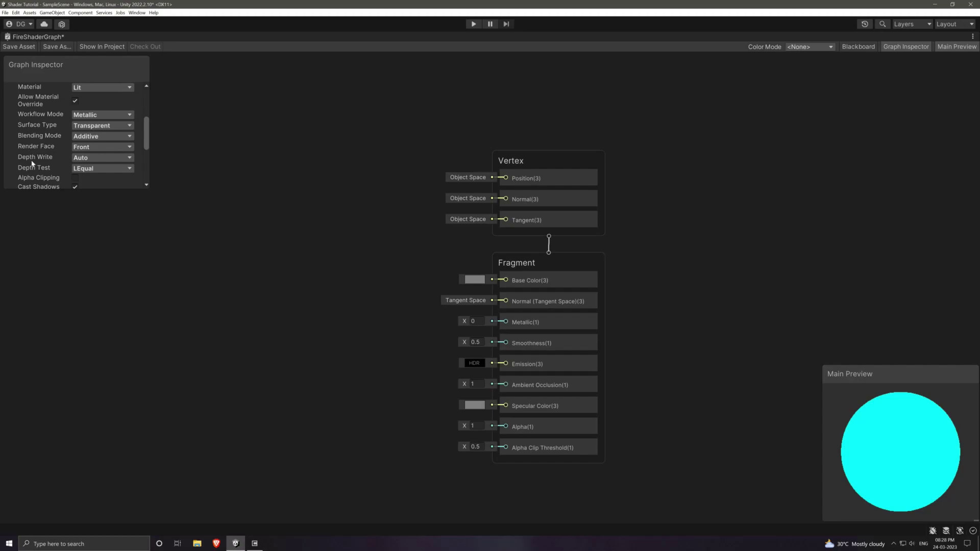
{"action": "scroll", "coordinate": [49, 172], "scroll_direction": "down", "scroll_amount": 1}
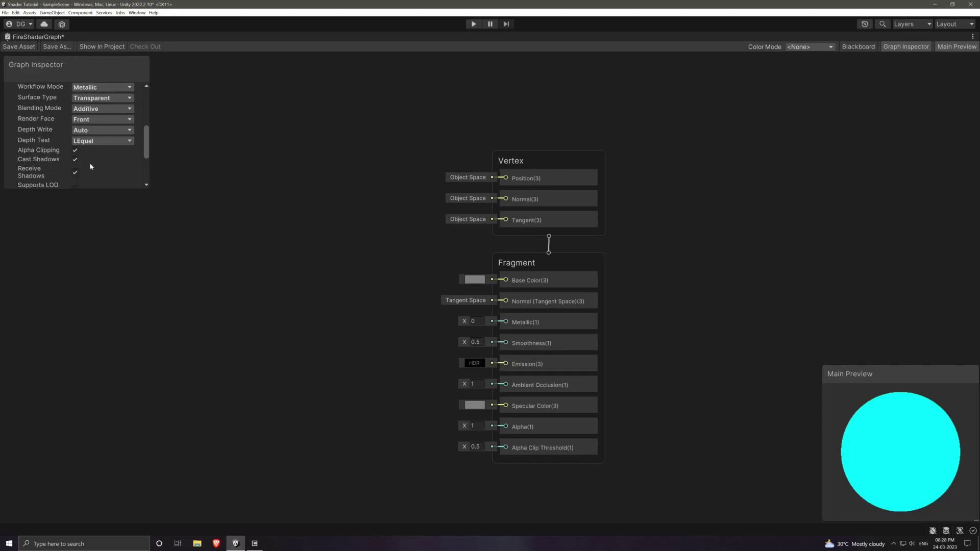
{"action": "scroll", "coordinate": [76, 151], "scroll_direction": "down", "scroll_amount": 1}
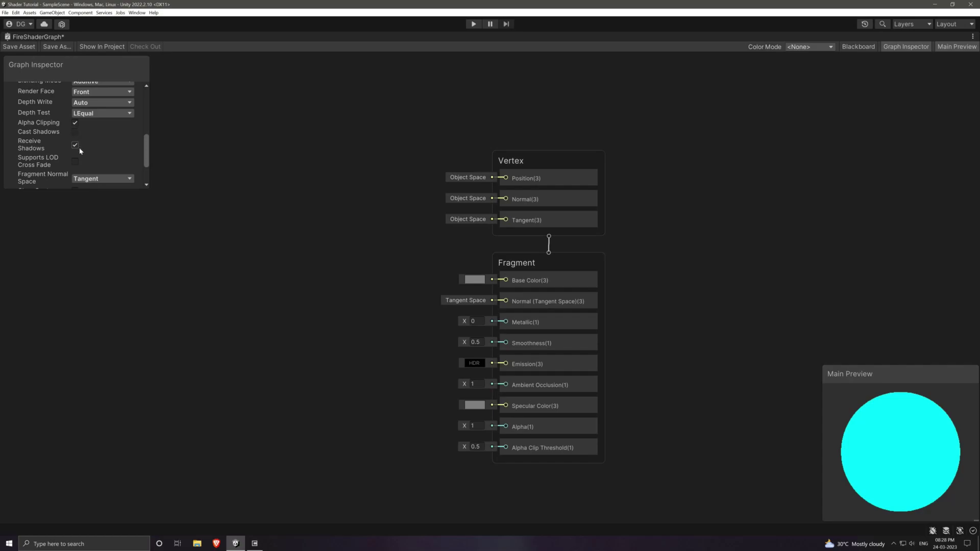
{"action": "left_click", "coordinate": [76, 147]}
{"action": "scroll", "coordinate": [119, 143], "scroll_direction": "down", "scroll_amount": 1}
{"action": "scroll", "coordinate": [119, 142], "scroll_direction": "down", "scroll_amount": 1}
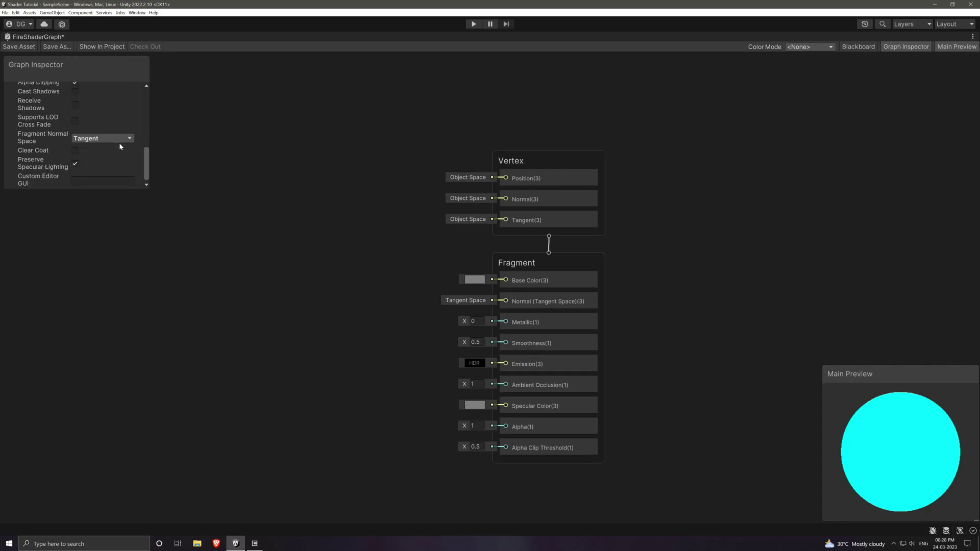
{"action": "scroll", "coordinate": [119, 142], "scroll_direction": "up", "scroll_amount": 3}
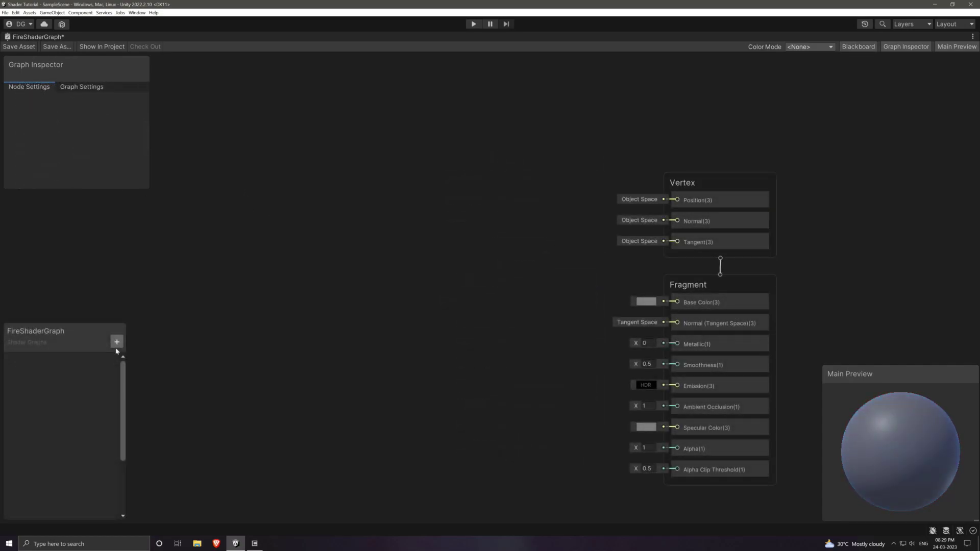
Step: Add a Texture2D property named MainTexture with the Fire texture as its default
{"action": "left_click", "coordinate": [116, 342]}
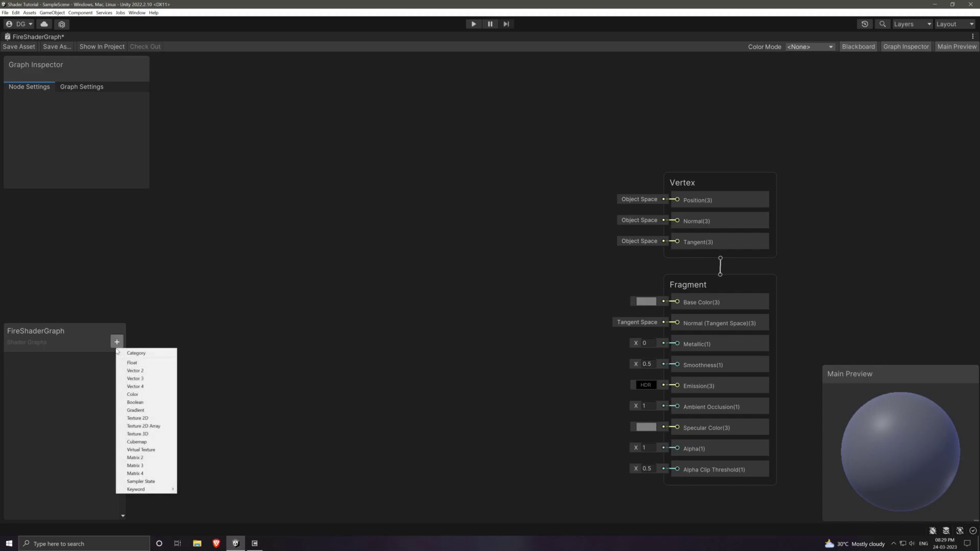
{"action": "left_click", "coordinate": [157, 419]}
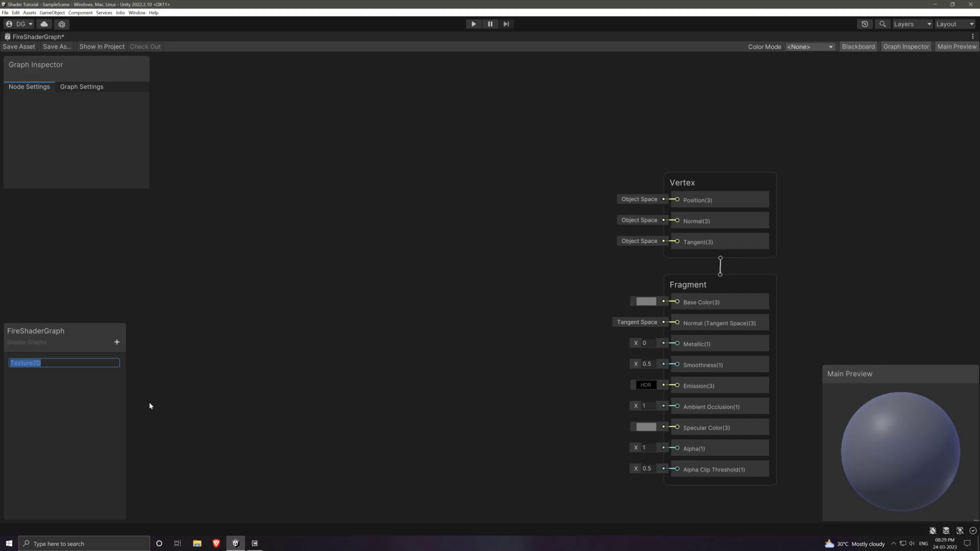
{"action": "type", "text": "MainTexture"}
{"action": "key", "text": "Return"}
{"action": "left_click", "coordinate": [37, 361]}
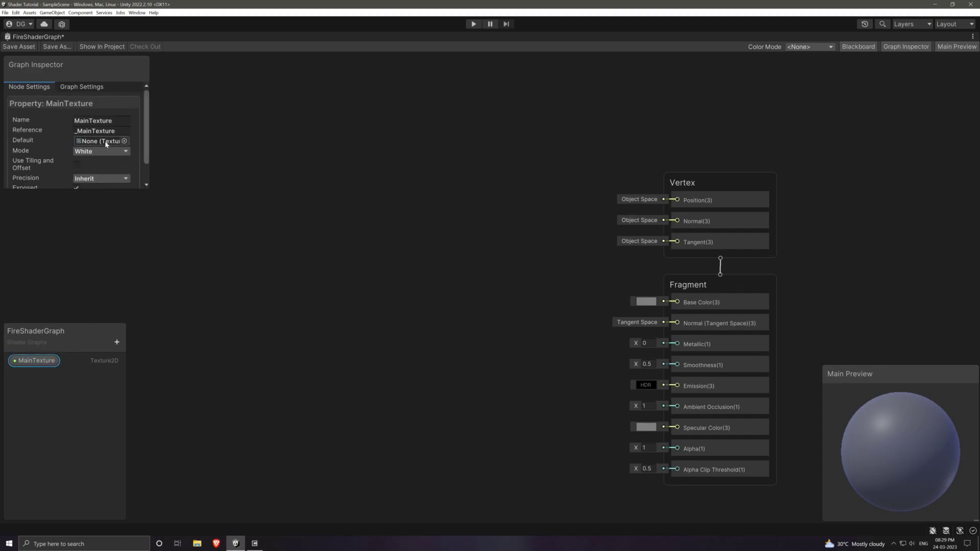
{"action": "left_click", "coordinate": [124, 141]}
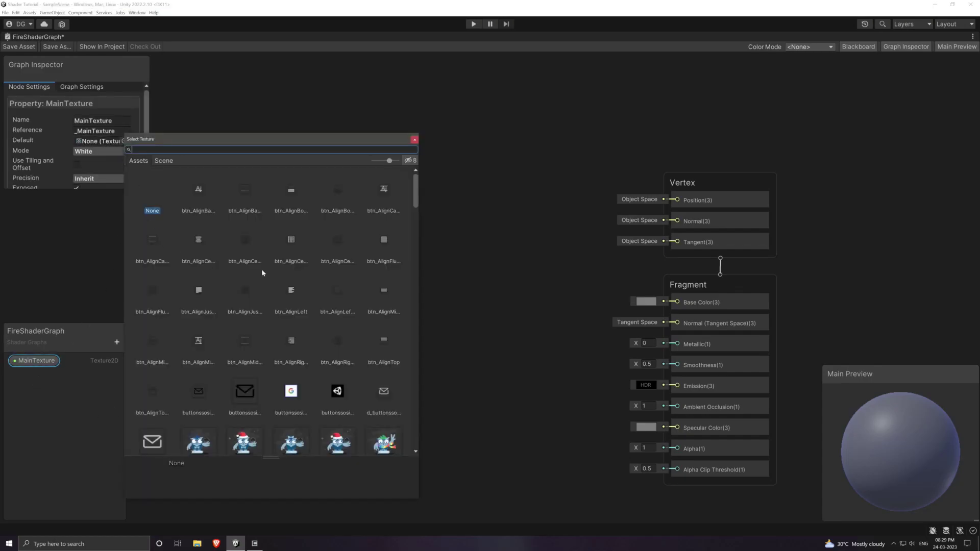
{"action": "type", "text": "Fire"}
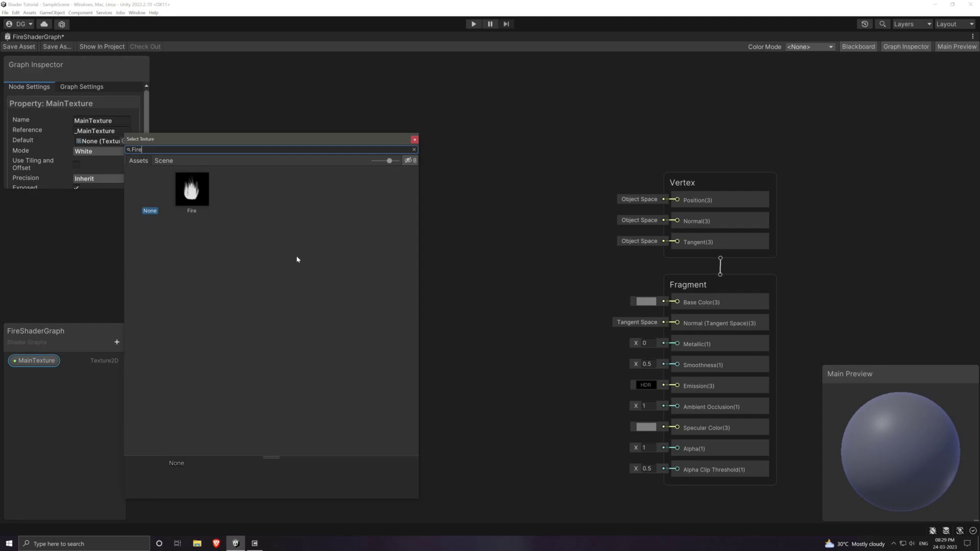
{"action": "left_click", "coordinate": [196, 197]}
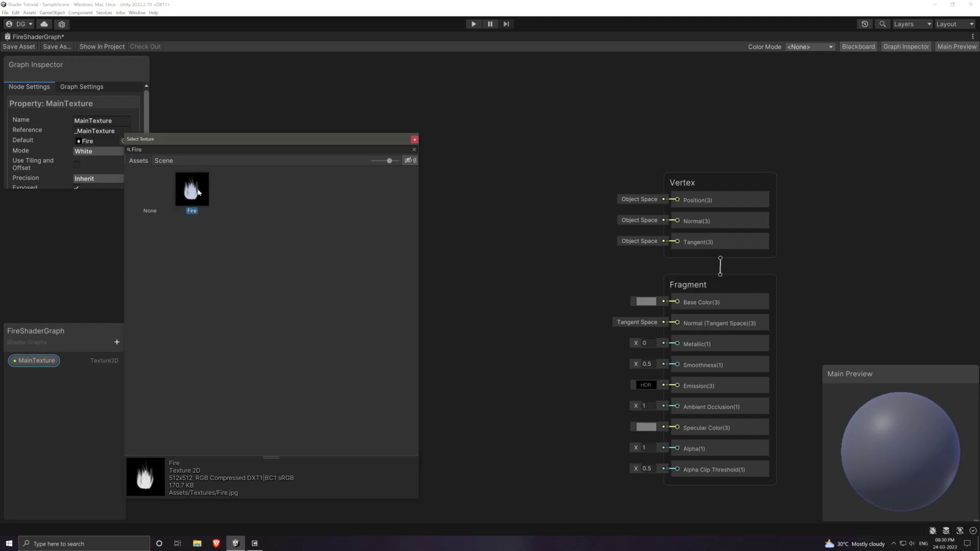
{"action": "double_click", "coordinate": [200, 187]}
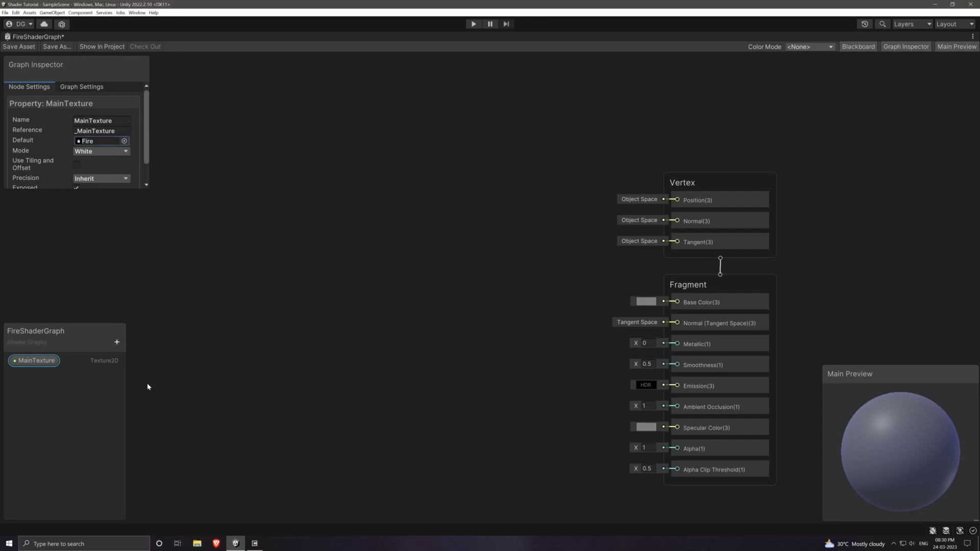
Step: Drop MainTexture onto the graph and feed it into a new Sample Texture 2D node
{"action": "left_click_drag", "start_coordinate": [36, 361], "coordinate": [223, 212]}
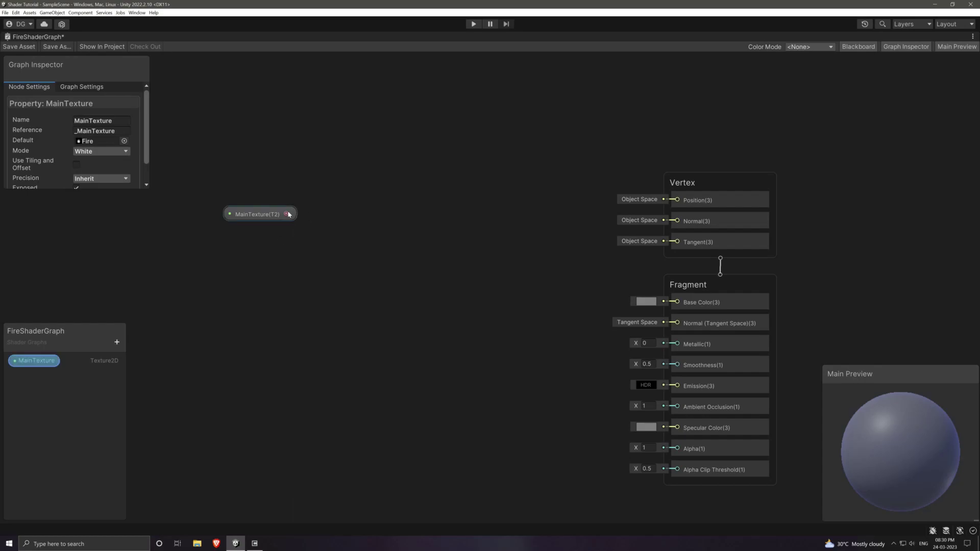
{"action": "left_click_drag", "start_coordinate": [287, 214], "coordinate": [393, 262]}
{"action": "type", "text": "sam"}
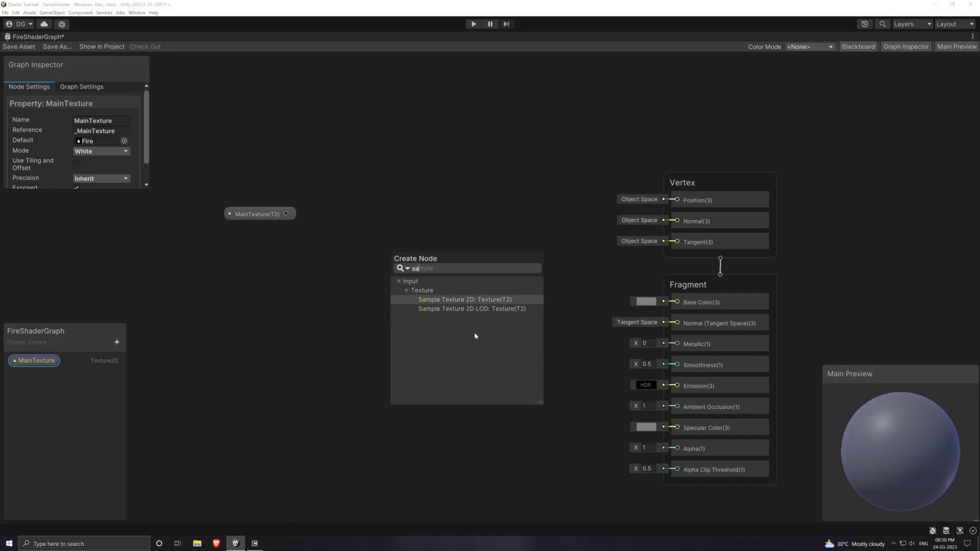
{"action": "key", "text": "Return"}
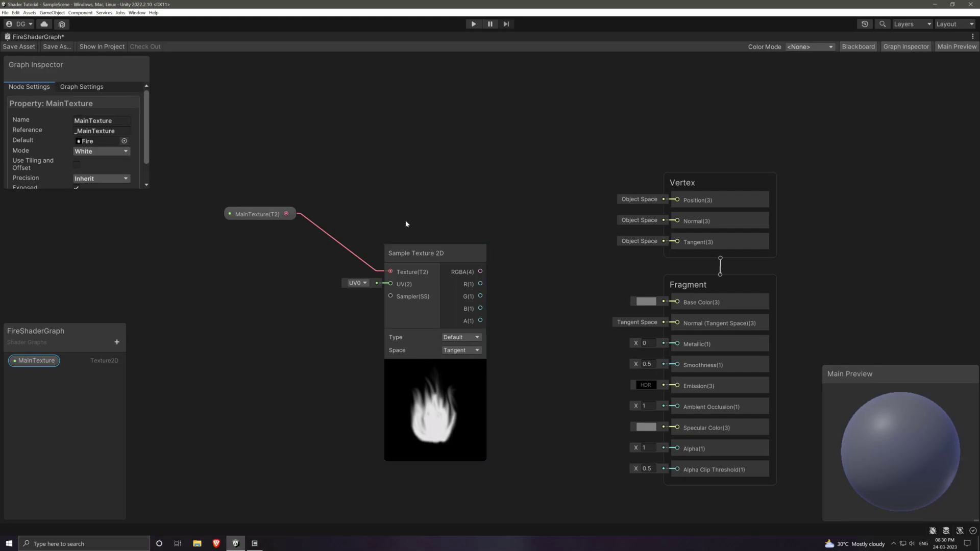
{"action": "left_click_drag", "start_coordinate": [444, 312], "coordinate": [380, 274]}
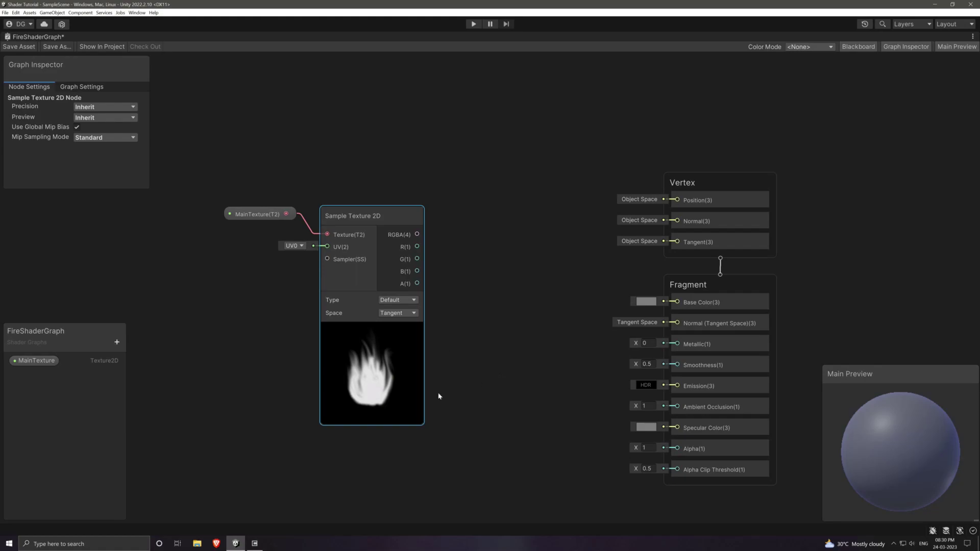
Step: Add a Color property BaseColor in HDR mode defaulting to a bright saturated orange
{"action": "left_click", "coordinate": [117, 343]}
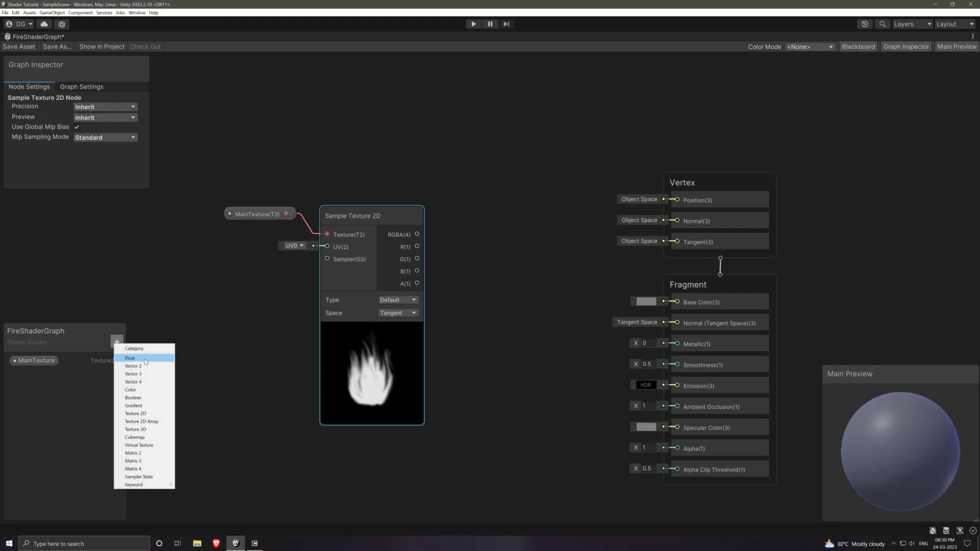
{"action": "left_click", "coordinate": [156, 390]}
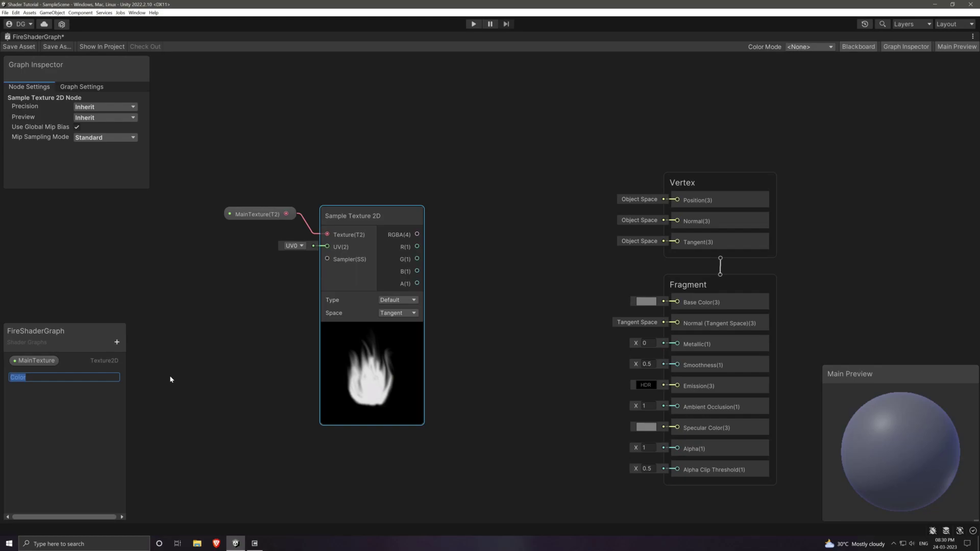
{"action": "type", "text": "BaseColor"}
{"action": "key", "text": "Return"}
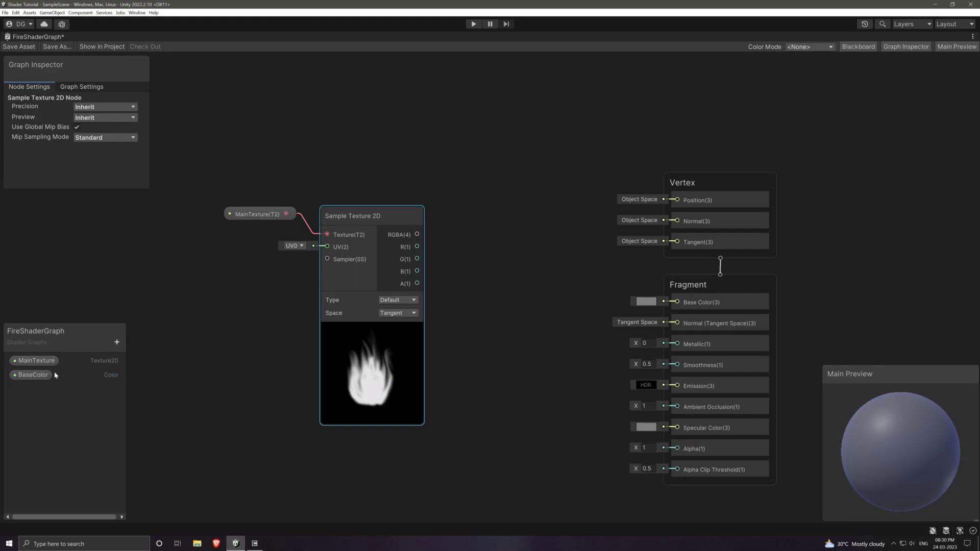
{"action": "left_click", "coordinate": [31, 375]}
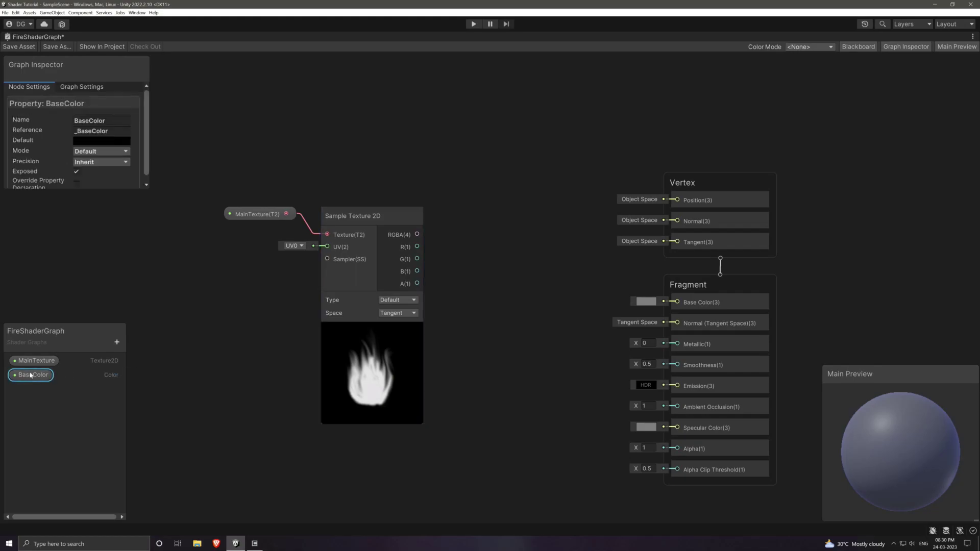
{"action": "left_click", "coordinate": [108, 151]}
{"action": "left_click", "coordinate": [100, 167]}
{"action": "left_click", "coordinate": [116, 143]}
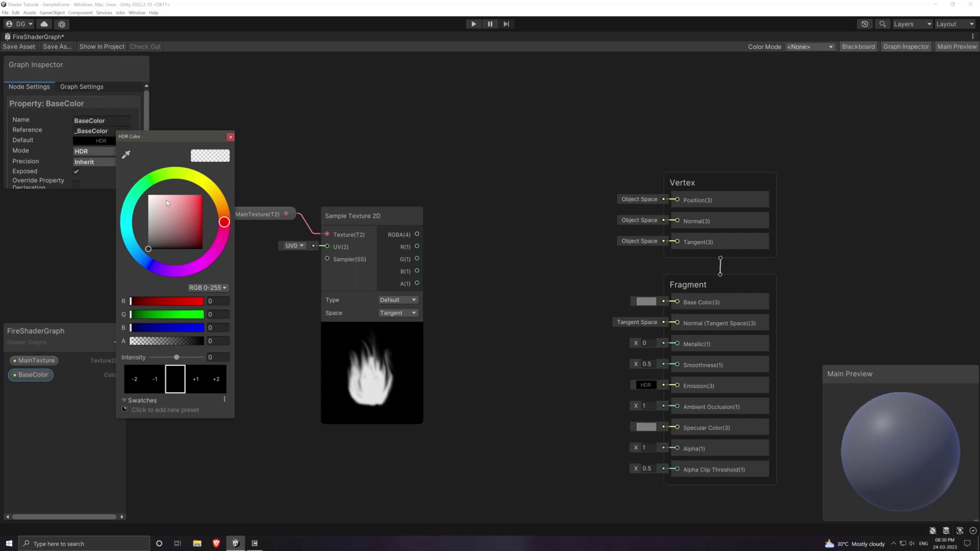
{"action": "left_click_drag", "start_coordinate": [222, 229], "coordinate": [236, 218]}
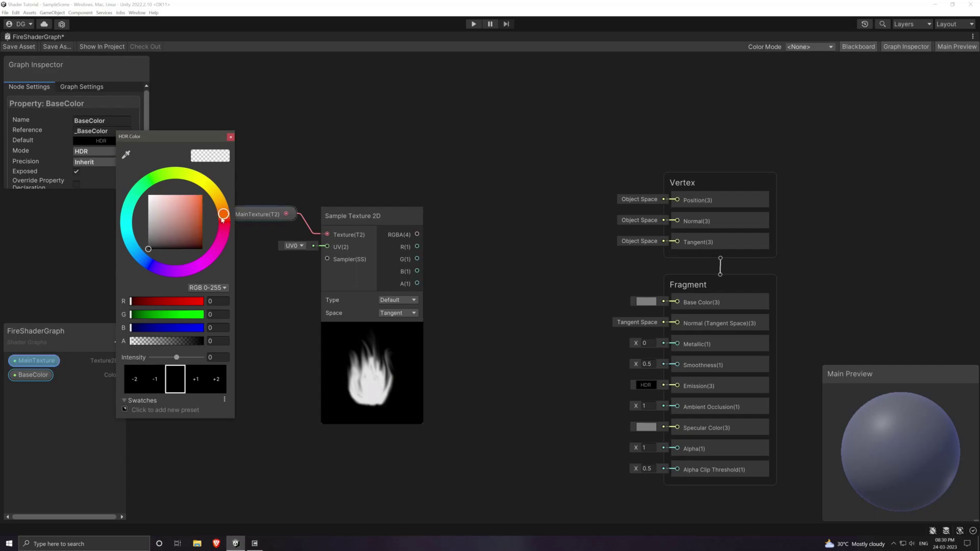
{"action": "left_click", "coordinate": [203, 211]}
{"action": "left_click", "coordinate": [201, 390]}
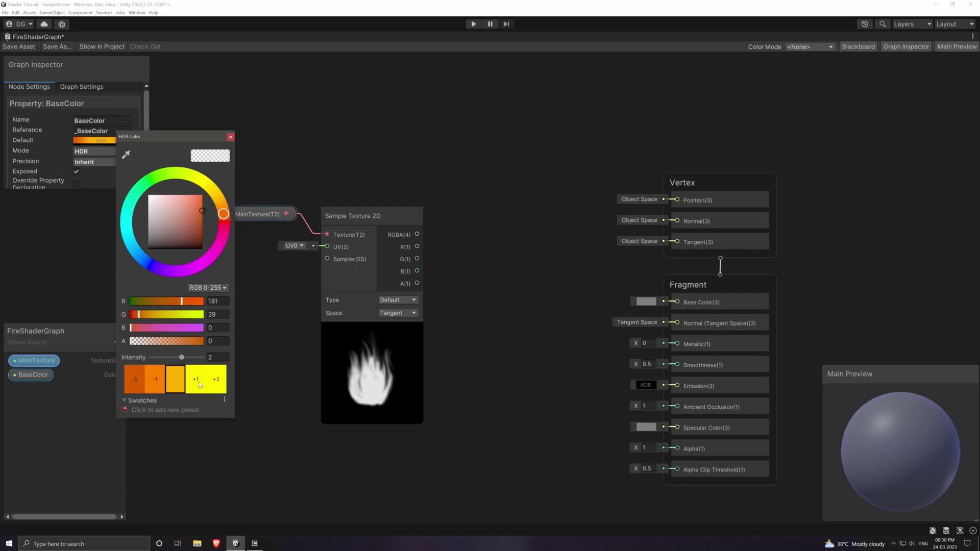
{"action": "left_click", "coordinate": [231, 136]}
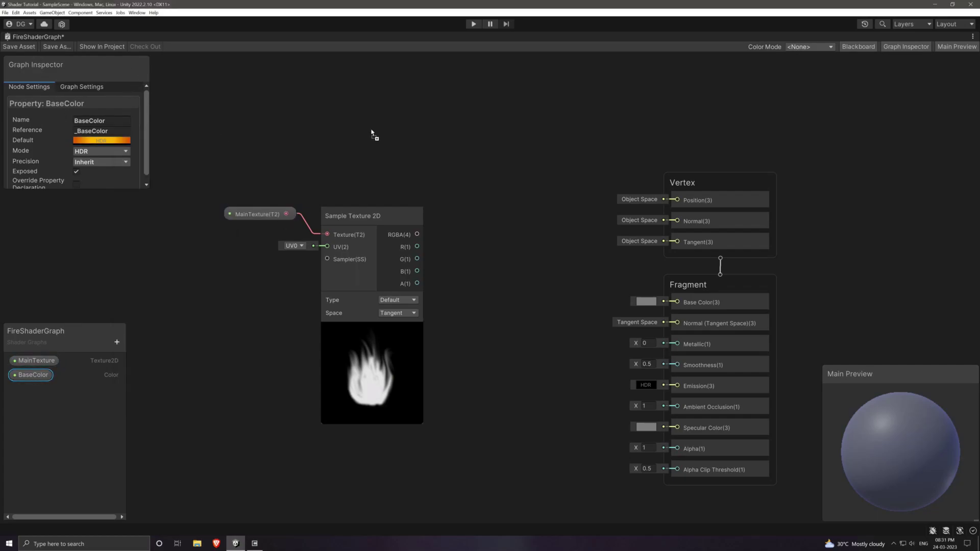
Step: Multiply BaseColor by the sampled texture's RGBA and tidy the four nodes' layout
{"action": "left_click_drag", "start_coordinate": [372, 134], "coordinate": [373, 137]}
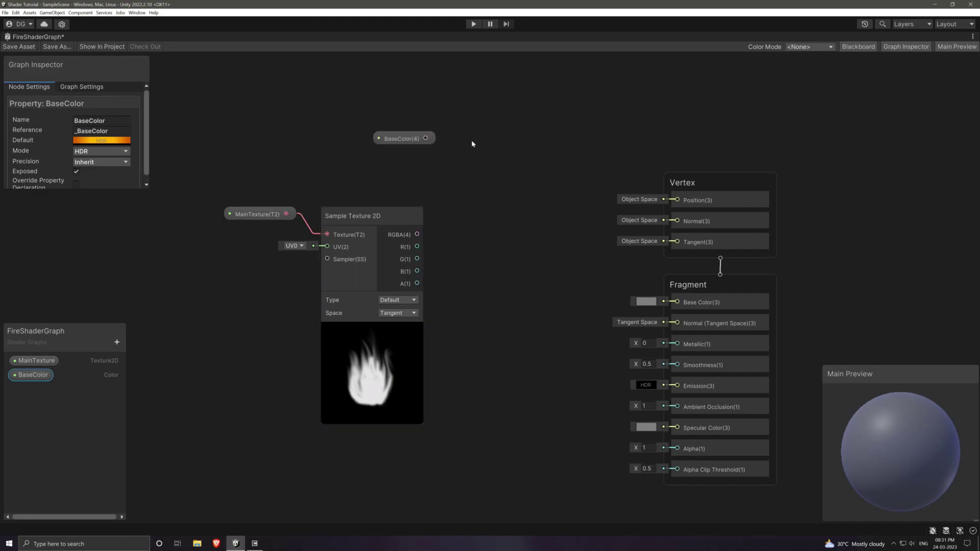
{"action": "left_click_drag", "start_coordinate": [426, 138], "coordinate": [492, 192]}
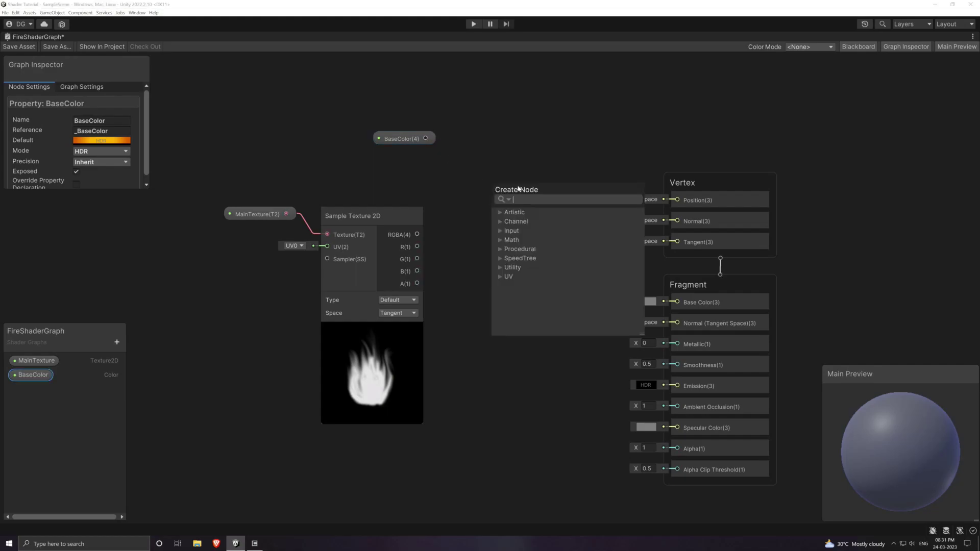
{"action": "type", "text": "mul"}
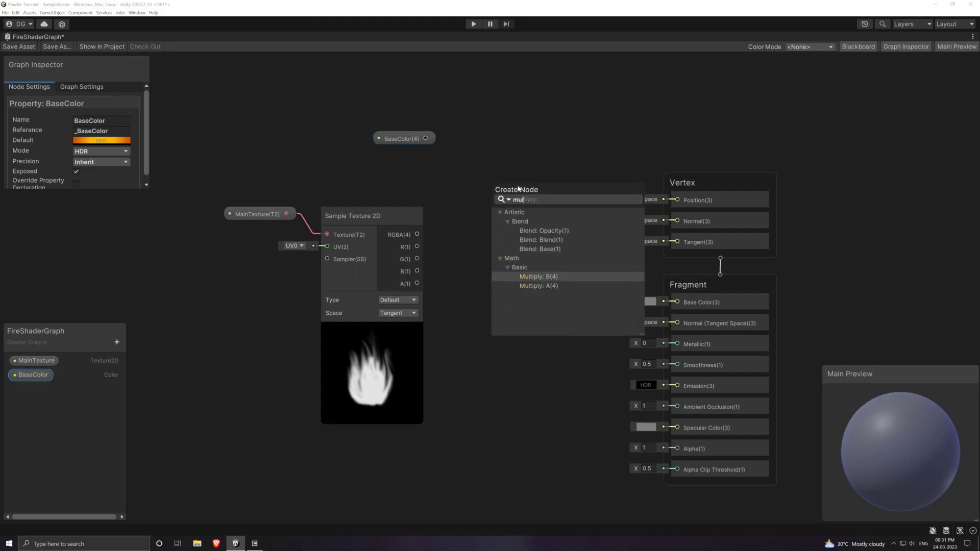
{"action": "left_click", "coordinate": [548, 286]}
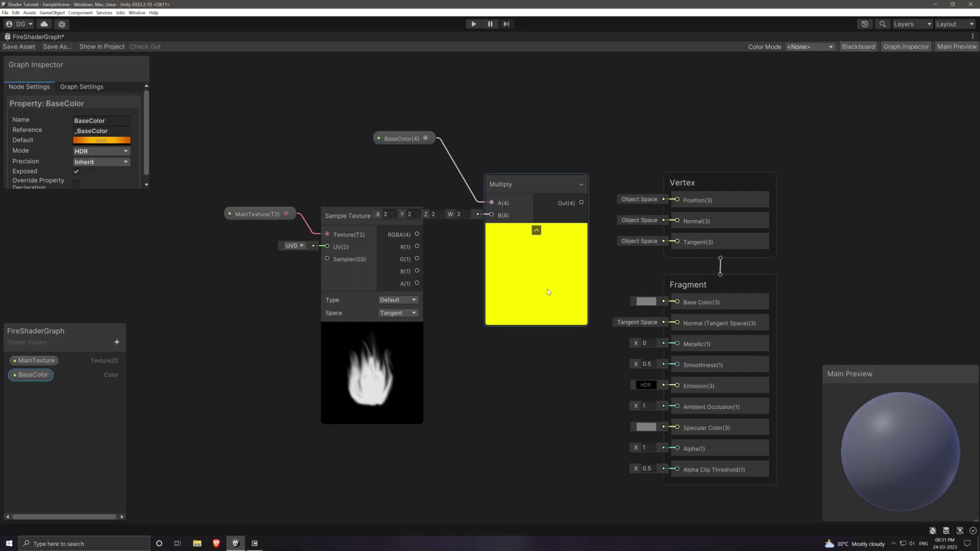
{"action": "left_click_drag", "start_coordinate": [417, 234], "coordinate": [499, 216]}
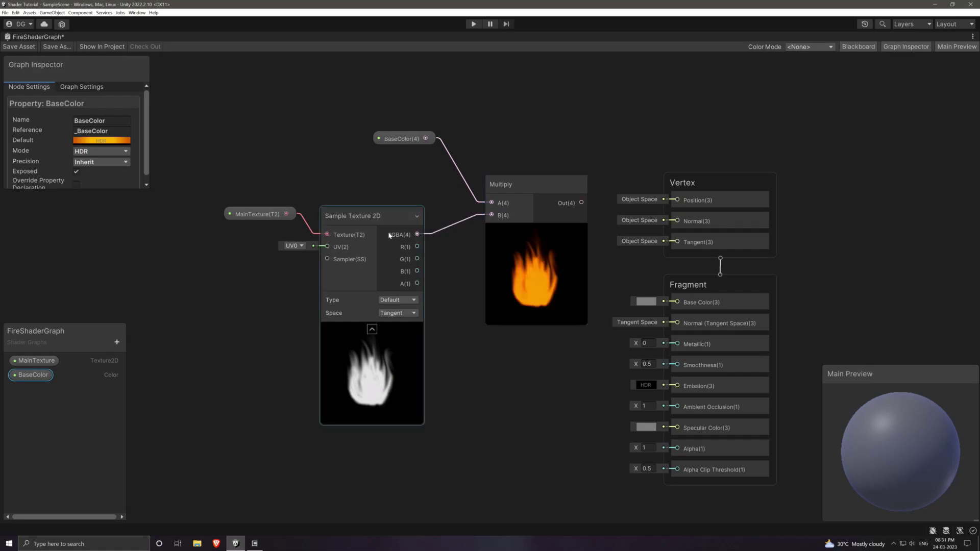
{"action": "left_click_drag", "start_coordinate": [241, 112], "coordinate": [505, 215]}
{"action": "mouse_move", "coordinate": [586, 202]}
{"action": "left_mouse_down"}
{"action": "mouse_move", "coordinate": [503, 184]}
{"action": "mouse_move", "coordinate": [676, 387]}
{"action": "left_mouse_up"}
Step: Send the Multiply output to Emission and switch the Main Preview shape to Quad
{"action": "left_click", "coordinate": [503, 191]}
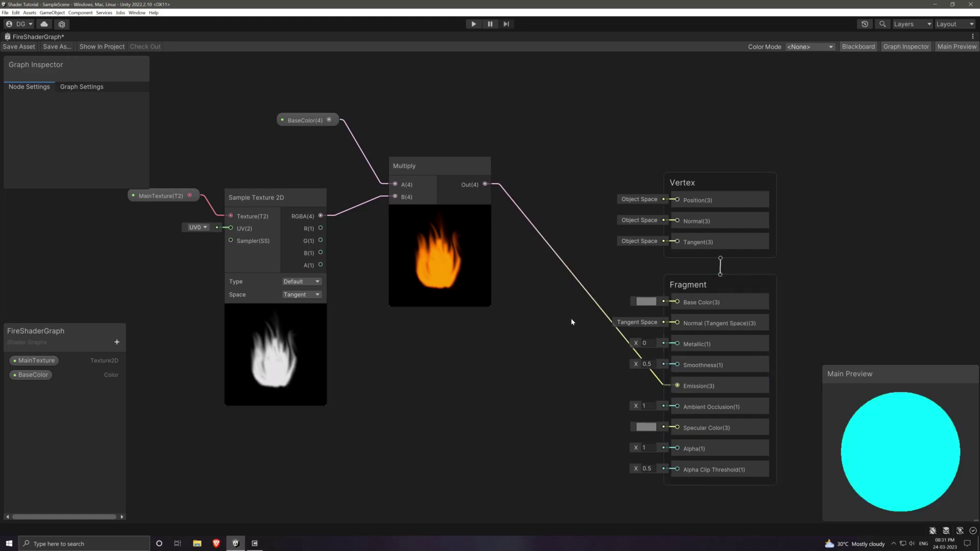
{"action": "right_click", "coordinate": [895, 434]}
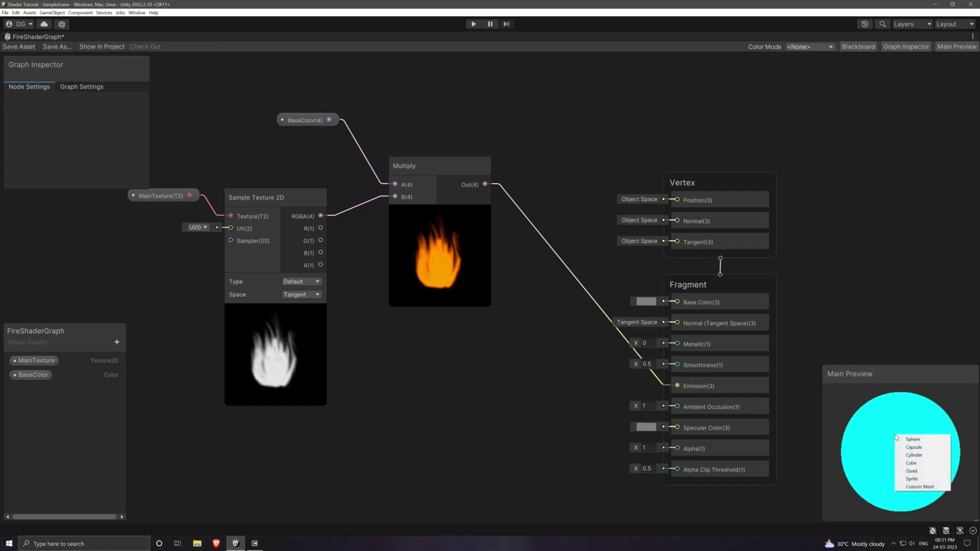
{"action": "left_click", "coordinate": [931, 471]}
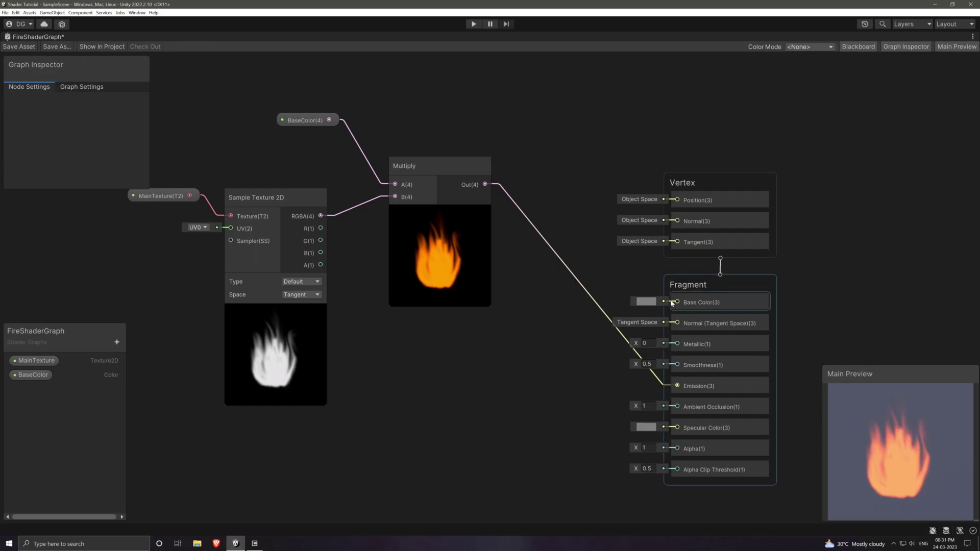
Step: Set the fragment Base Color to pure black
{"action": "left_click", "coordinate": [646, 303]}
{"action": "left_click_drag", "start_coordinate": [705, 350], "coordinate": [674, 368]}
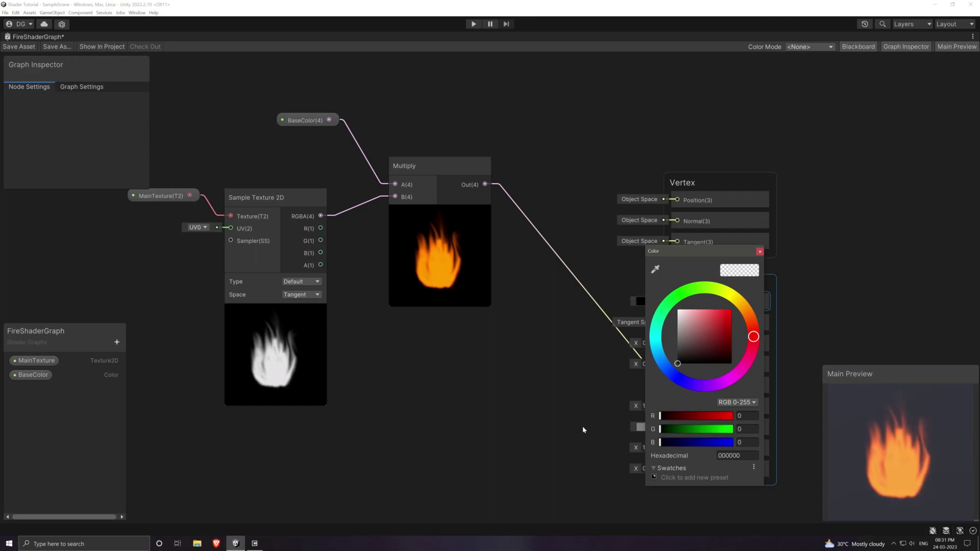
{"action": "left_click", "coordinate": [760, 252]}
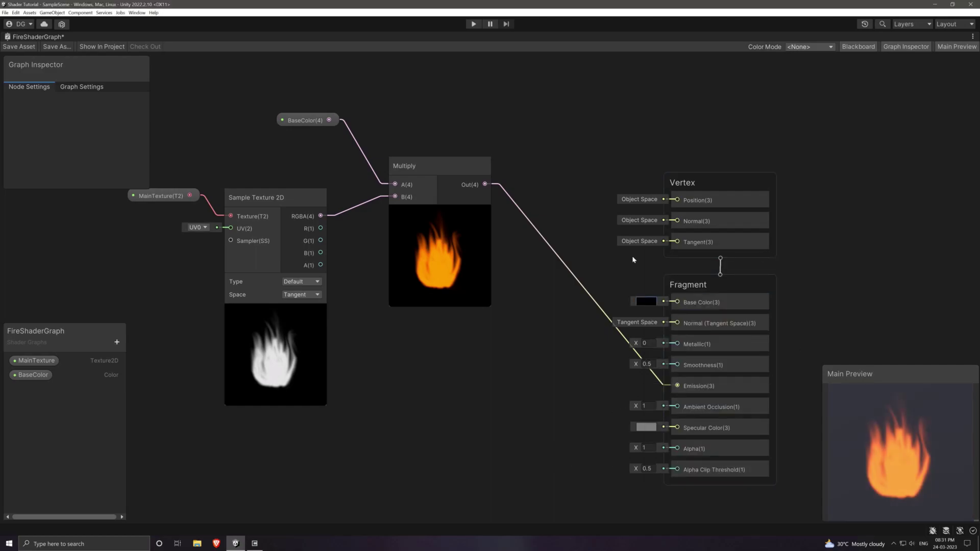
{"action": "mouse_move", "coordinate": [306, 229]}
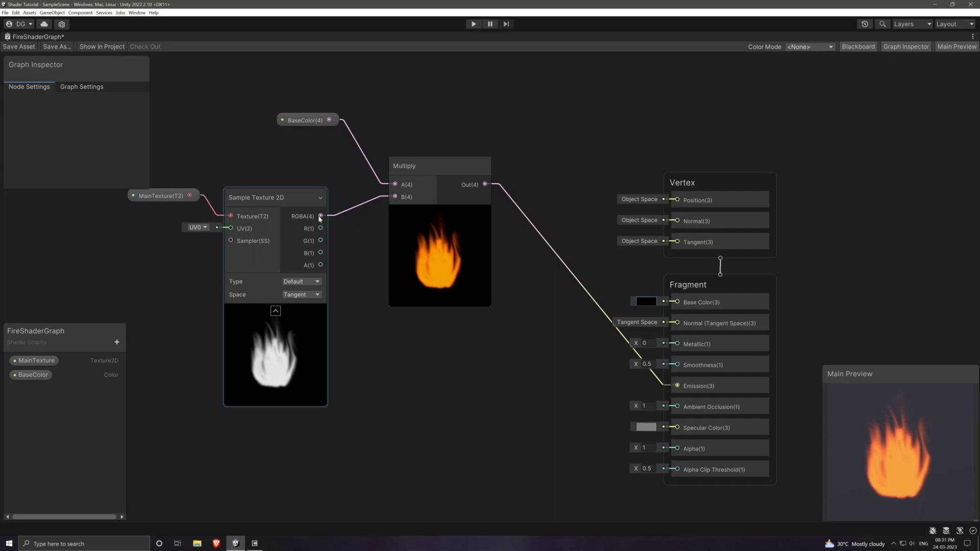
Step: Feed the sampled texture's RGBA into Alpha and lower Alpha Clip Threshold to 0.21
{"action": "mouse_move", "coordinate": [320, 217]}
{"action": "left_mouse_down"}
{"action": "mouse_move", "coordinate": [435, 346]}
{"action": "mouse_move", "coordinate": [677, 449]}
{"action": "left_mouse_up"}
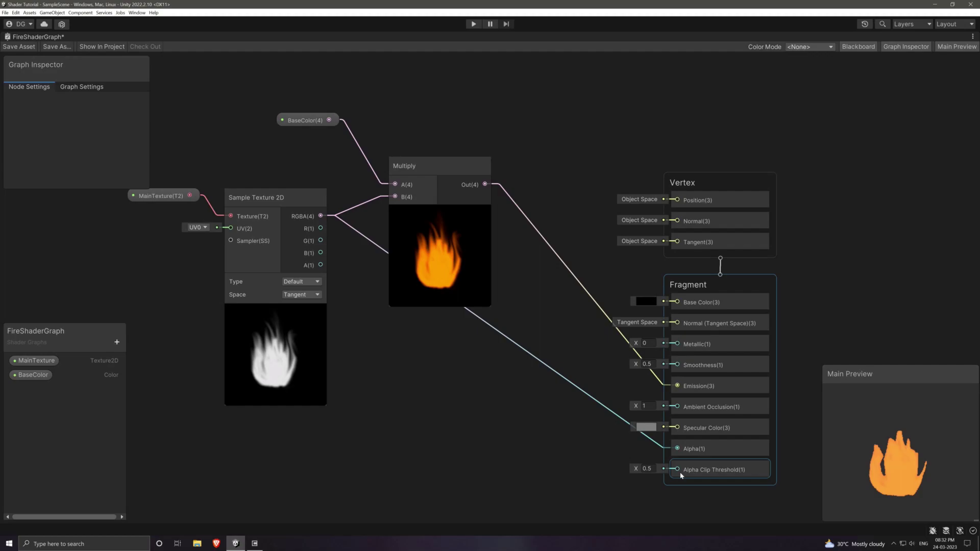
{"action": "left_click", "coordinate": [647, 469]}
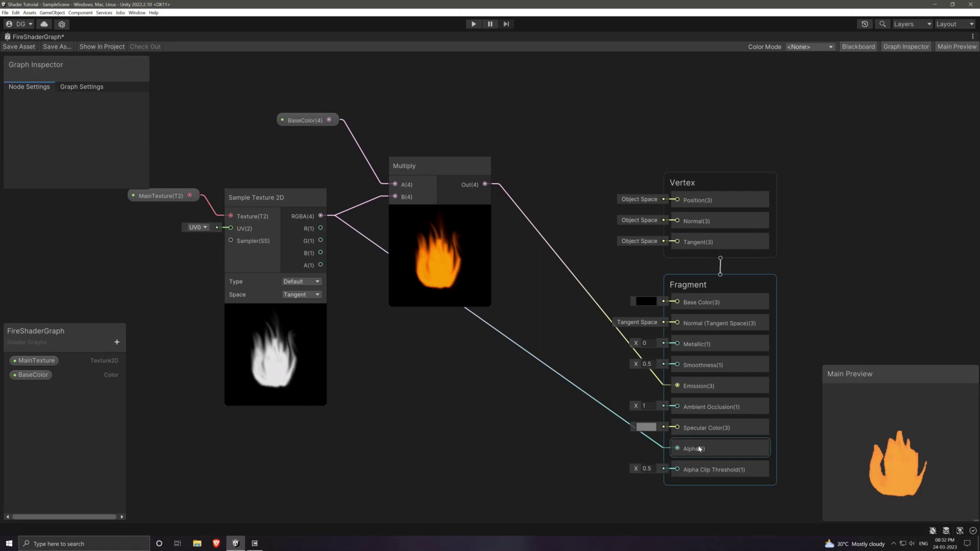
{"action": "left_click_drag", "start_coordinate": [635, 469], "coordinate": [633, 471]}
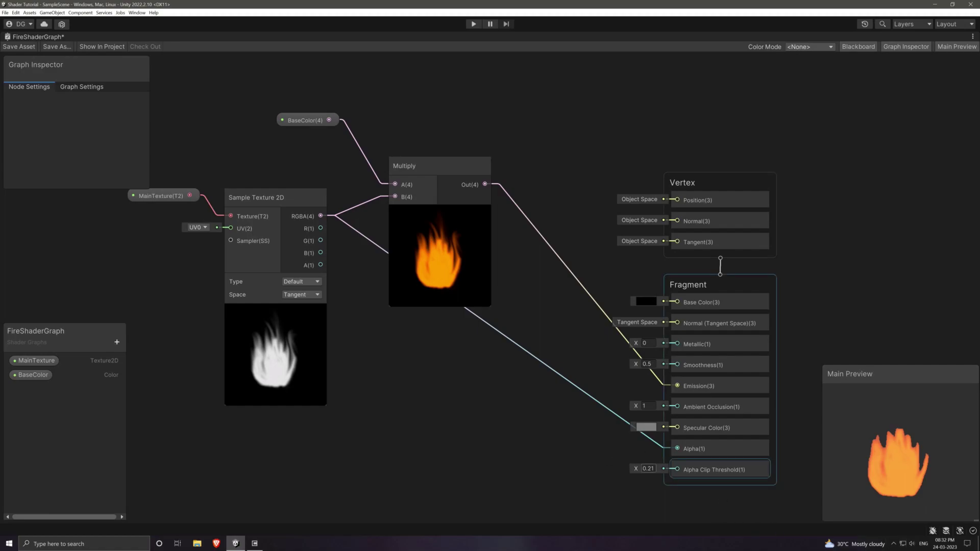
Step: Add a Float property ClipThreshold, default 0.02, as a Slider ranging 0 to 1
{"action": "left_click", "coordinate": [116, 342]}
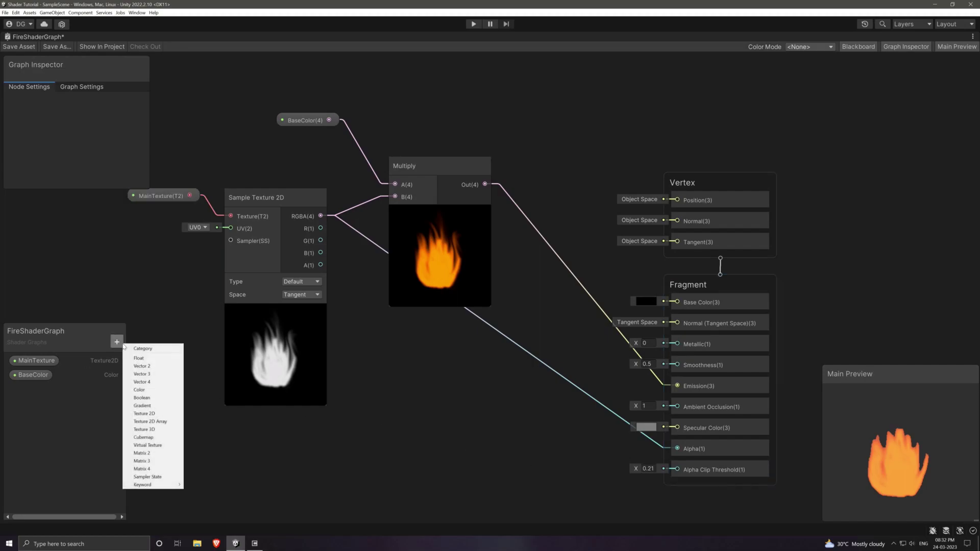
{"action": "left_click", "coordinate": [152, 360]}
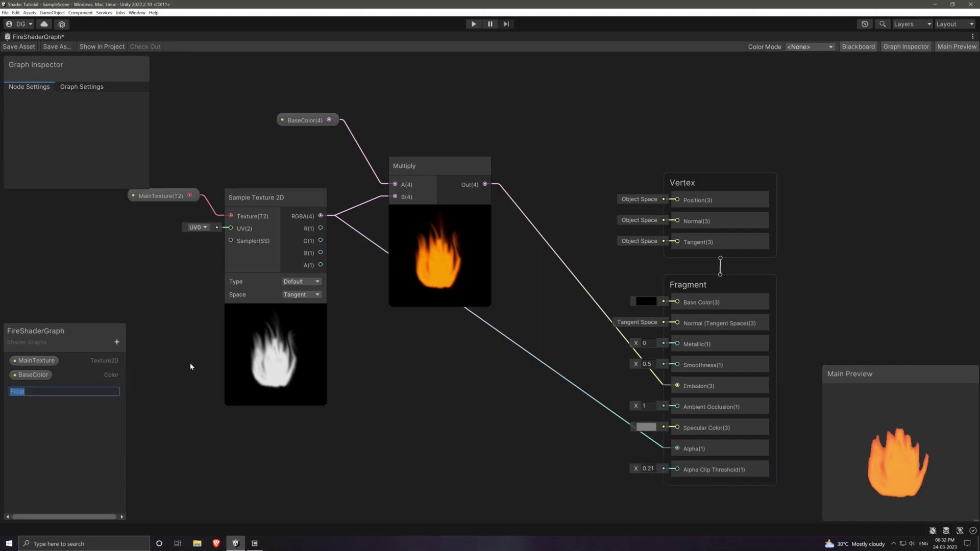
{"action": "type", "text": "ClipThreshold"}
{"action": "key", "text": "Return"}
{"action": "left_click", "coordinate": [36, 389]}
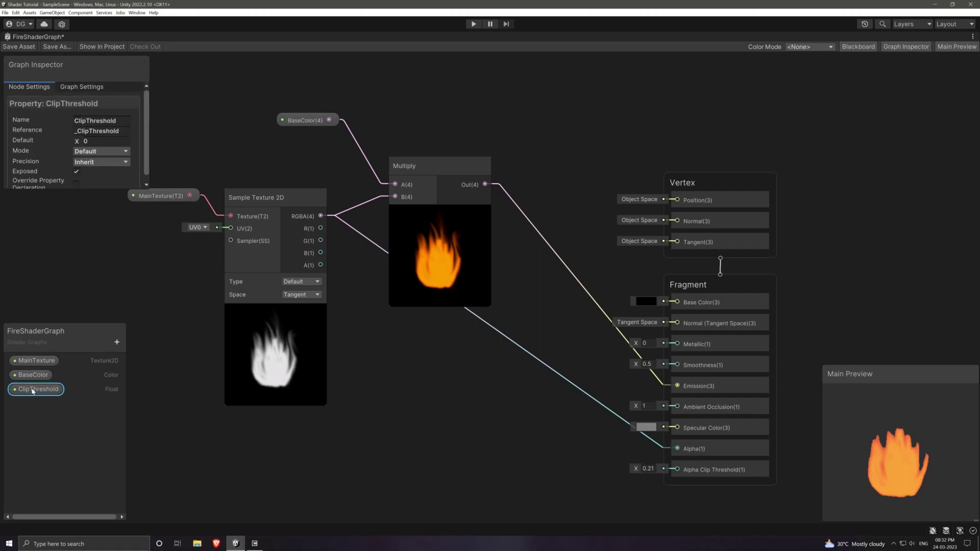
{"action": "left_click", "coordinate": [89, 144]}
{"action": "type", "text": "0.02"}
{"action": "left_click", "coordinate": [76, 152]}
{"action": "left_click", "coordinate": [84, 152]}
{"action": "left_click", "coordinate": [90, 168]}
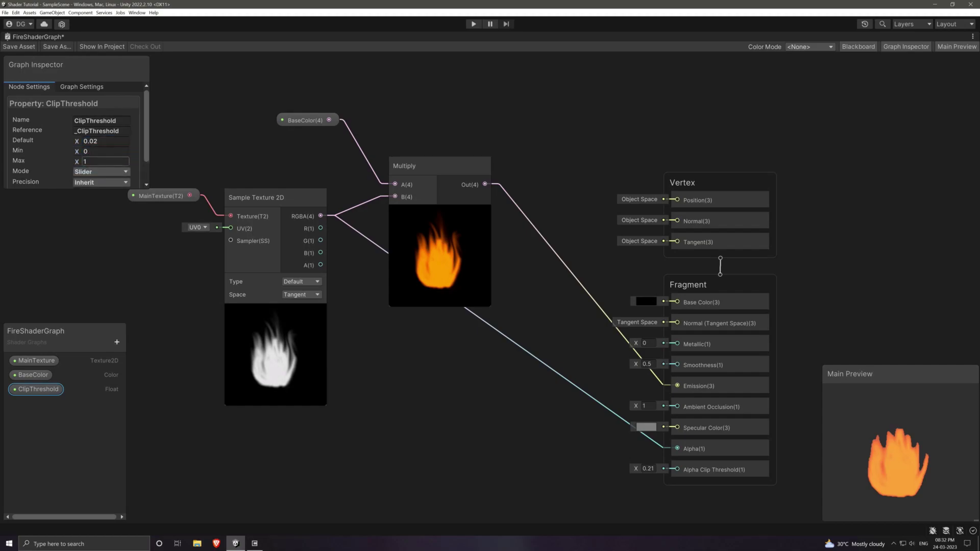
{"action": "left_click", "coordinate": [100, 160]}
Step: Drop ClipThreshold onto the graph and wire it into Alpha Clip Threshold
{"action": "left_click_drag", "start_coordinate": [35, 390], "coordinate": [546, 444]}
{"action": "left_click_drag", "start_coordinate": [607, 447], "coordinate": [676, 470]}
{"action": "left_click_drag", "start_coordinate": [577, 447], "coordinate": [585, 468]}
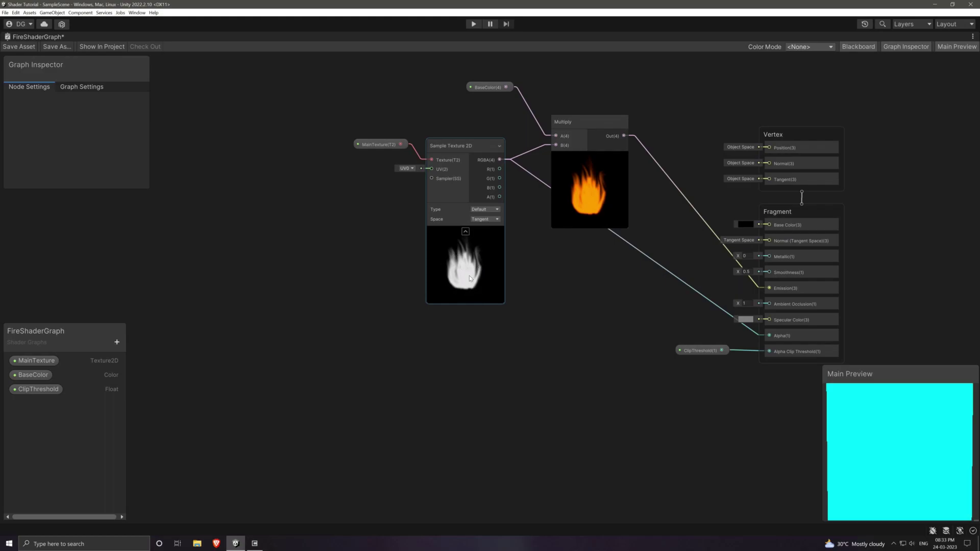
Step: Add a Simple Noise node below the texture and lower its scale for coarser noise
{"action": "key", "text": "space"}
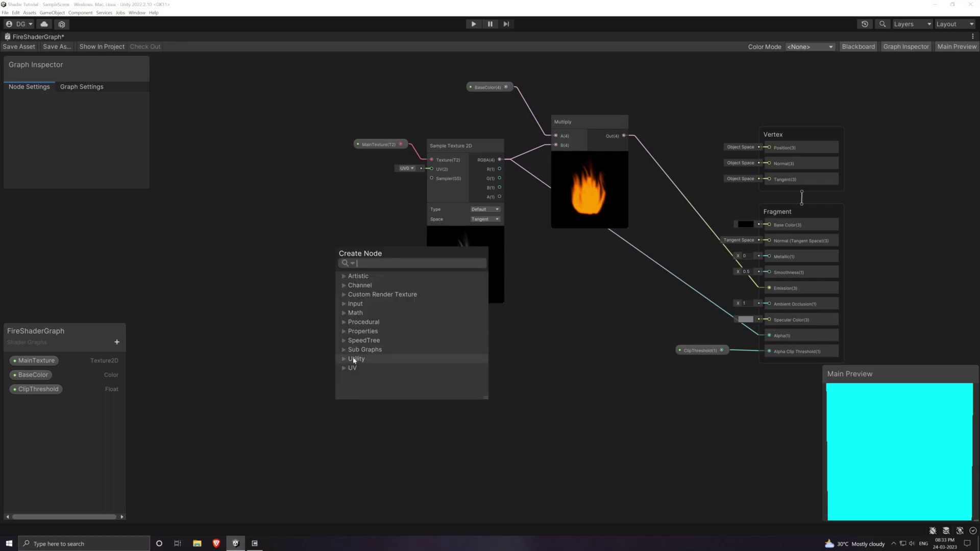
{"action": "type", "text": "simp"}
{"action": "key", "text": "Return"}
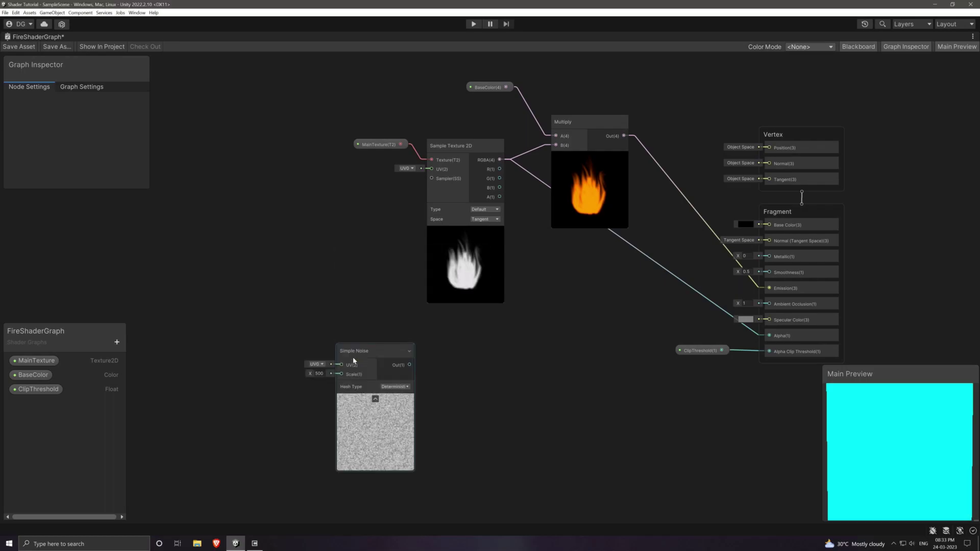
{"action": "mouse_move", "coordinate": [287, 329]}
{"action": "left_mouse_down"}
{"action": "mouse_move", "coordinate": [331, 331]}
{"action": "mouse_move", "coordinate": [214, 327]}
{"action": "left_mouse_up"}
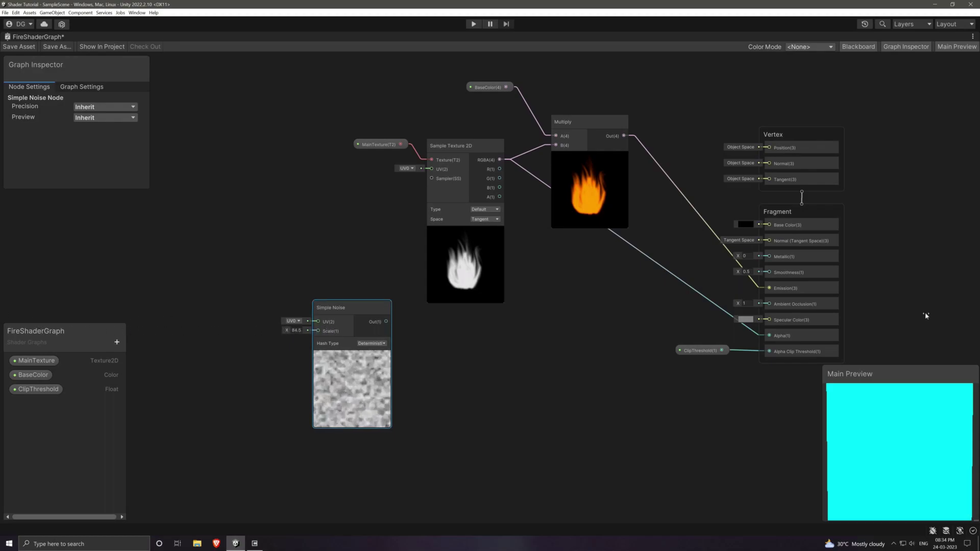
{"action": "left_click_drag", "start_coordinate": [818, 321], "coordinate": [907, 315]}
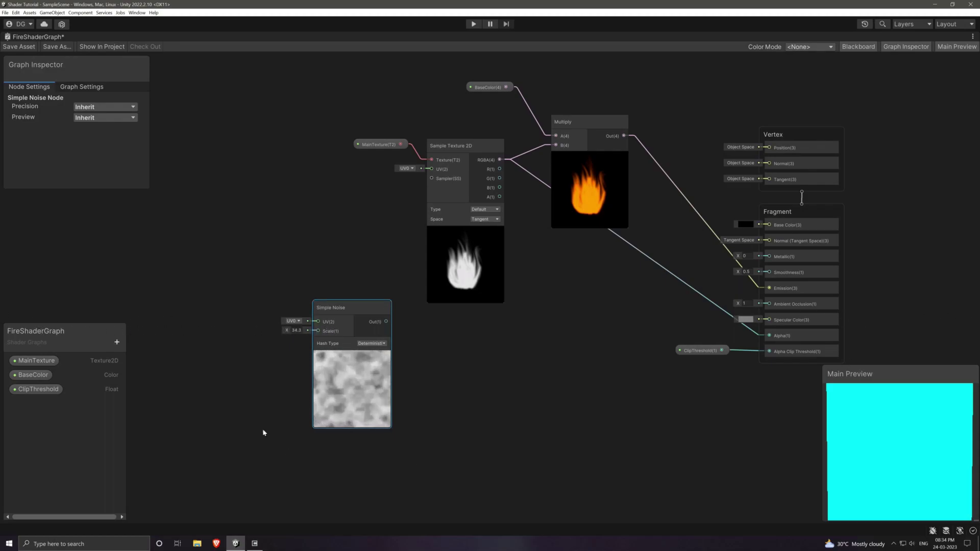
Step: Add a Float property DistortionScale defaulting to 10 and drive the noise Scale with it
{"action": "left_click", "coordinate": [116, 342]}
{"action": "left_click", "coordinate": [152, 357]}
{"action": "type", "text": "DistortionScale"}
{"action": "key", "text": "Return"}
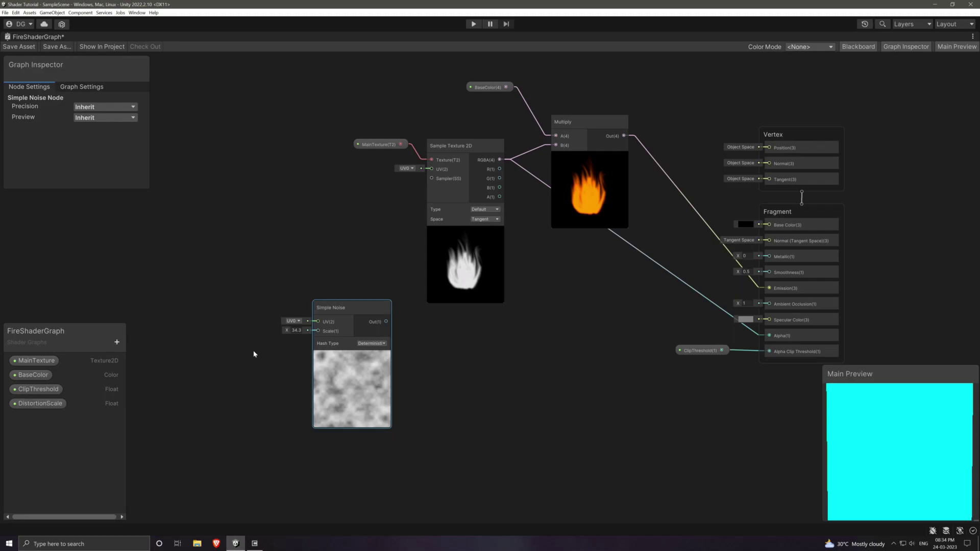
{"action": "left_click", "coordinate": [40, 404]}
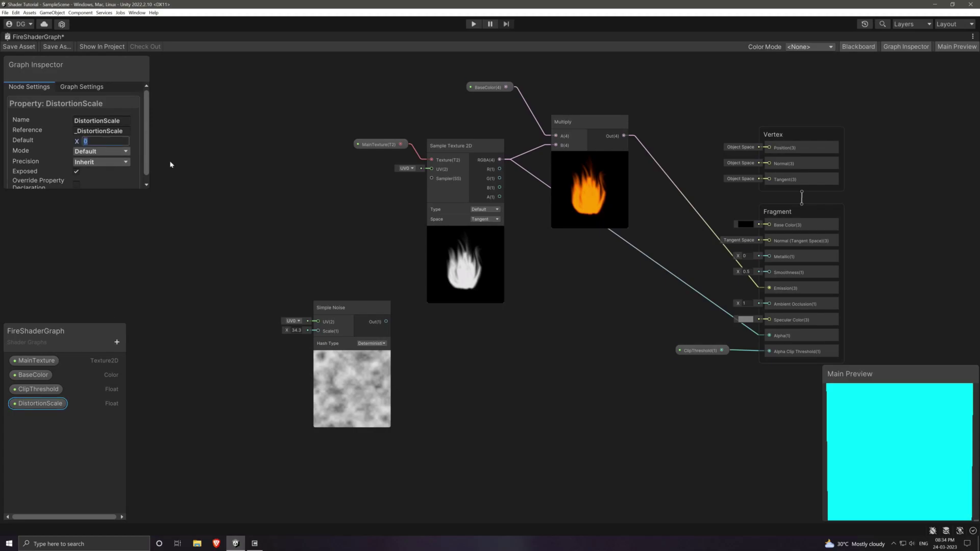
{"action": "type", "text": "10"}
{"action": "left_click_drag", "start_coordinate": [62, 403], "coordinate": [272, 381]}
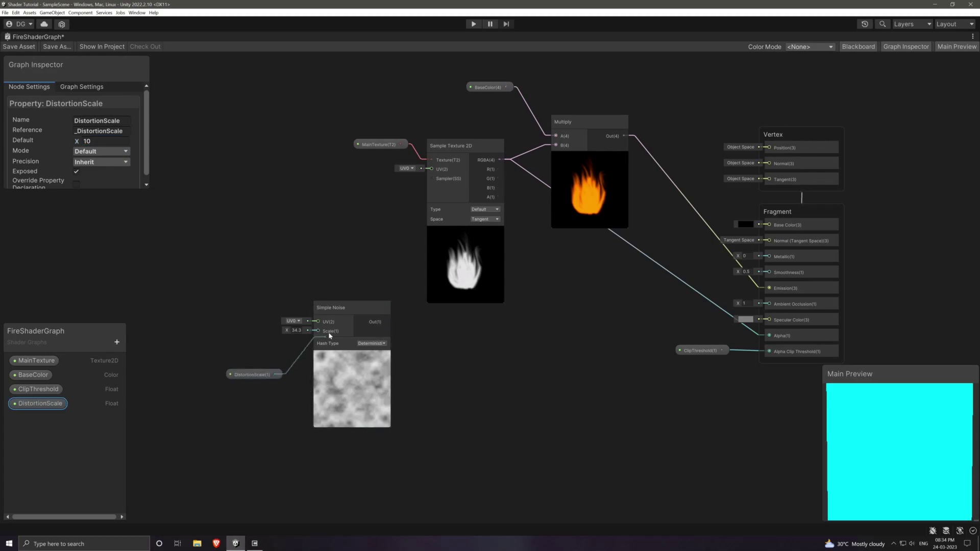
{"action": "left_click_drag", "start_coordinate": [275, 375], "coordinate": [317, 330]}
{"action": "left_click_drag", "start_coordinate": [260, 381], "coordinate": [259, 363]}
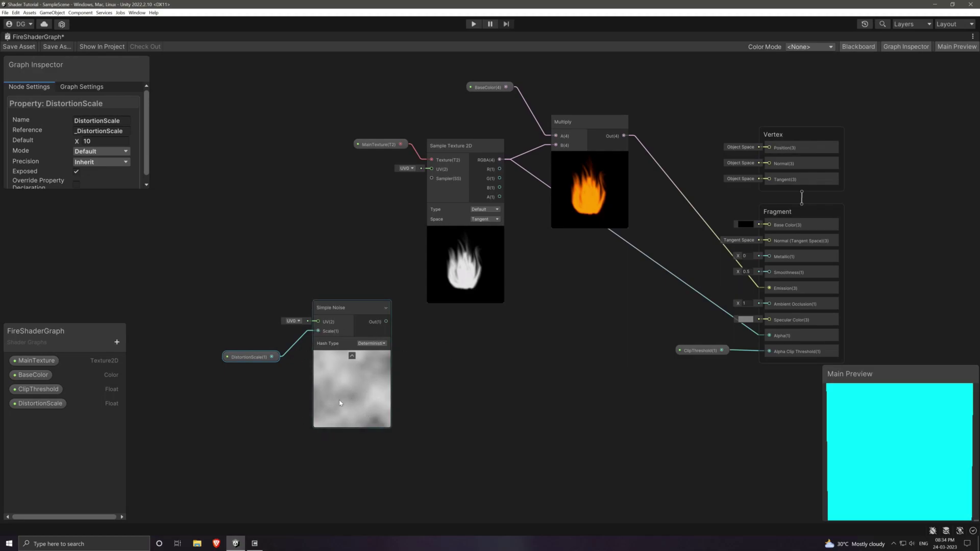
Step: Add a Tiling And Offset node feeding the Simple Noise UV, with Offset Y about 0.53
{"action": "middle_click_drag", "start_coordinate": [340, 403], "coordinate": [510, 219]}
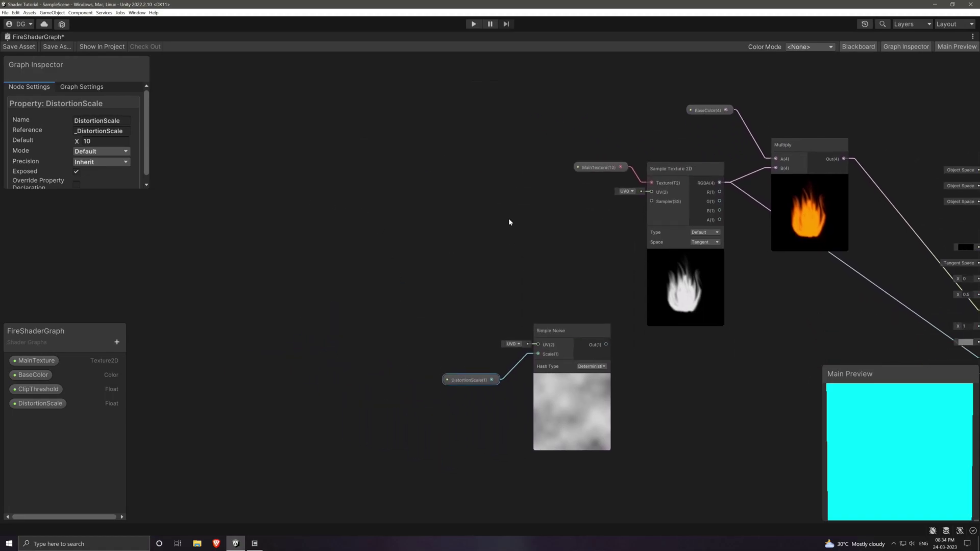
{"action": "left_click", "coordinate": [312, 278]}
{"action": "key", "text": "space"}
{"action": "type", "text": "tiling"}
{"action": "key", "text": "Return"}
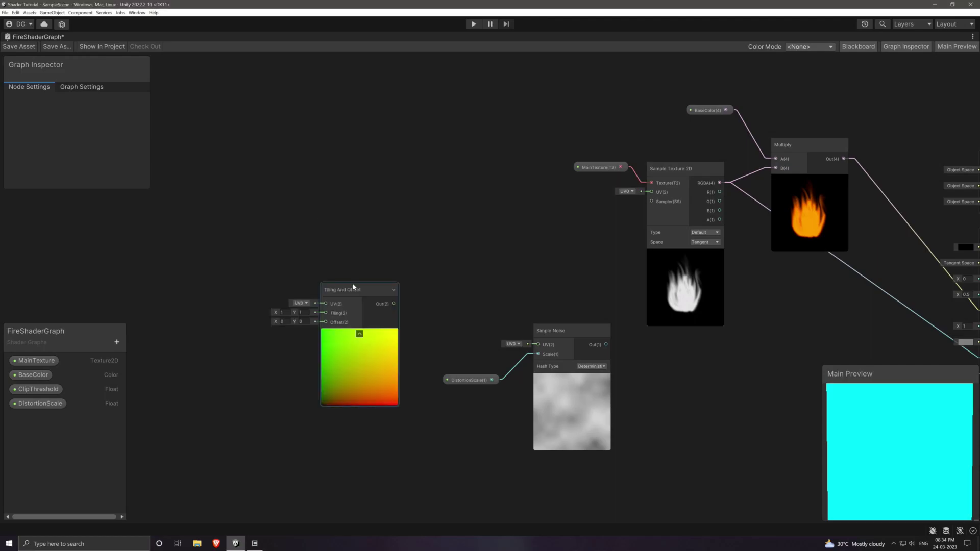
{"action": "mouse_move", "coordinate": [387, 307]}
{"action": "left_mouse_down"}
{"action": "mouse_move", "coordinate": [476, 234]}
{"action": "mouse_move", "coordinate": [541, 346]}
{"action": "left_mouse_up"}
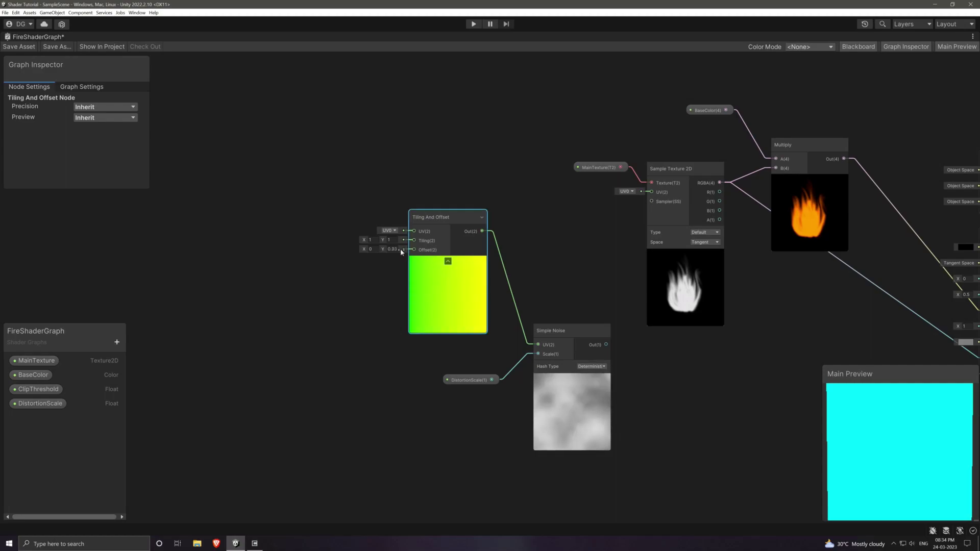
{"action": "left_click_drag", "start_coordinate": [382, 251], "coordinate": [363, 257]}
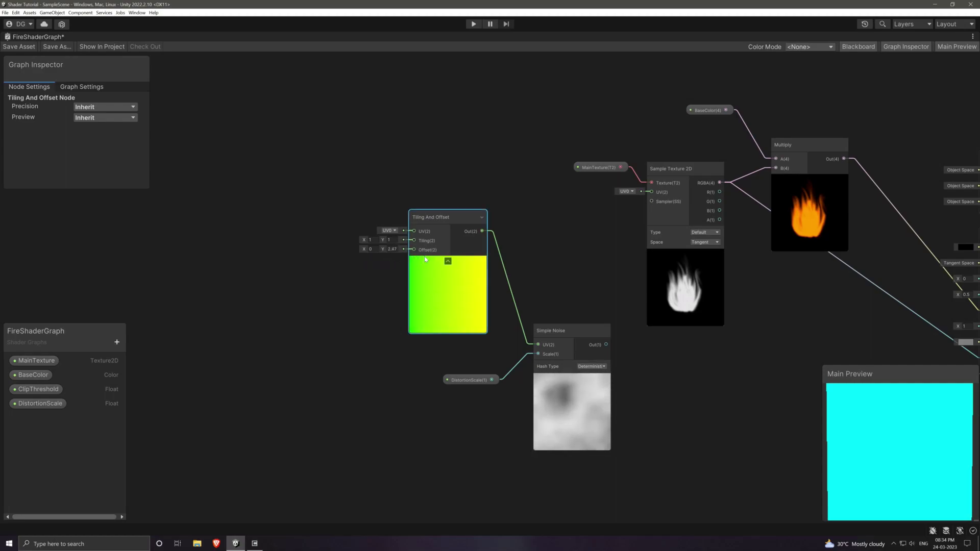
{"action": "left_click_drag", "start_coordinate": [426, 257], "coordinate": [404, 310]}
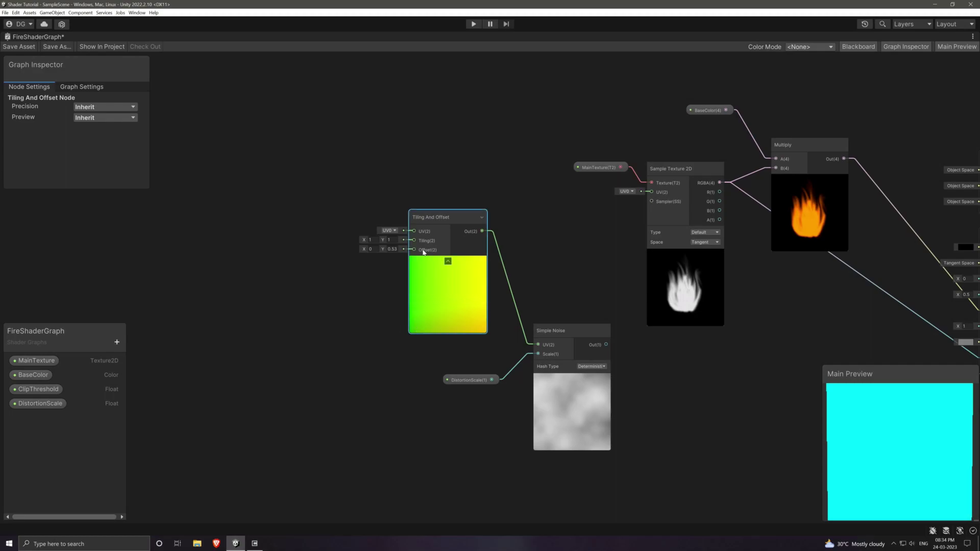
Step: Add a Time node and feed its output into a new Multiply node
{"action": "middle_click_drag", "start_coordinate": [292, 369], "coordinate": [431, 331]}
{"action": "left_click", "coordinate": [271, 290]}
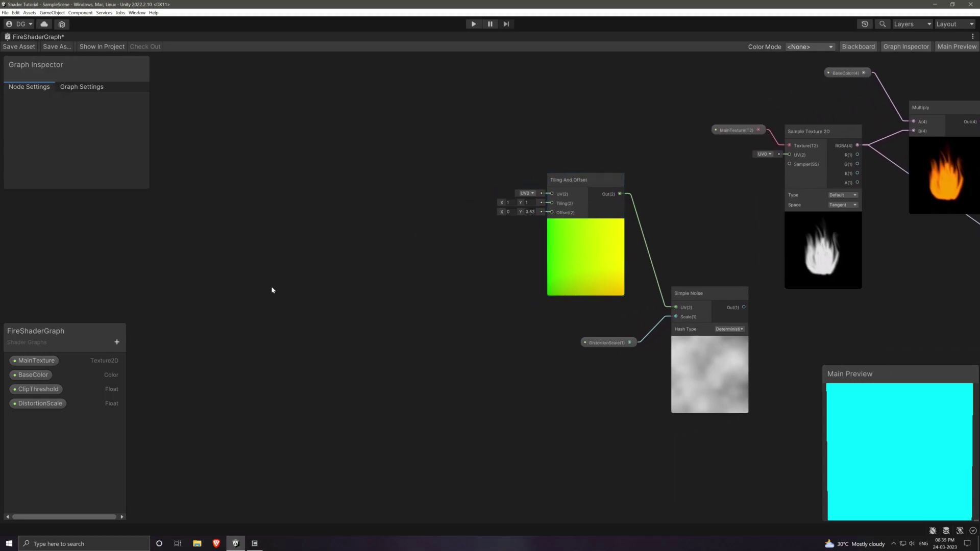
{"action": "key", "text": "space"}
{"action": "type", "text": "Time"}
{"action": "key", "text": "Return"}
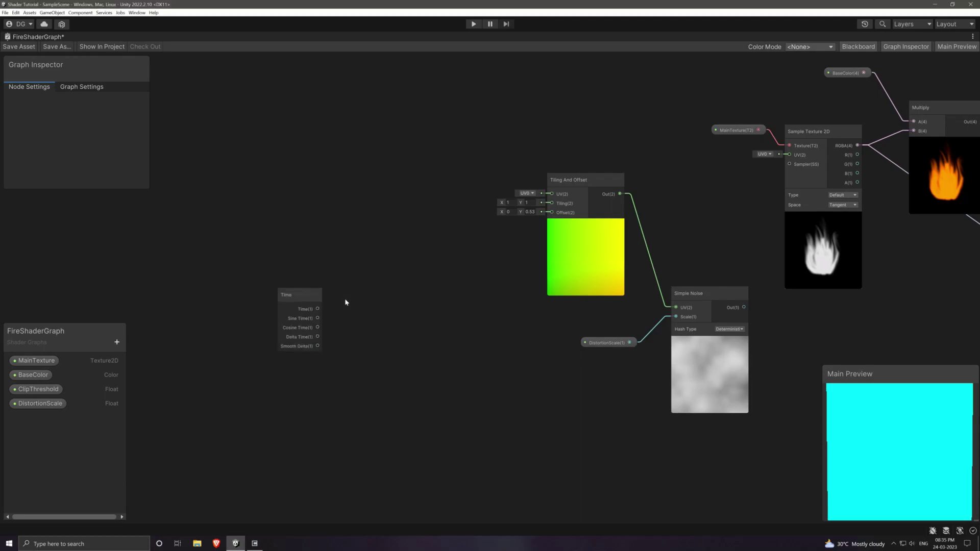
{"action": "left_click_drag", "start_coordinate": [317, 300], "coordinate": [258, 228]}
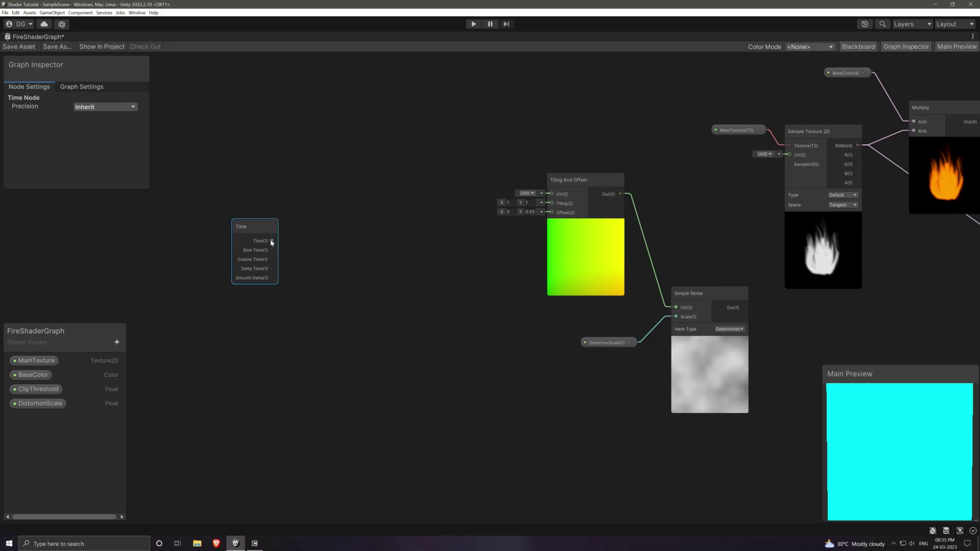
{"action": "left_click_drag", "start_coordinate": [362, 309], "coordinate": [366, 312]}
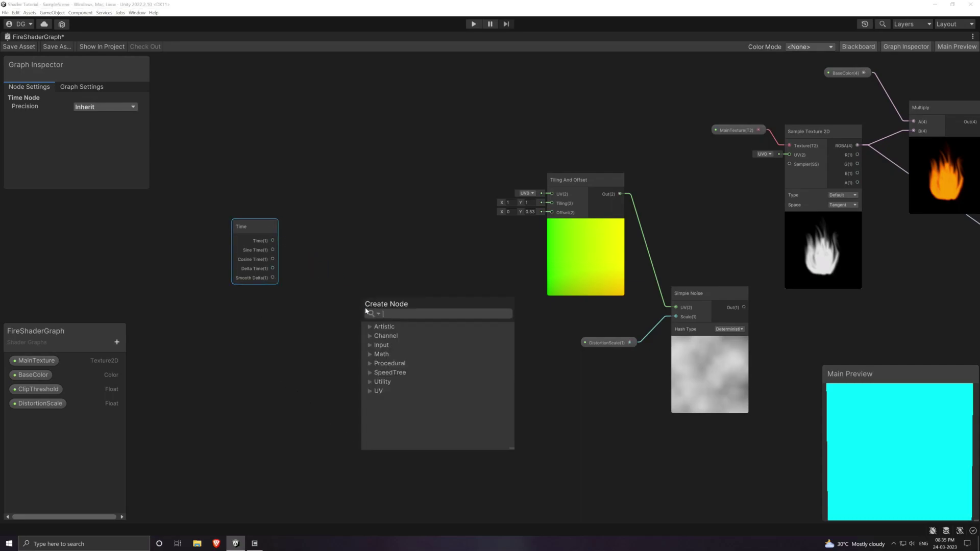
{"action": "type", "text": "mul"}
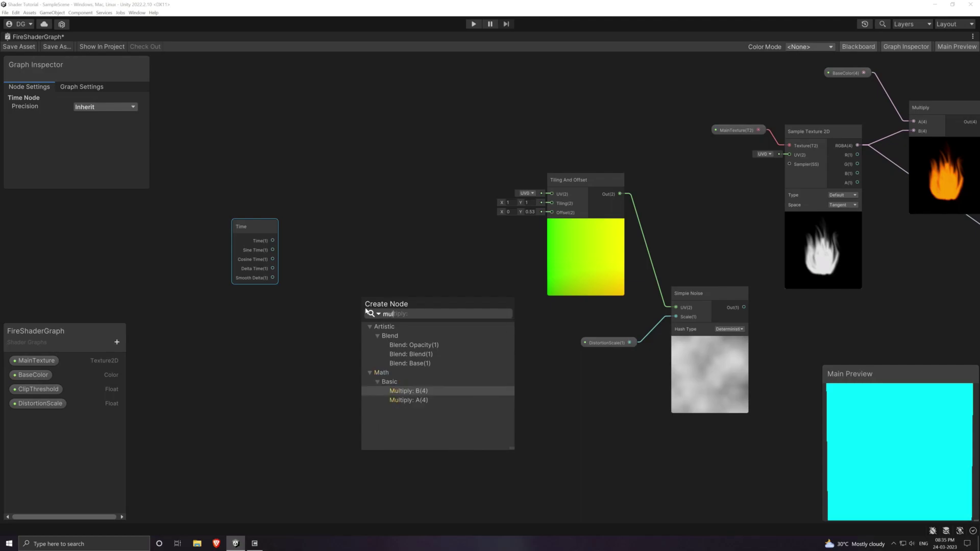
{"action": "key", "text": "Down"}
{"action": "key", "text": "Return"}
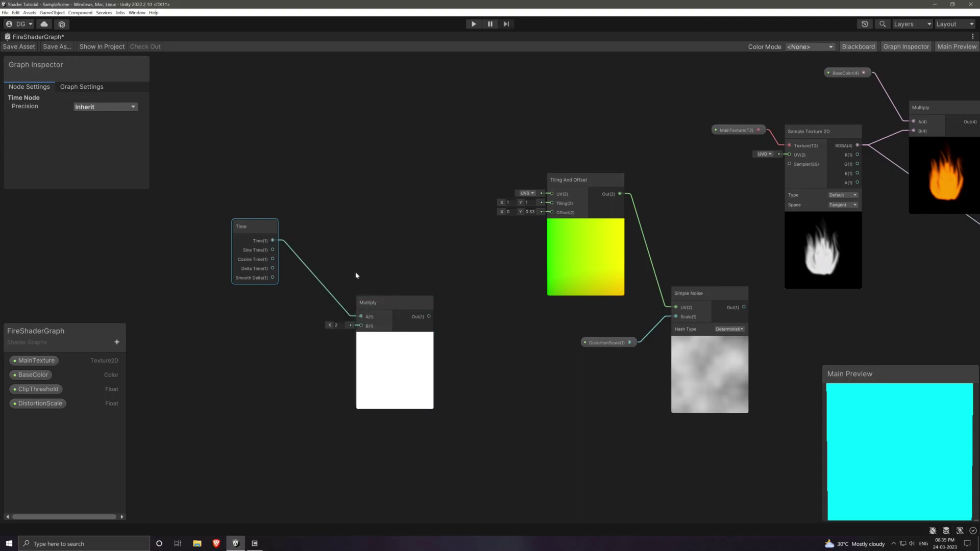
{"action": "left_click_drag", "start_coordinate": [388, 316], "coordinate": [361, 294]}
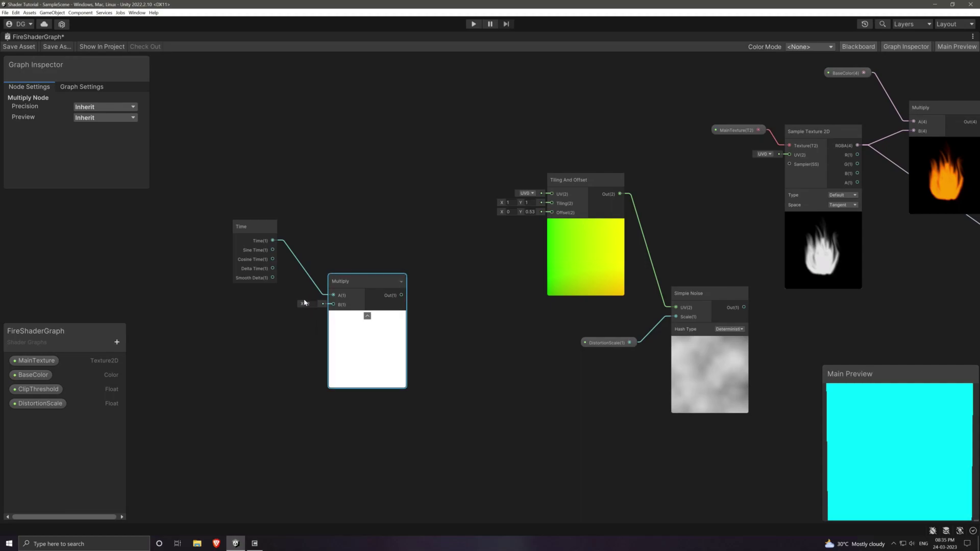
Step: Add an exposed Float property 'Speed' with default 0.5 via the Blackboard
{"action": "left_click", "coordinate": [118, 342]}
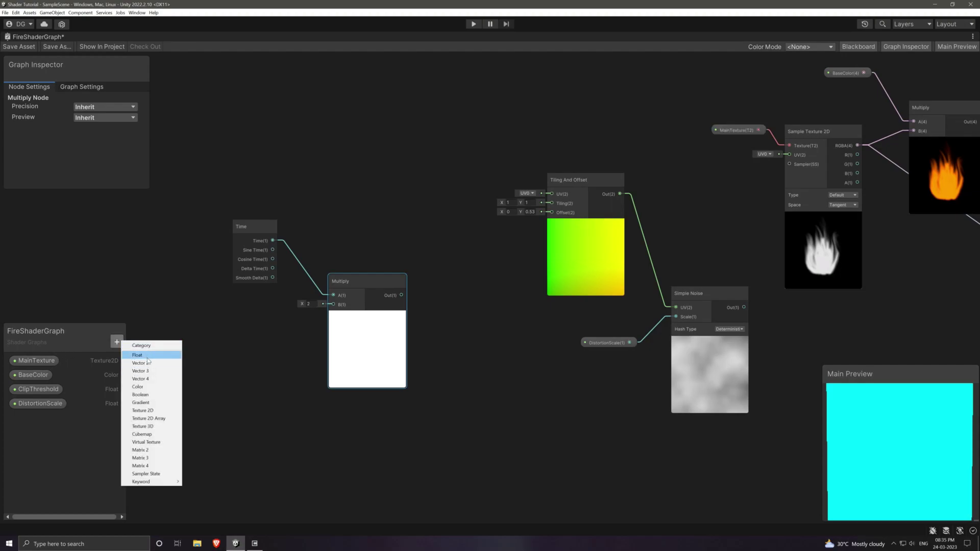
{"action": "left_click", "coordinate": [145, 357]}
{"action": "type", "text": "Speed"}
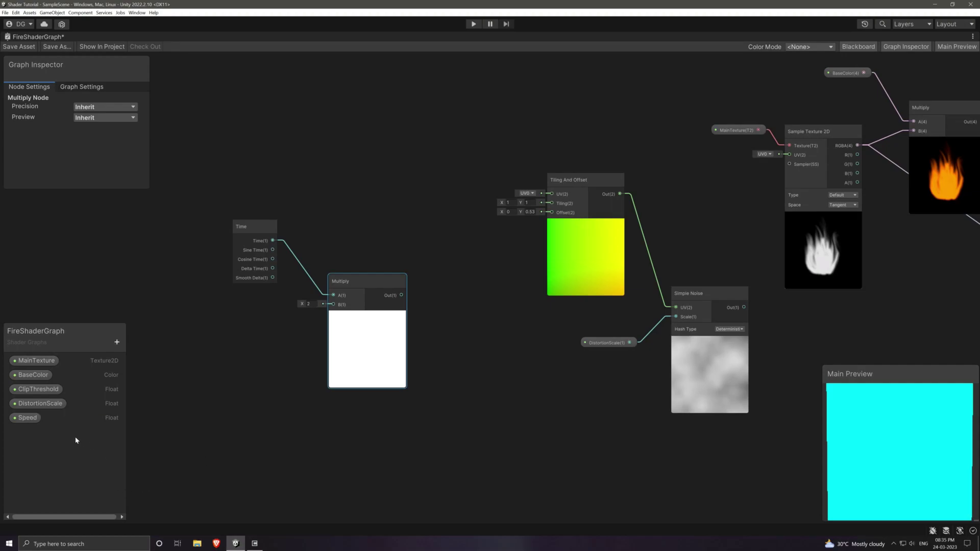
{"action": "left_click", "coordinate": [28, 419]}
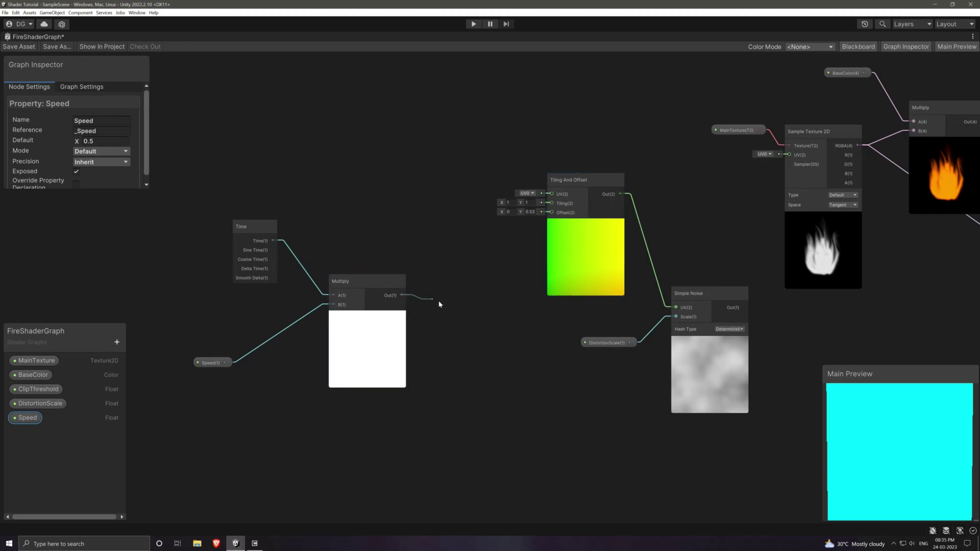
{"action": "left_click_drag", "start_coordinate": [460, 307], "coordinate": [460, 306]}
{"action": "type", "text": "ve"}
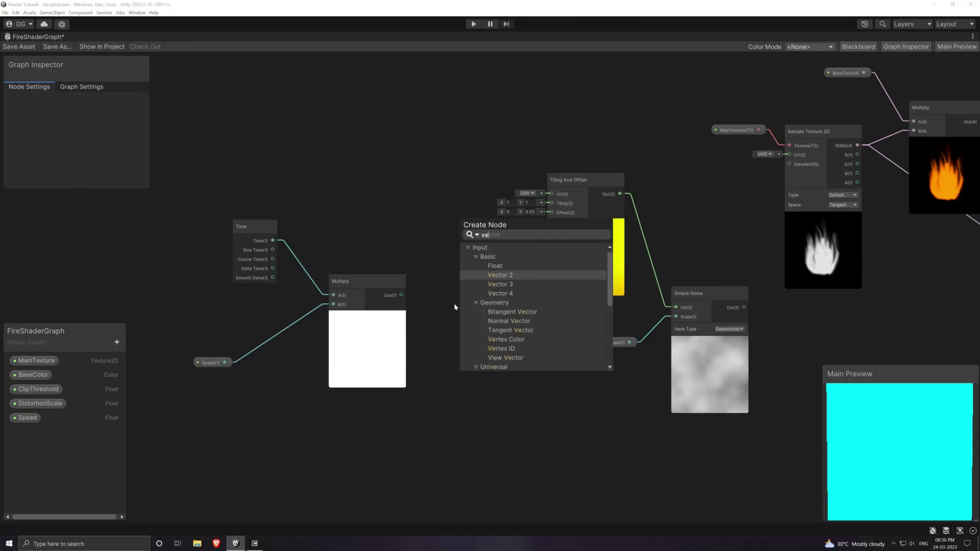
Step: Create a Vector 2 taking Time×Speed as Y and place it between Multiply and Tiling And Offset
{"action": "key", "text": "Return"}
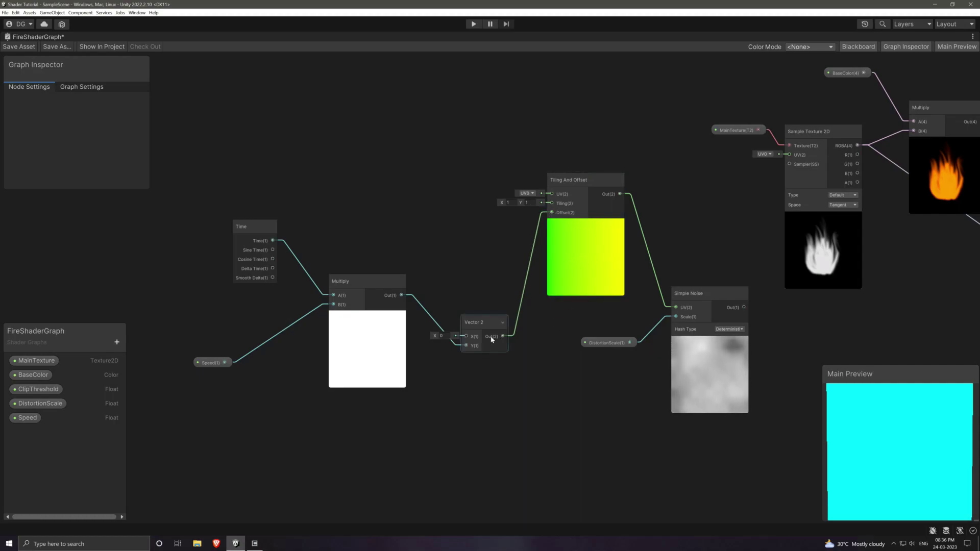
{"action": "left_click_drag", "start_coordinate": [472, 326], "coordinate": [466, 253]}
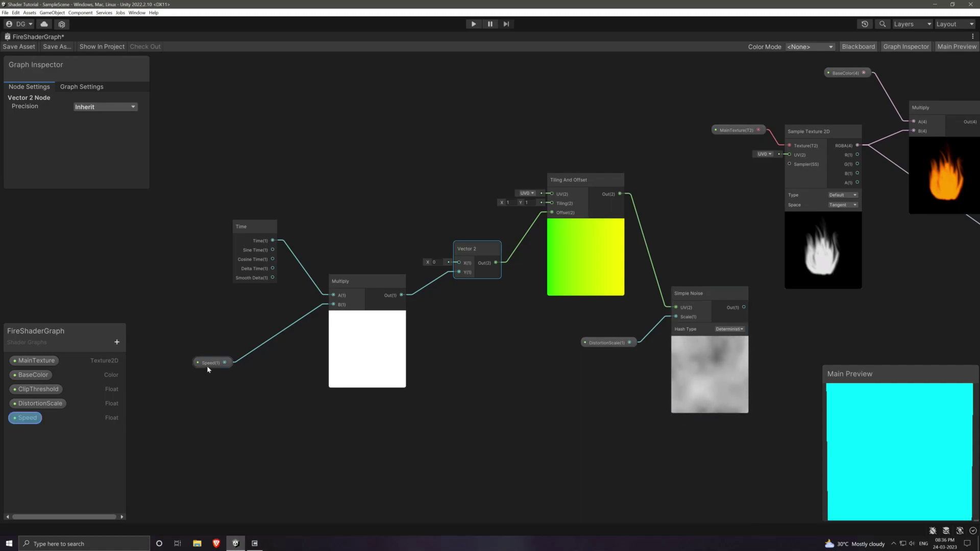
Step: Route Speed through a new Multiply by -1 into the upper Multiply's B, reversing the scroll
{"action": "left_click_drag", "start_coordinate": [207, 365], "coordinate": [176, 358]}
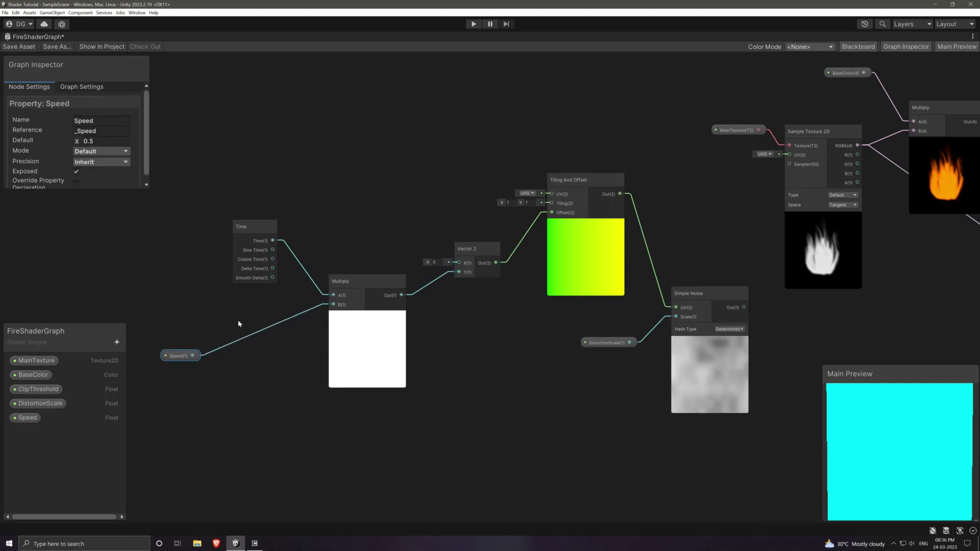
{"action": "left_click_drag", "start_coordinate": [192, 355], "coordinate": [253, 382]}
{"action": "type", "text": "mul"}
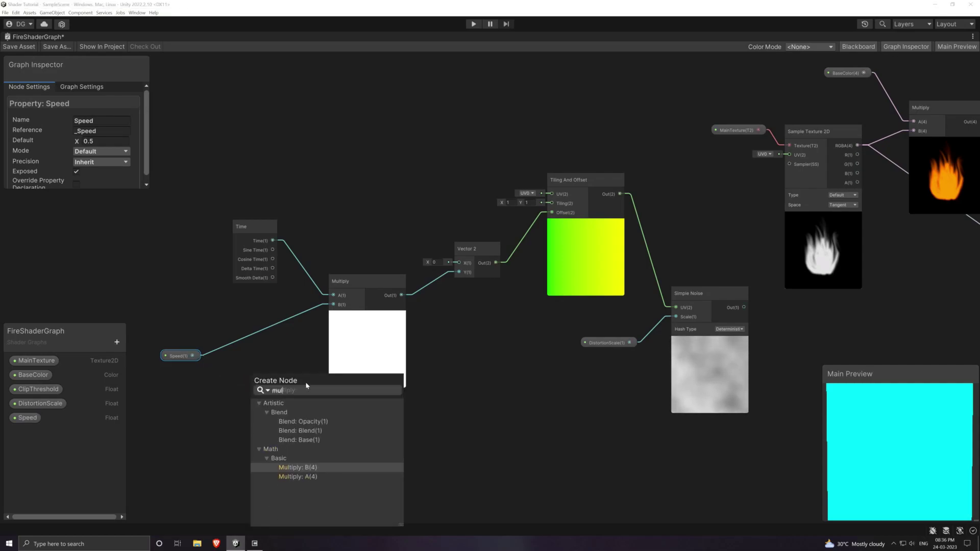
{"action": "left_click", "coordinate": [298, 476]}
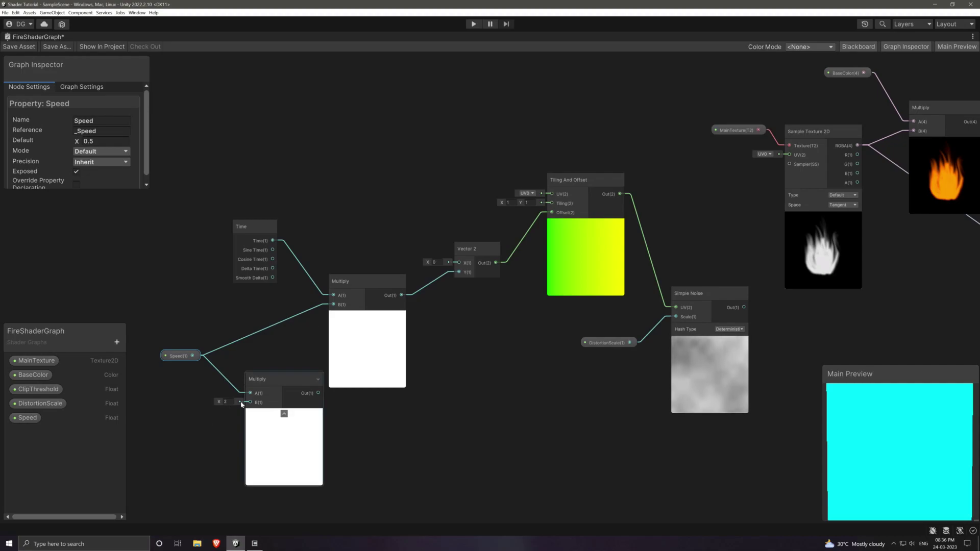
{"action": "double_click", "coordinate": [226, 402]}
{"action": "type", "text": "-1"}
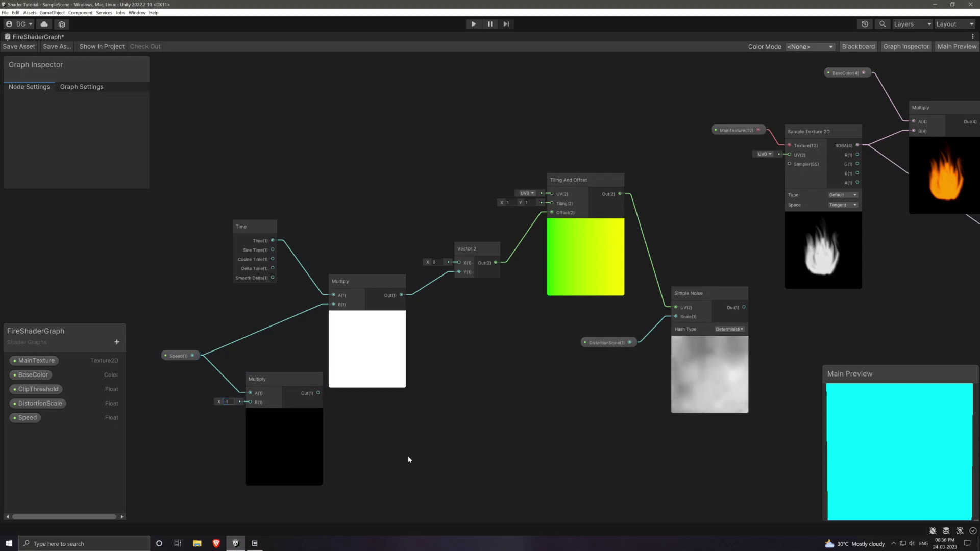
{"action": "left_click", "coordinate": [285, 414]}
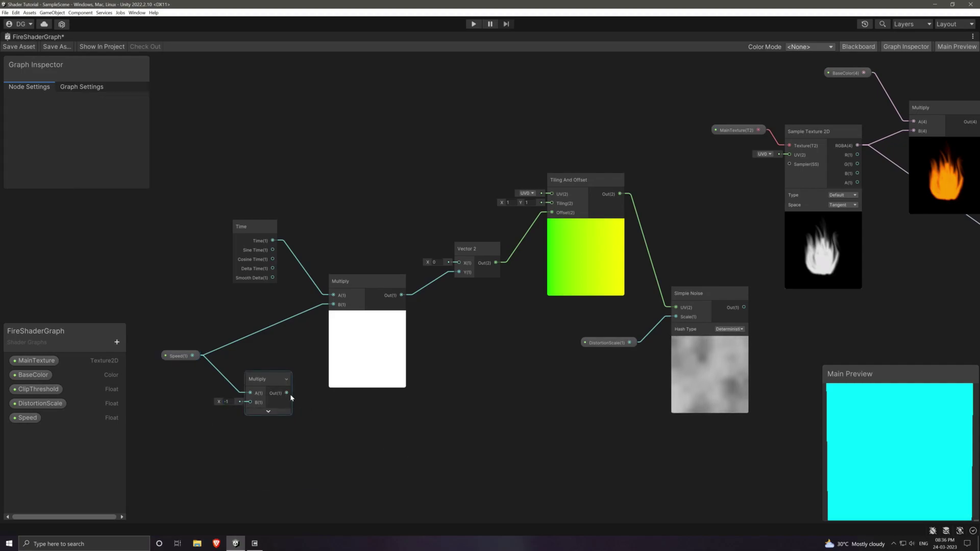
{"action": "mouse_move", "coordinate": [286, 393]}
{"action": "left_mouse_down"}
{"action": "mouse_move", "coordinate": [299, 391]}
{"action": "mouse_move", "coordinate": [333, 304]}
{"action": "left_mouse_up"}
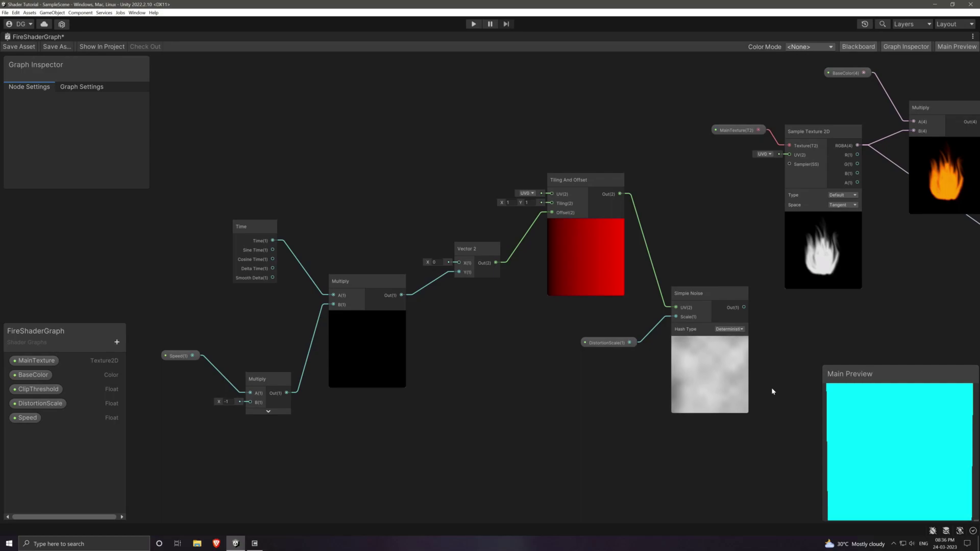
{"action": "left_click_drag", "start_coordinate": [372, 315], "coordinate": [370, 319]}
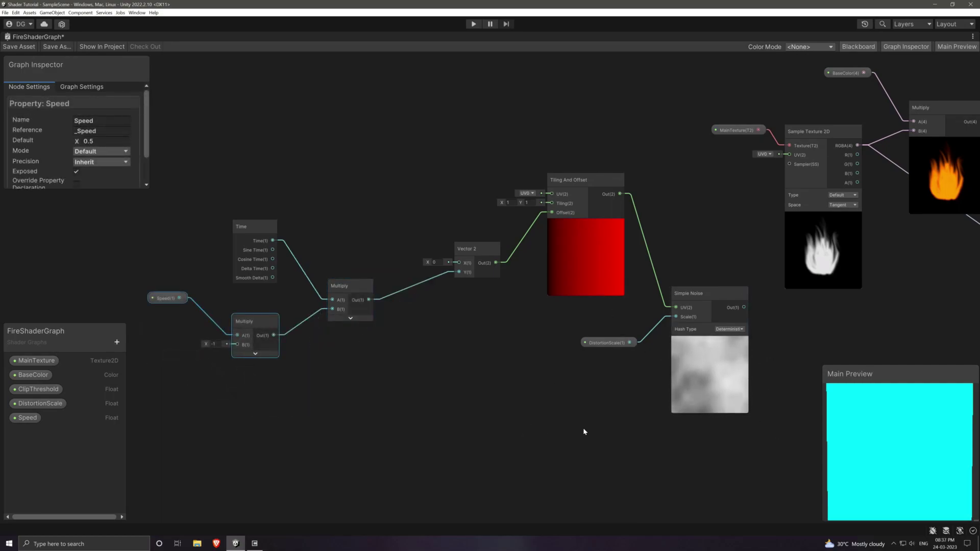
{"action": "middle_click_drag", "start_coordinate": [582, 428], "coordinate": [376, 440]}
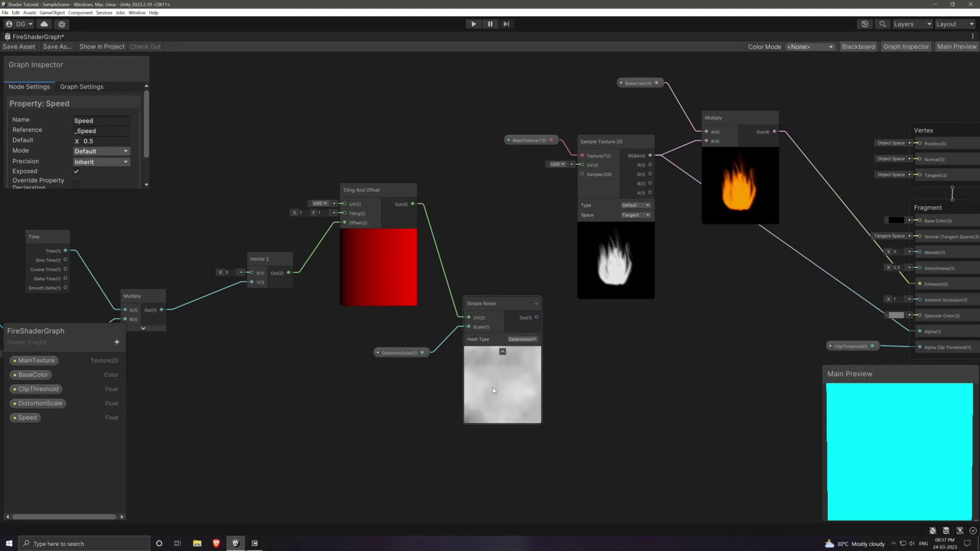
Step: Create a second Tiling And Offset node and place it above the first
{"action": "middle_click_drag", "start_coordinate": [416, 158], "coordinate": [453, 229]}
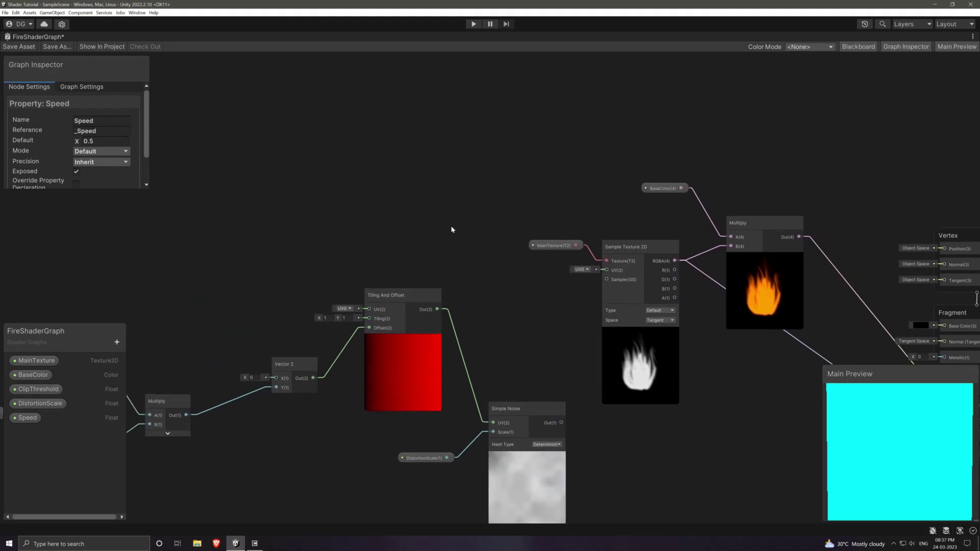
{"action": "left_click", "coordinate": [453, 230]}
{"action": "key", "text": "space"}
{"action": "type", "text": "tiling"}
{"action": "key", "text": "Return"}
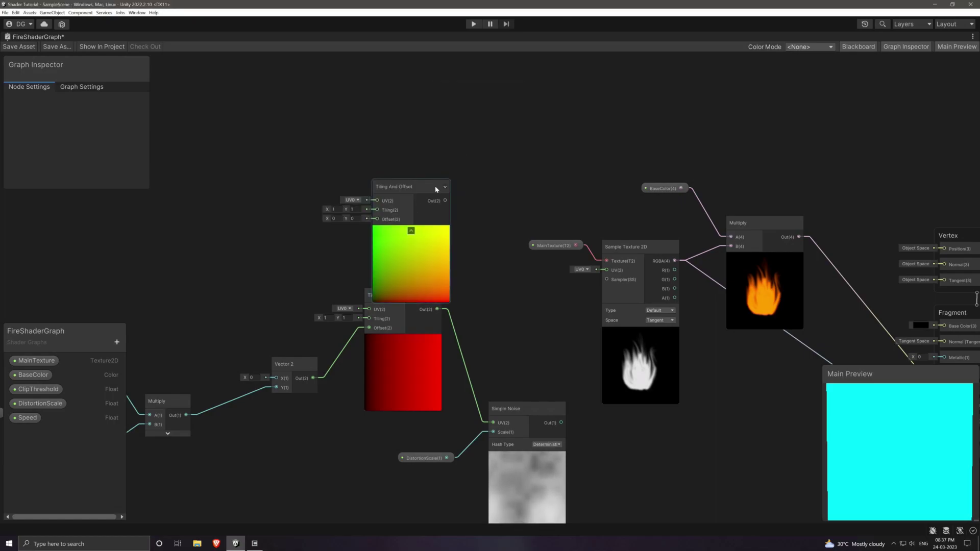
{"action": "left_click_drag", "start_coordinate": [417, 208], "coordinate": [446, 141]}
{"action": "scroll", "coordinate": [481, 205], "scroll_direction": "down", "scroll_amount": 5}
{"action": "mouse_move", "coordinate": [219, 240]}
{"action": "left_mouse_down"}
{"action": "mouse_move", "coordinate": [439, 361]}
{"action": "mouse_move", "coordinate": [489, 305]}
{"action": "left_mouse_up"}
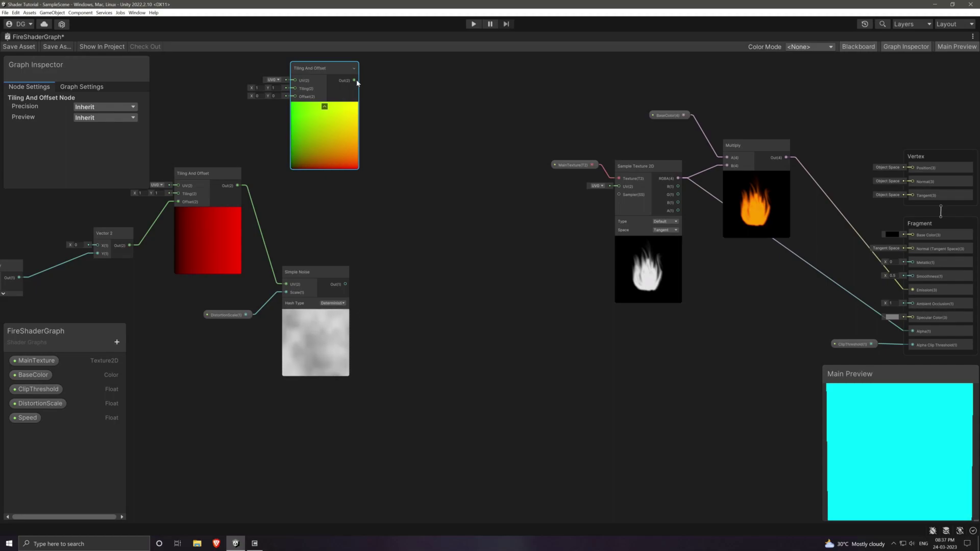
Step: Try an Add node mixing it with Simple Noise into the texture UV, then delete the Add
{"action": "left_click_drag", "start_coordinate": [355, 80], "coordinate": [423, 201]}
{"action": "type", "text": "add"}
{"action": "key", "text": "Return"}
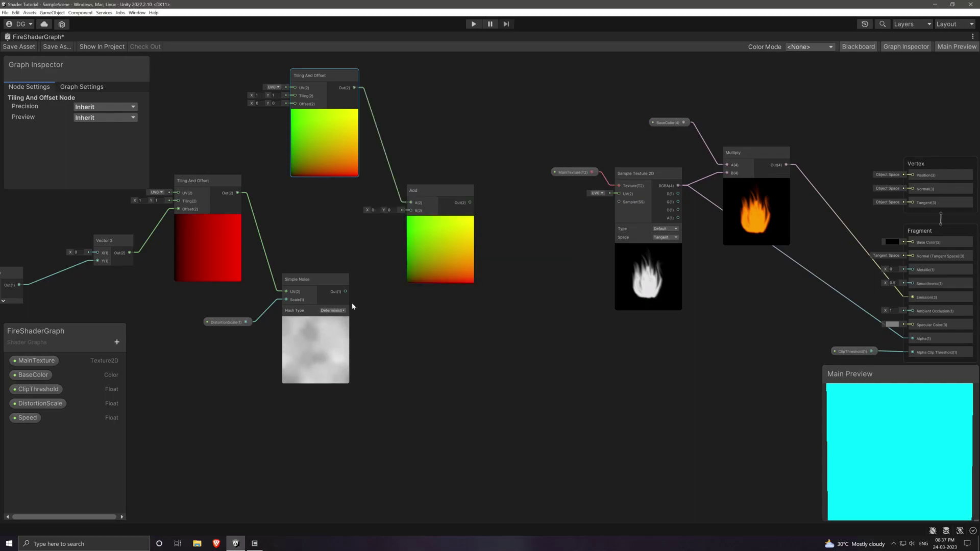
{"action": "left_click_drag", "start_coordinate": [342, 292], "coordinate": [411, 210]}
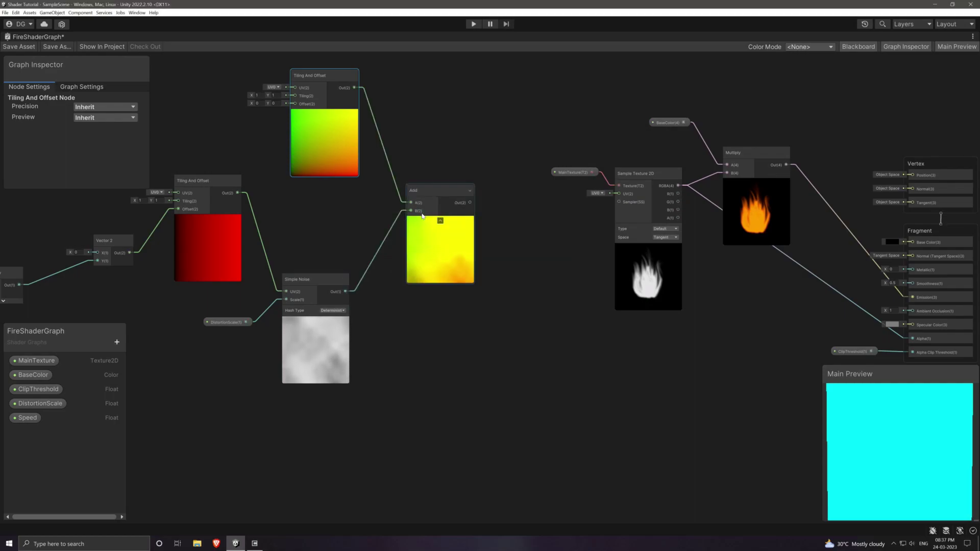
{"action": "left_click_drag", "start_coordinate": [470, 202], "coordinate": [618, 194]}
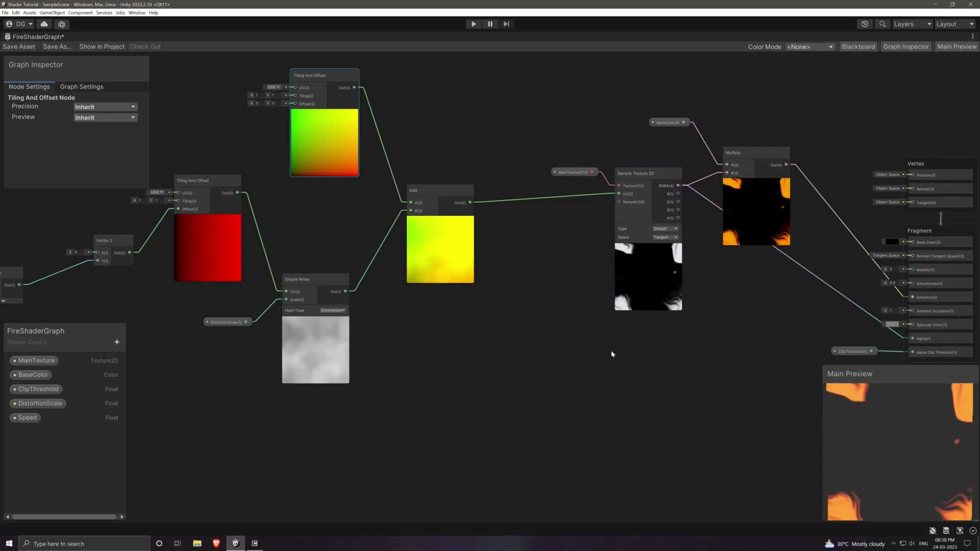
{"action": "left_click", "coordinate": [437, 192]}
{"action": "key", "text": "Delete"}
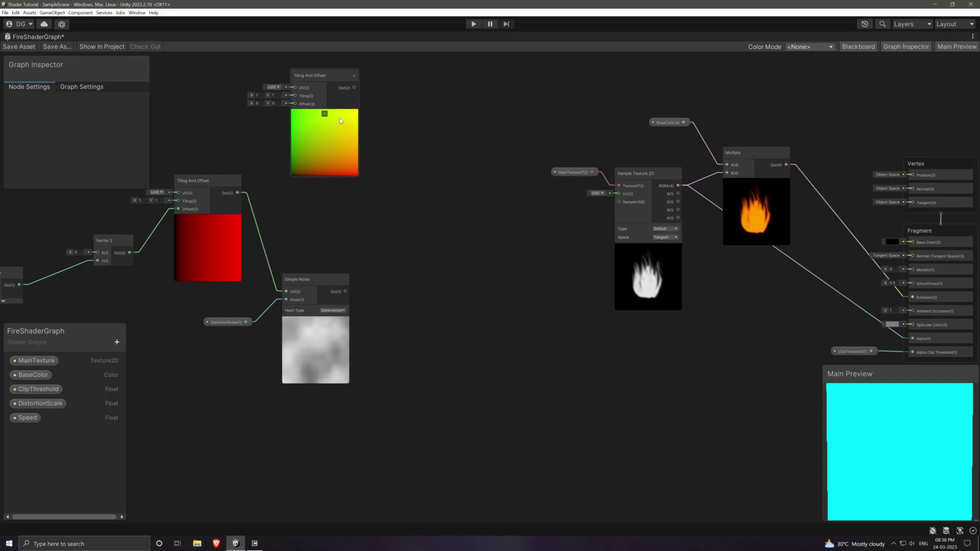
{"action": "mouse_move", "coordinate": [316, 330]}
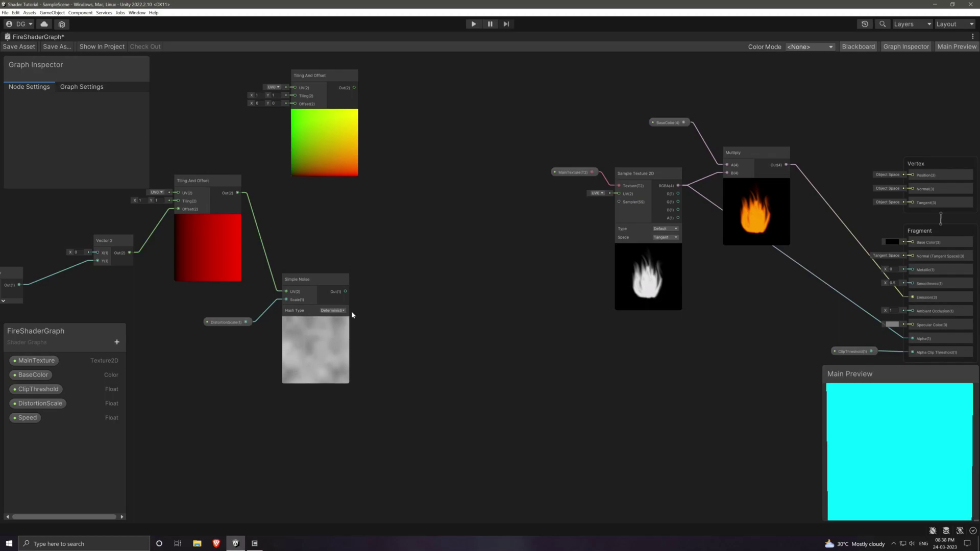
Step: Create a Blend node with Tiling And Offset as Base and Simple Noise as Blend input
{"action": "key", "text": "space"}
{"action": "type", "text": "blen"}
{"action": "key", "text": "Return"}
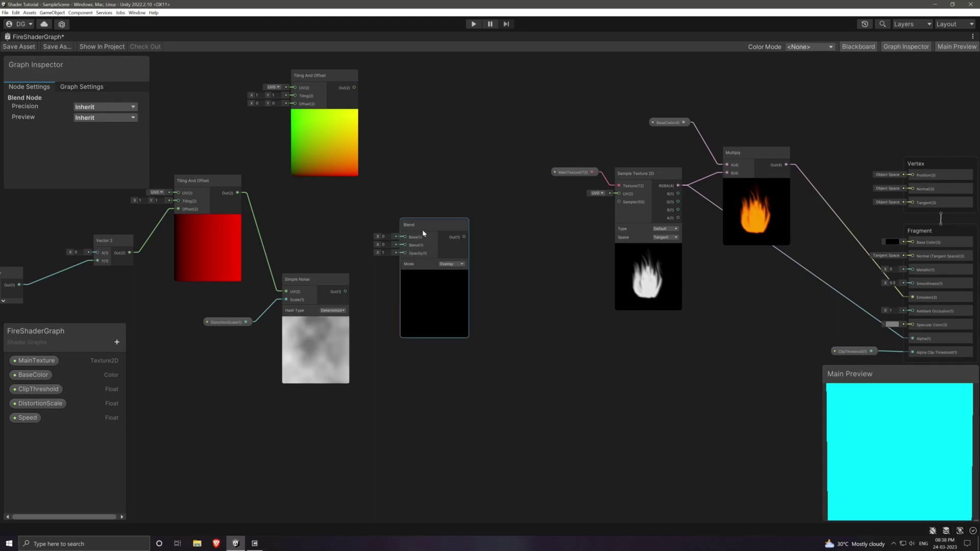
{"action": "left_click_drag", "start_coordinate": [422, 233], "coordinate": [437, 201]}
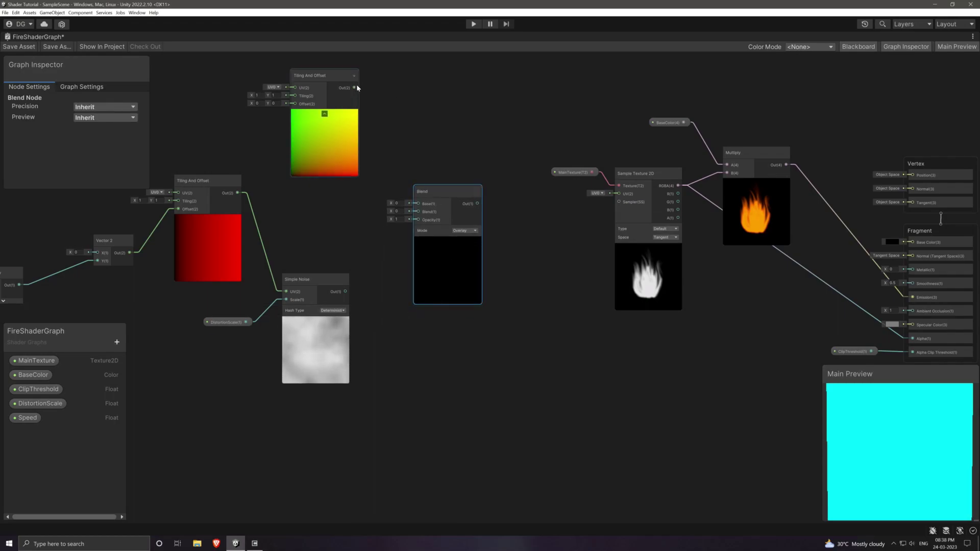
{"action": "left_click_drag", "start_coordinate": [357, 87], "coordinate": [418, 226]}
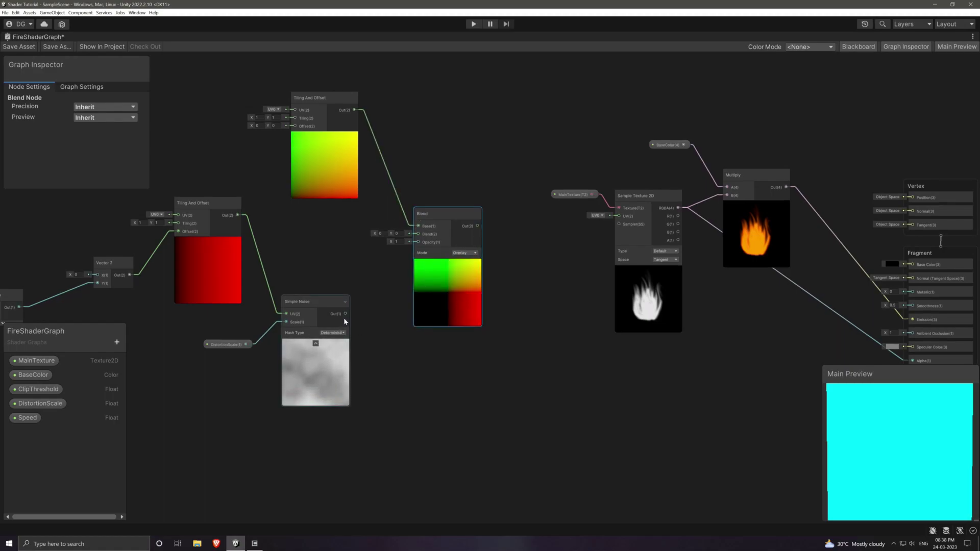
{"action": "left_click_drag", "start_coordinate": [345, 314], "coordinate": [419, 234]}
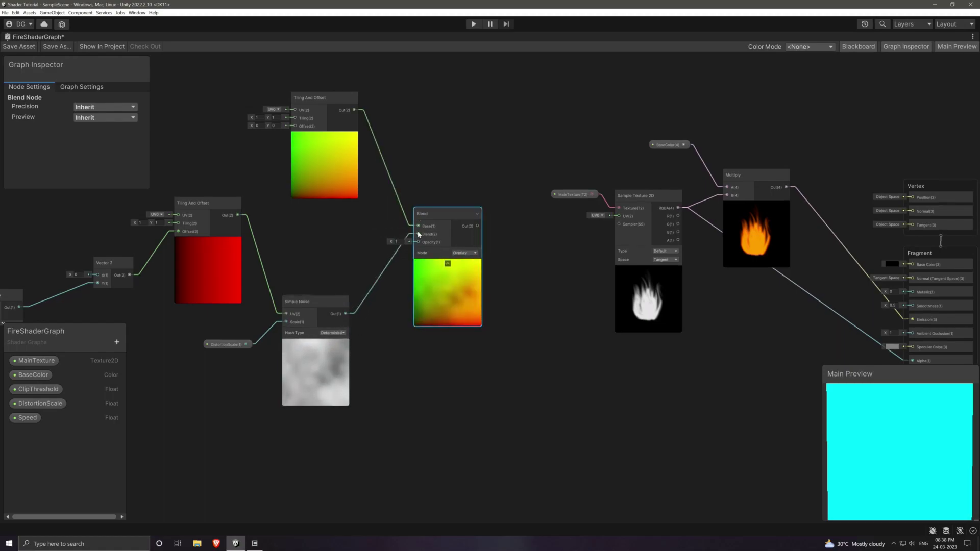
Step: Keep Overlay mode, wire Blend Out into Sample Texture 2D UV and lower Opacity below 1
{"action": "left_click", "coordinate": [391, 242]}
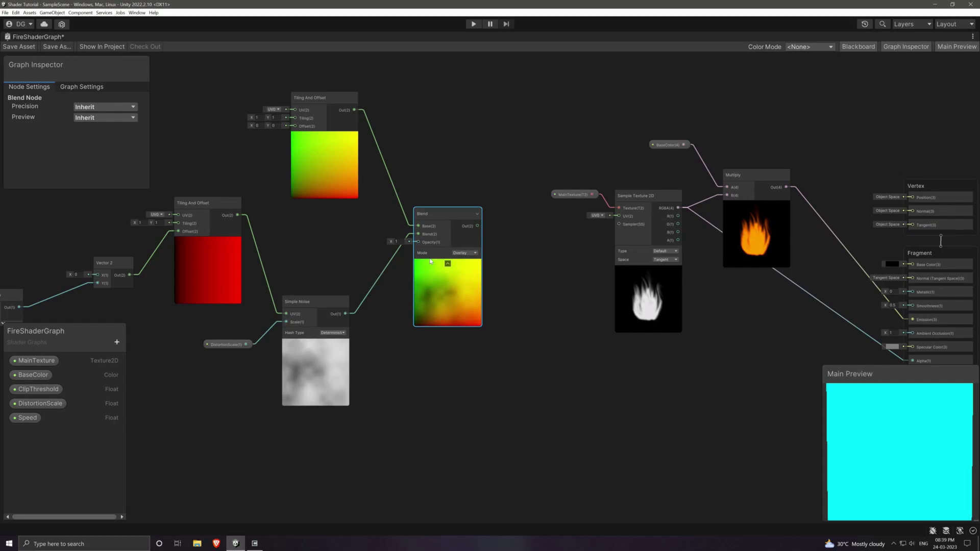
{"action": "left_click", "coordinate": [464, 252]}
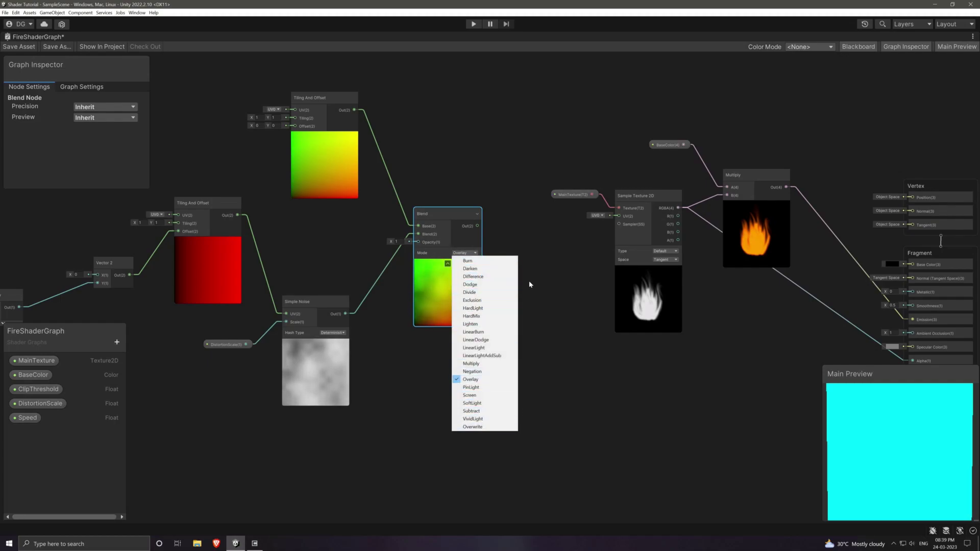
{"action": "left_click", "coordinate": [544, 312]}
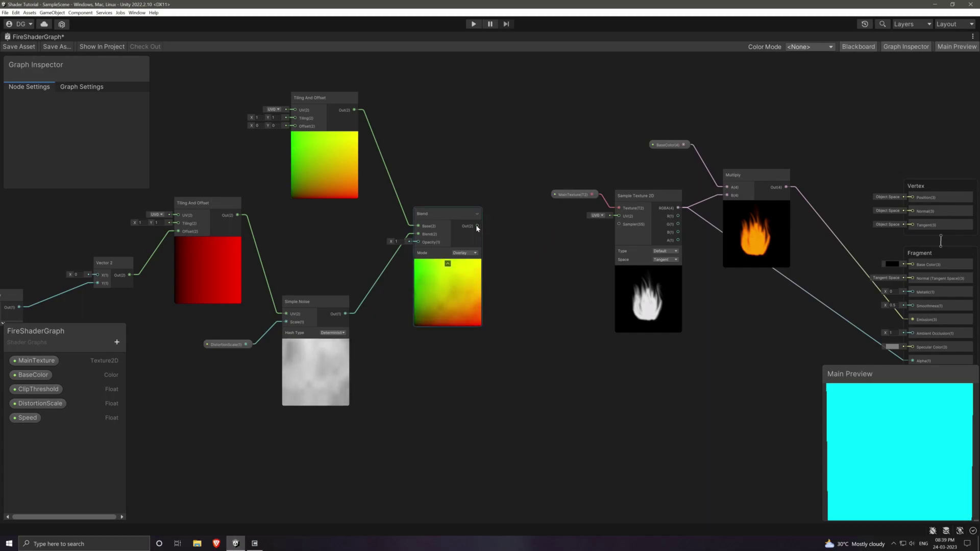
{"action": "left_click_drag", "start_coordinate": [475, 225], "coordinate": [620, 216]}
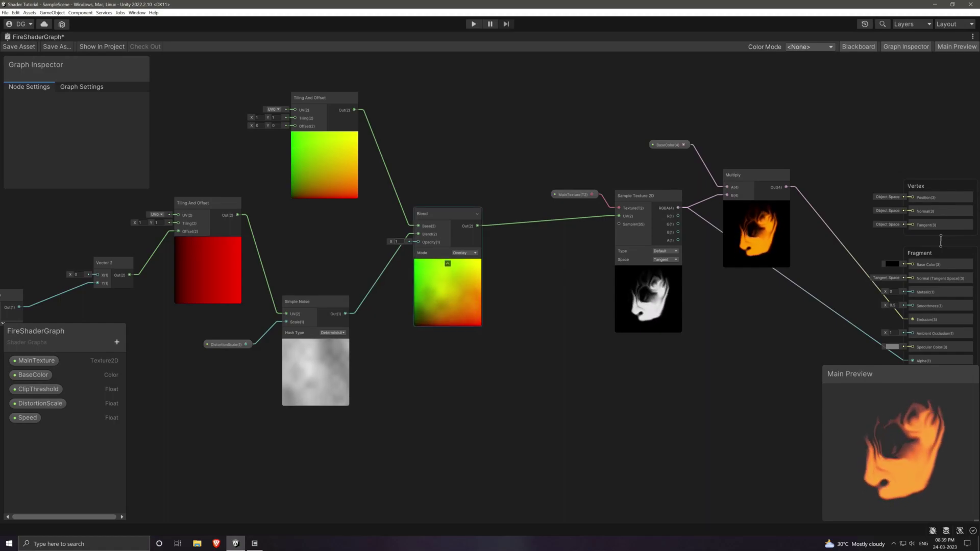
{"action": "left_click_drag", "start_coordinate": [394, 241], "coordinate": [372, 207]}
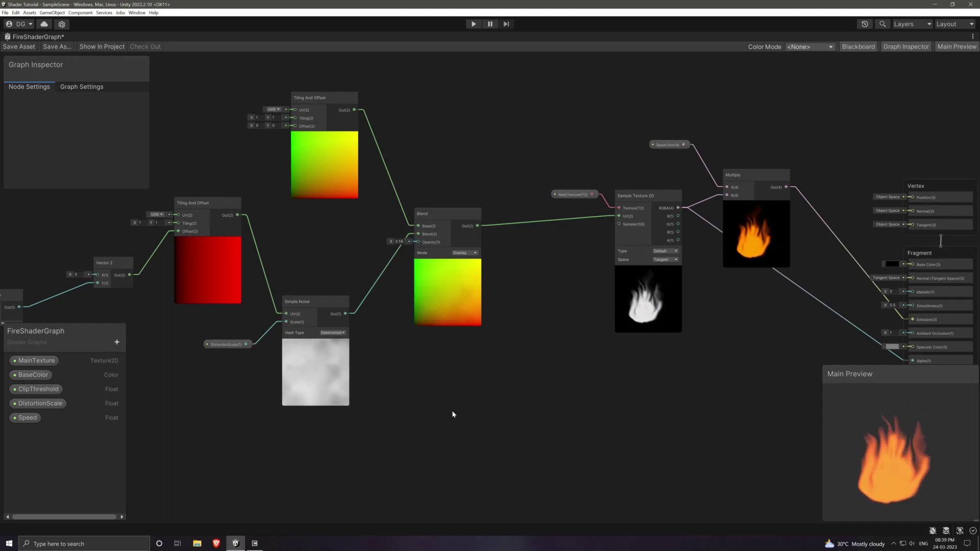
{"action": "scroll", "coordinate": [445, 436], "scroll_direction": "down", "scroll_amount": 2}
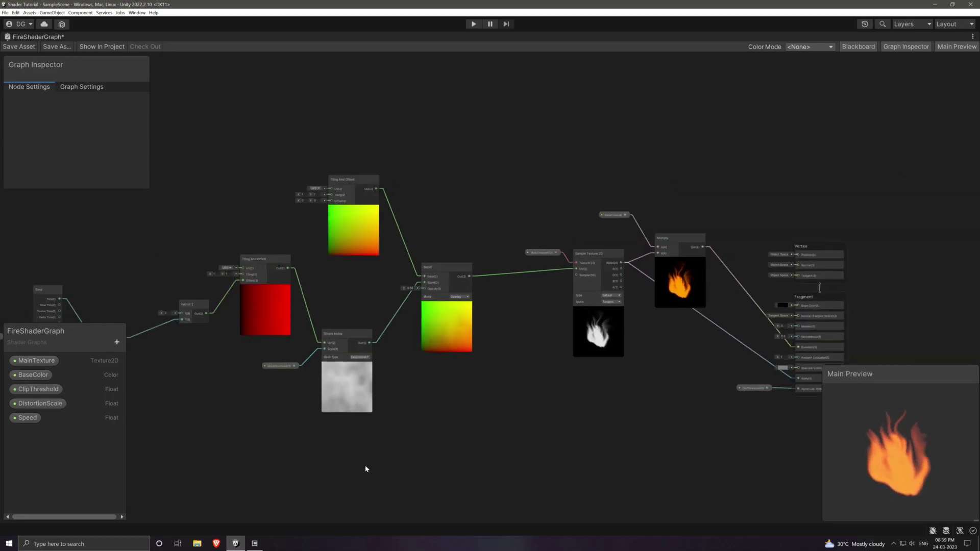
Step: Drag from Sine Time to empty canvas and add a Remap node wired to it
{"action": "mouse_move", "coordinate": [363, 466]}
{"action": "middle_mouse_down"}
{"action": "mouse_move", "coordinate": [384, 386]}
{"action": "mouse_move", "coordinate": [529, 372]}
{"action": "middle_mouse_up"}
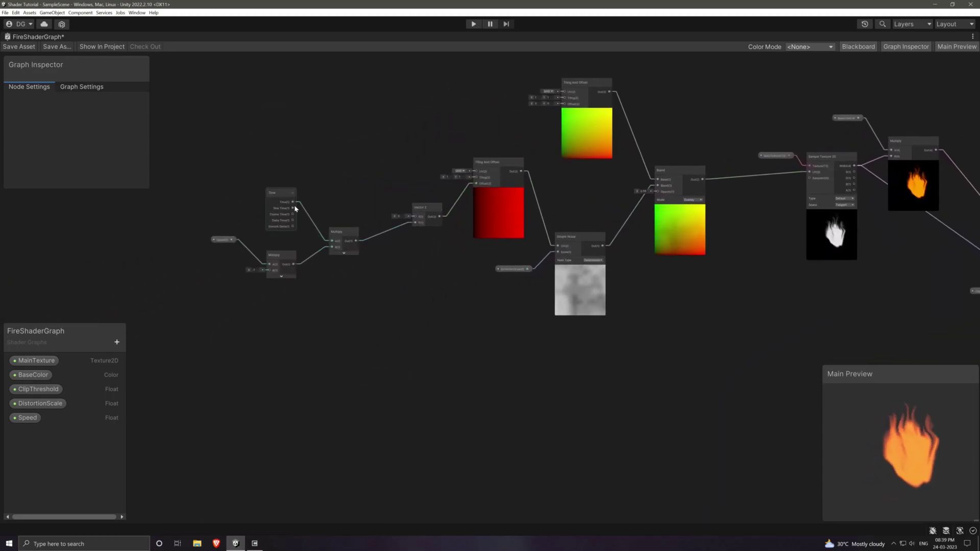
{"action": "left_click_drag", "start_coordinate": [293, 208], "coordinate": [386, 368]}
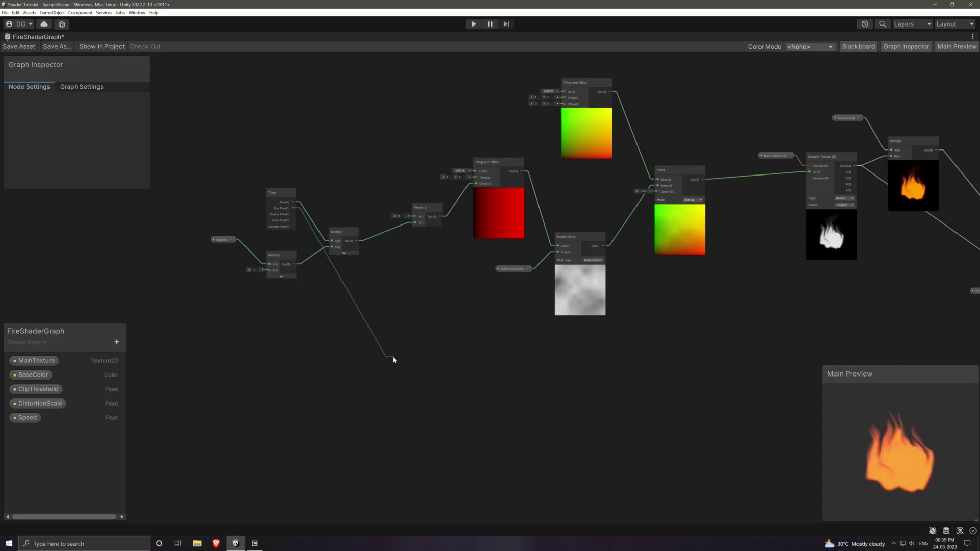
{"action": "left_click_drag", "start_coordinate": [392, 360], "coordinate": [361, 348]}
{"action": "type", "text": "rem"}
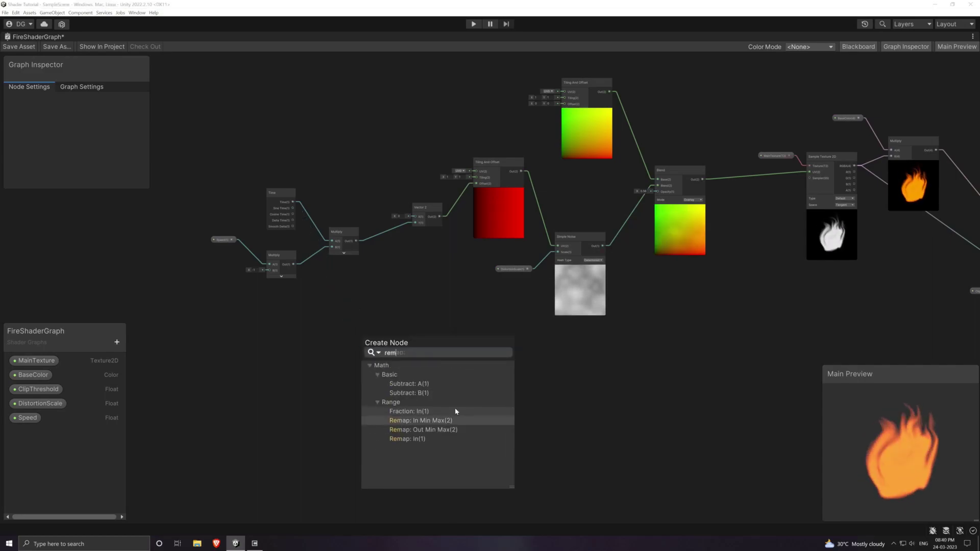
{"action": "key", "text": "Down"}
{"action": "key", "text": "Down"}
{"action": "key", "text": "Return"}
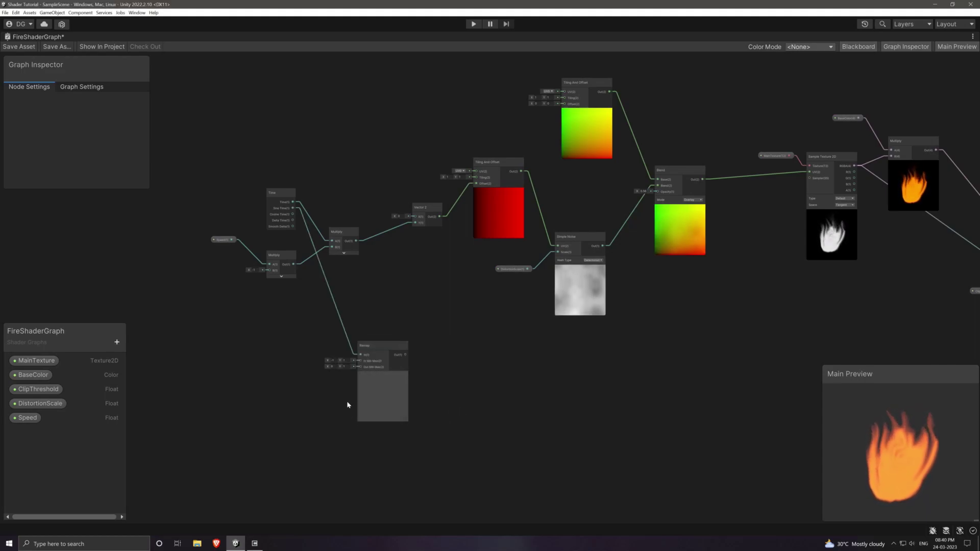
{"action": "scroll", "coordinate": [352, 385], "scroll_direction": "up", "scroll_amount": 3}
{"action": "scroll", "coordinate": [353, 386], "scroll_direction": "up", "scroll_amount": 2}
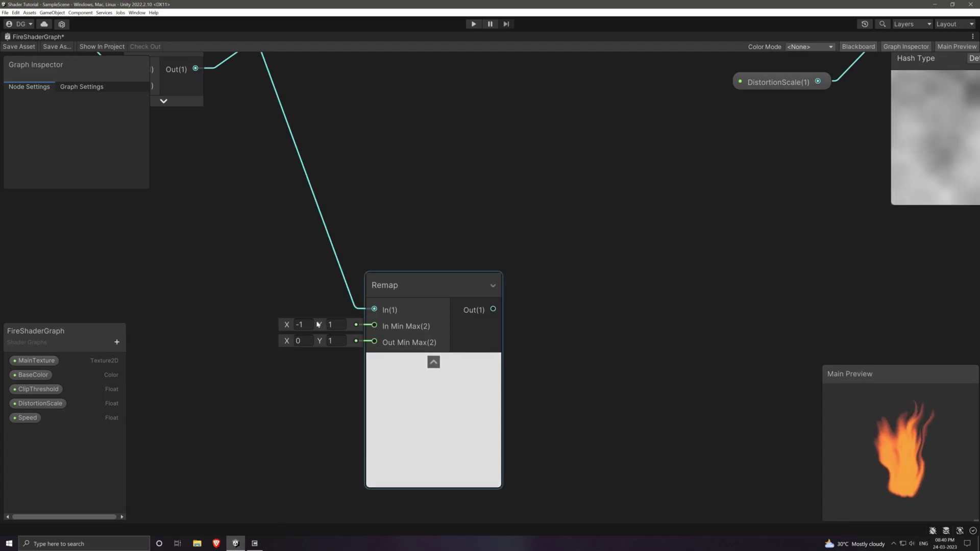
Step: Set the Remap input range to -1,1 and output range to 0.4,0.8
{"action": "left_click", "coordinate": [301, 325]}
{"action": "left_click", "coordinate": [342, 327]}
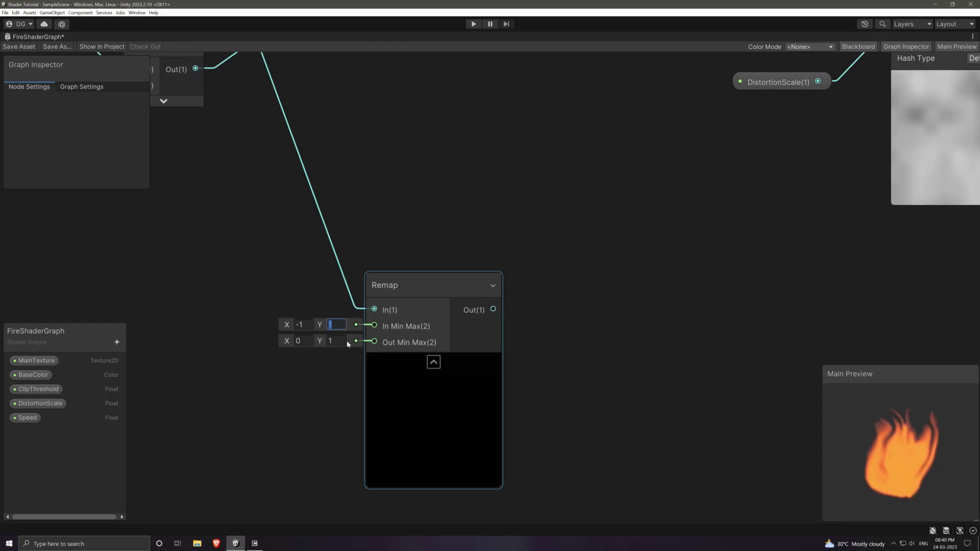
{"action": "left_click", "coordinate": [303, 342]}
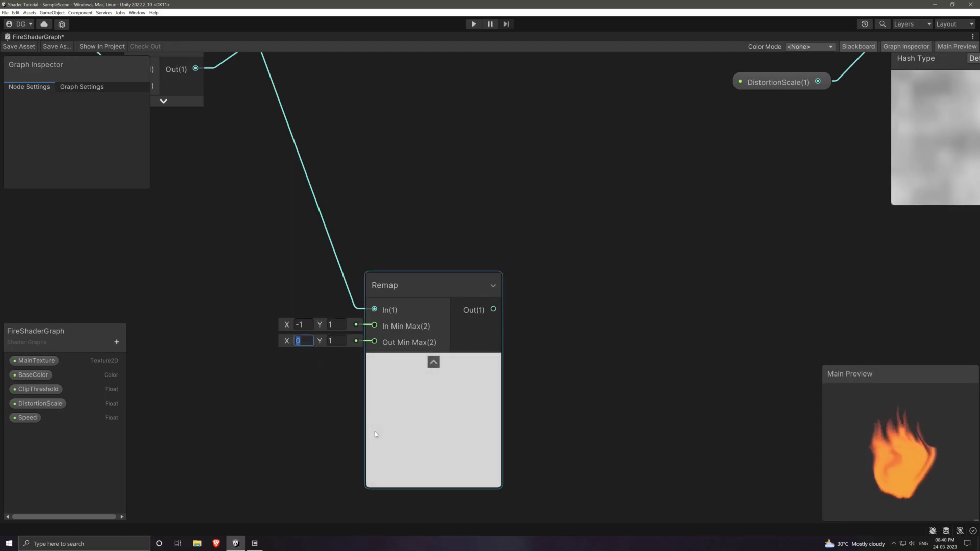
{"action": "type", "text": ".04"}
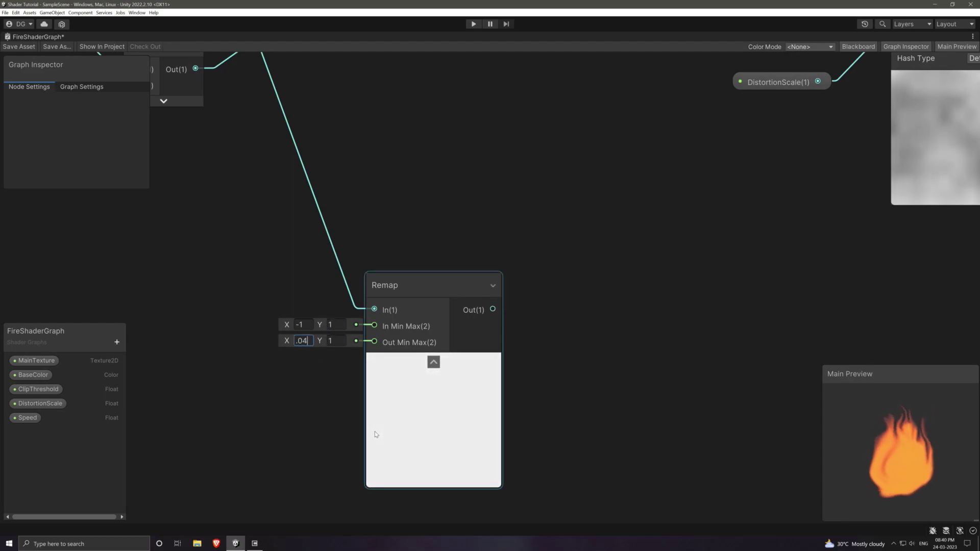
{"action": "key", "text": "Tab"}
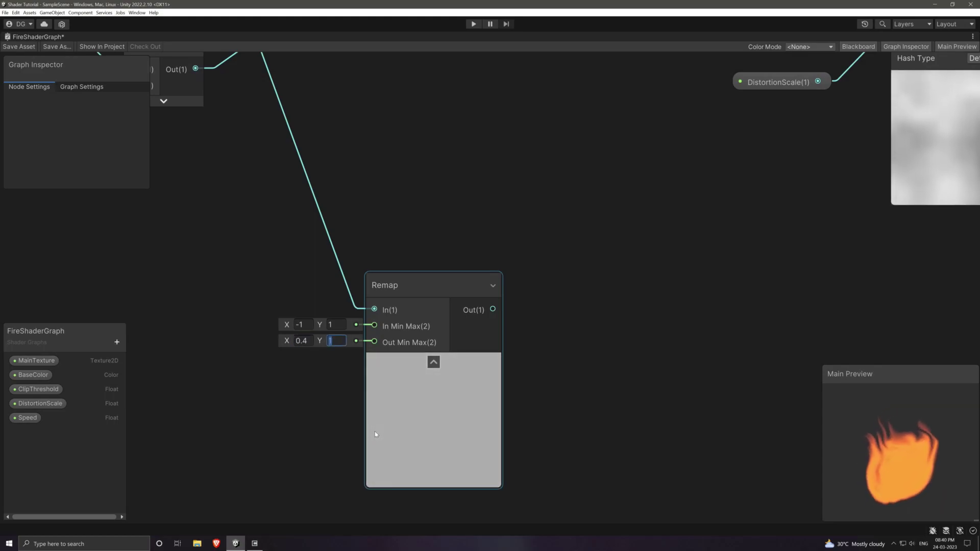
{"action": "type", "text": "0.08"}
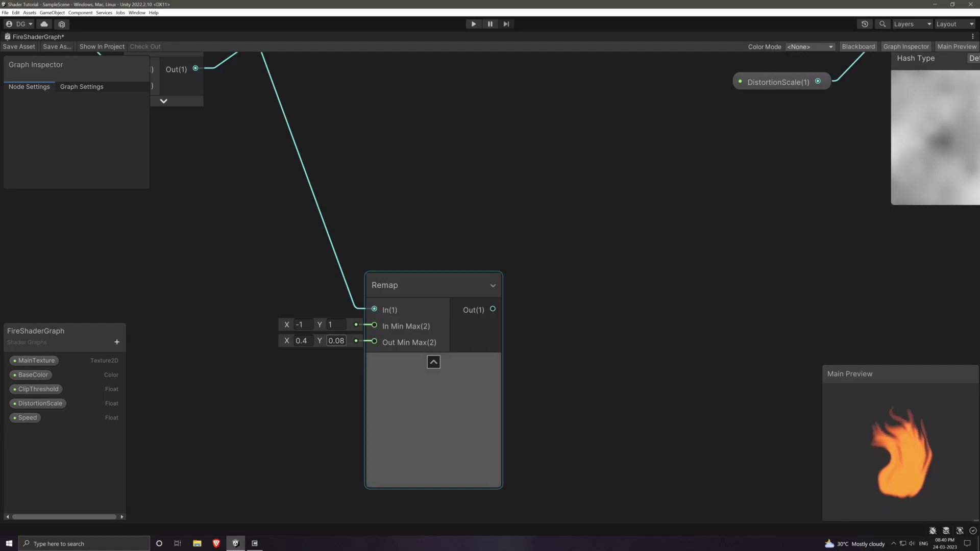
{"action": "left_click", "coordinate": [336, 341]}
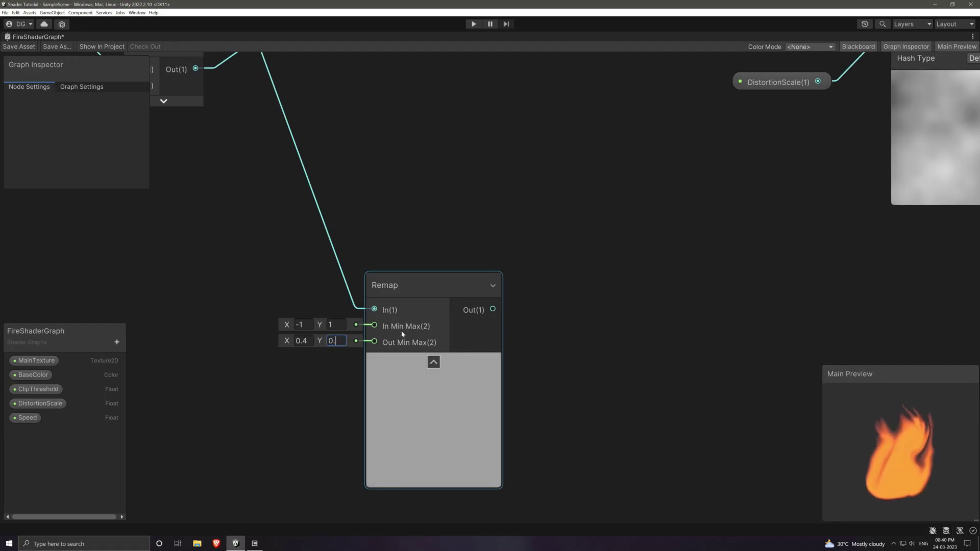
{"action": "type", "text": "8"}
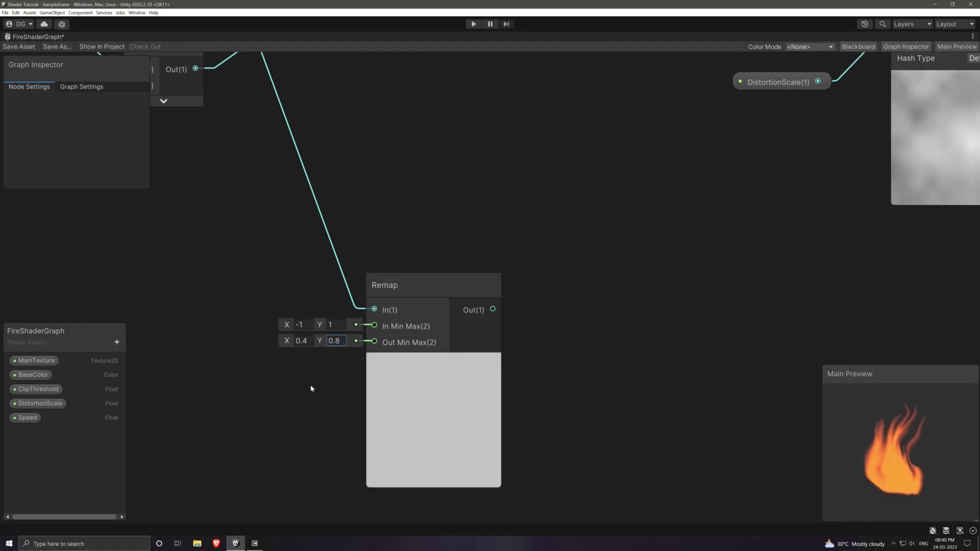
{"action": "scroll", "coordinate": [368, 377], "scroll_direction": "down", "scroll_amount": 2}
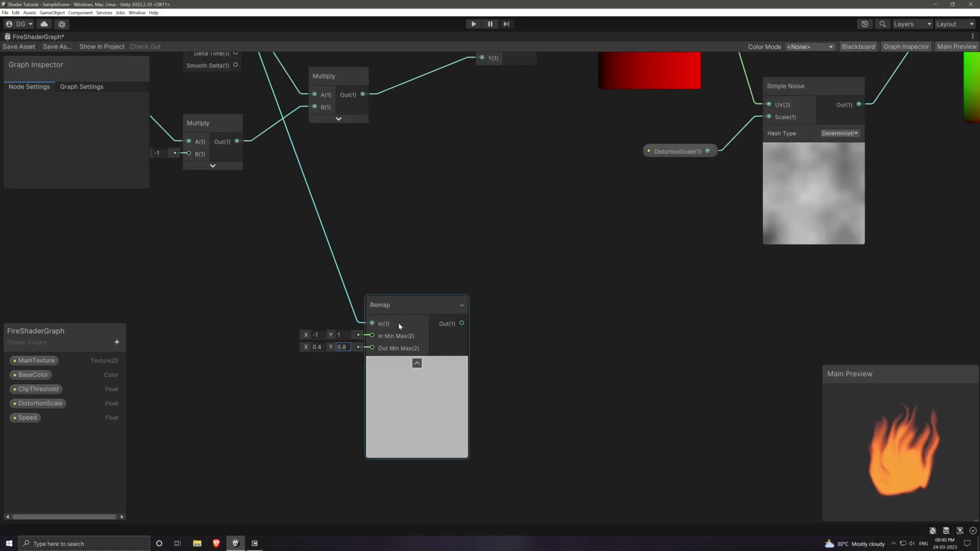
{"action": "scroll", "coordinate": [459, 322], "scroll_direction": "down", "scroll_amount": 1}
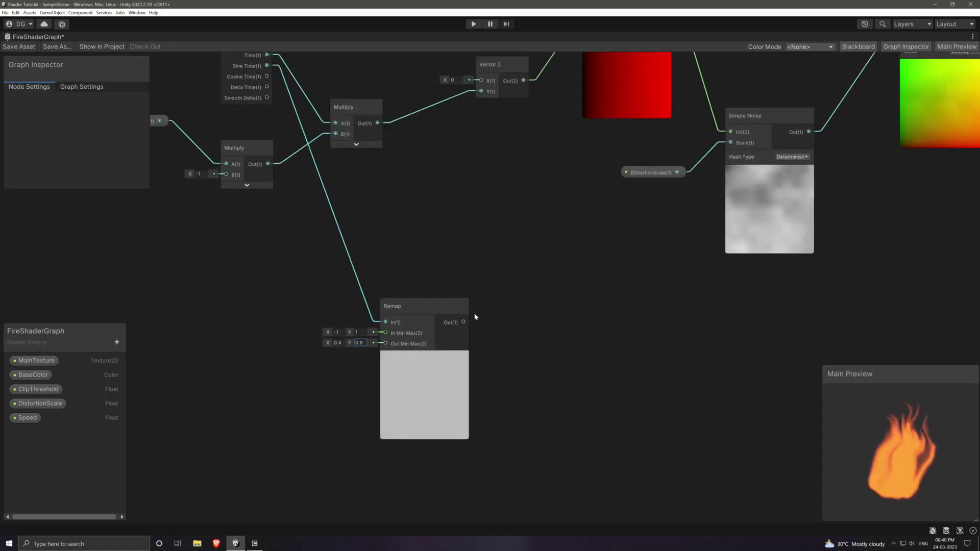
{"action": "scroll", "coordinate": [548, 330], "scroll_direction": "down", "scroll_amount": 1}
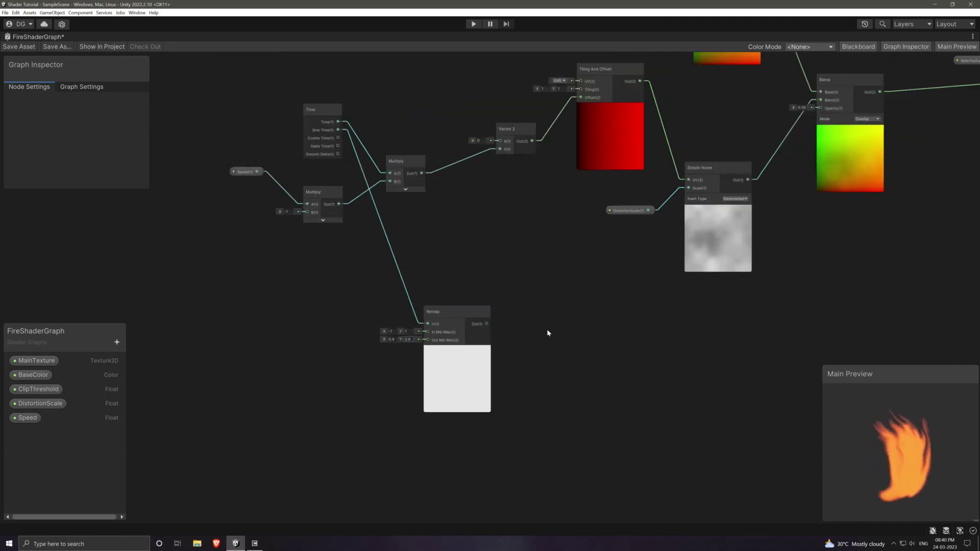
{"action": "scroll", "coordinate": [537, 335], "scroll_direction": "down", "scroll_amount": 1}
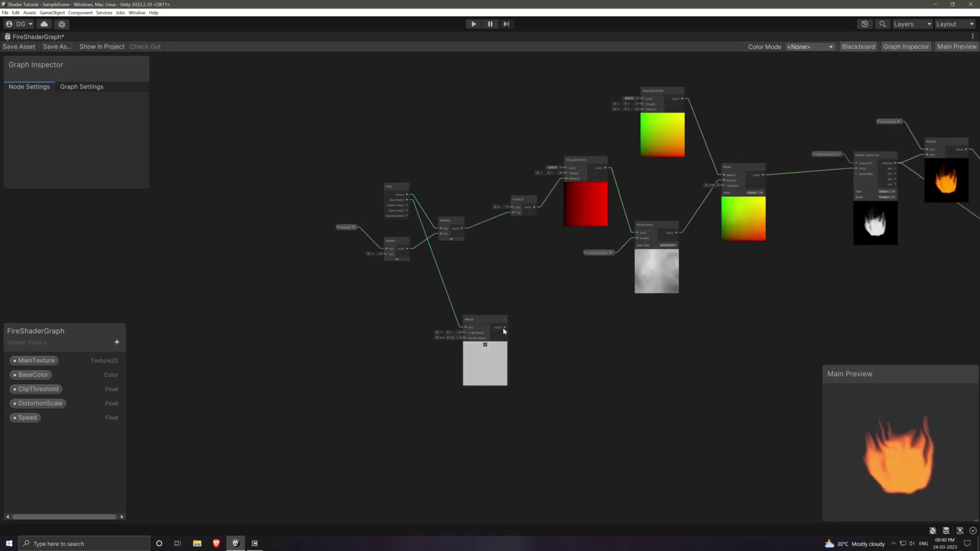
Step: Wire Remap Out into Blend Opacity, tidy the graph, save it and restore the docked layout
{"action": "left_click_drag", "start_coordinate": [503, 327], "coordinate": [716, 187]}
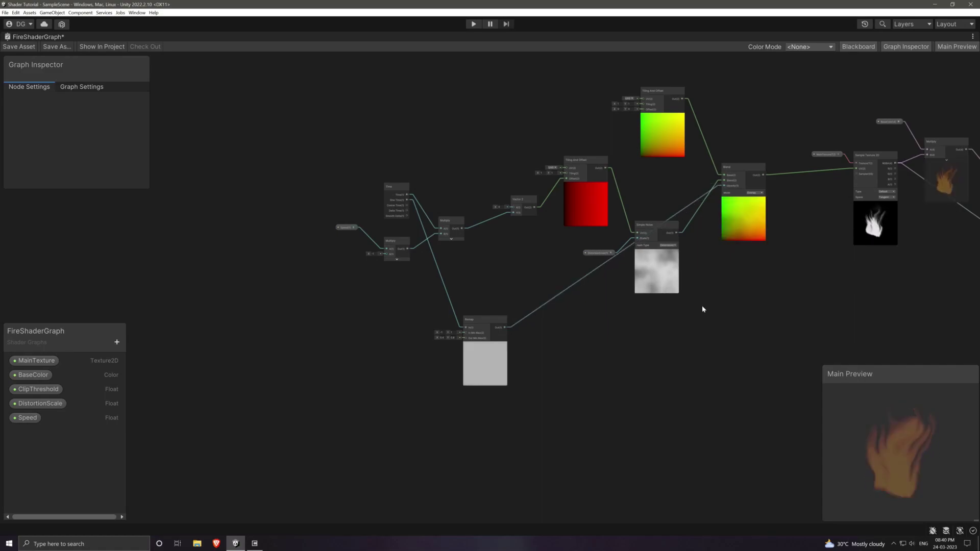
{"action": "left_click_drag", "start_coordinate": [494, 320], "coordinate": [663, 337]}
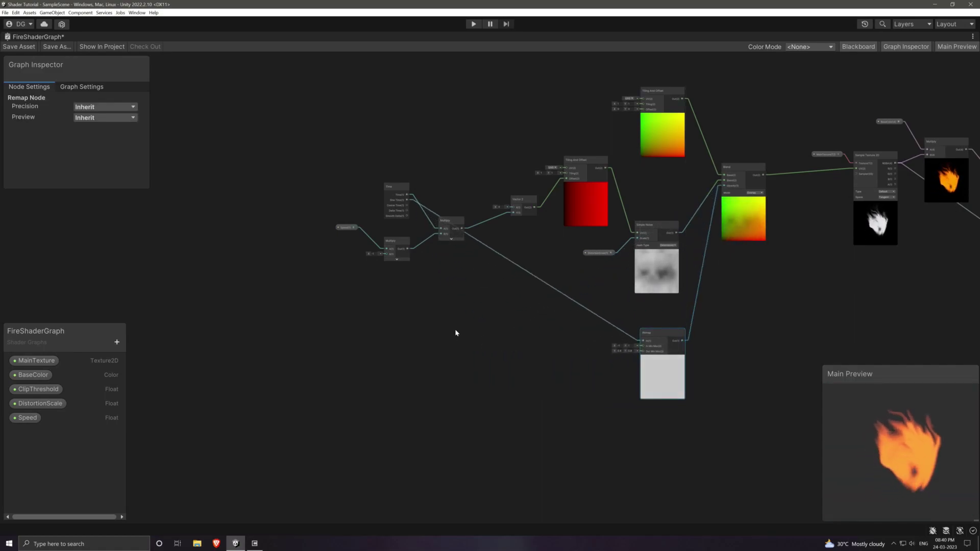
{"action": "middle_click_drag", "start_coordinate": [444, 332], "coordinate": [267, 345]}
{"action": "left_click", "coordinate": [537, 373]}
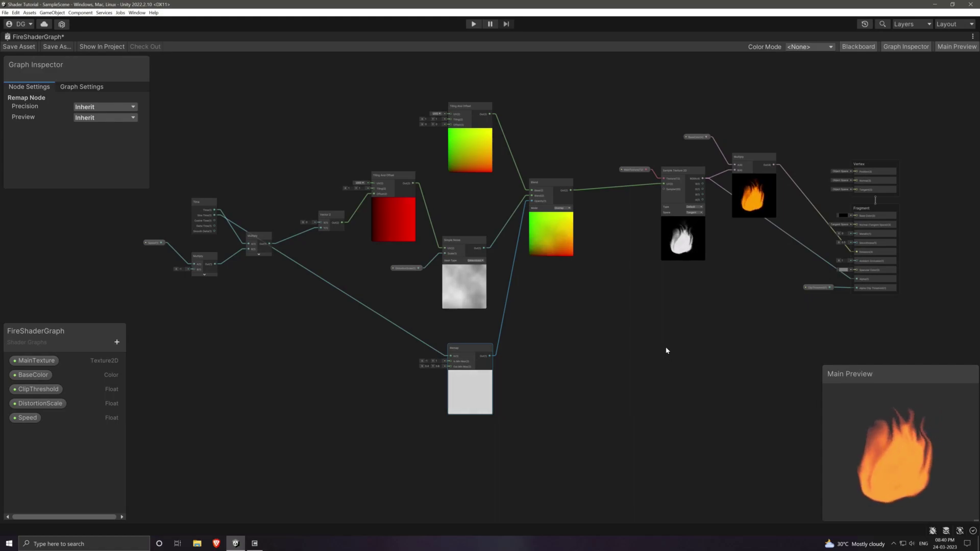
{"action": "middle_click_drag", "start_coordinate": [659, 347], "coordinate": [590, 349]}
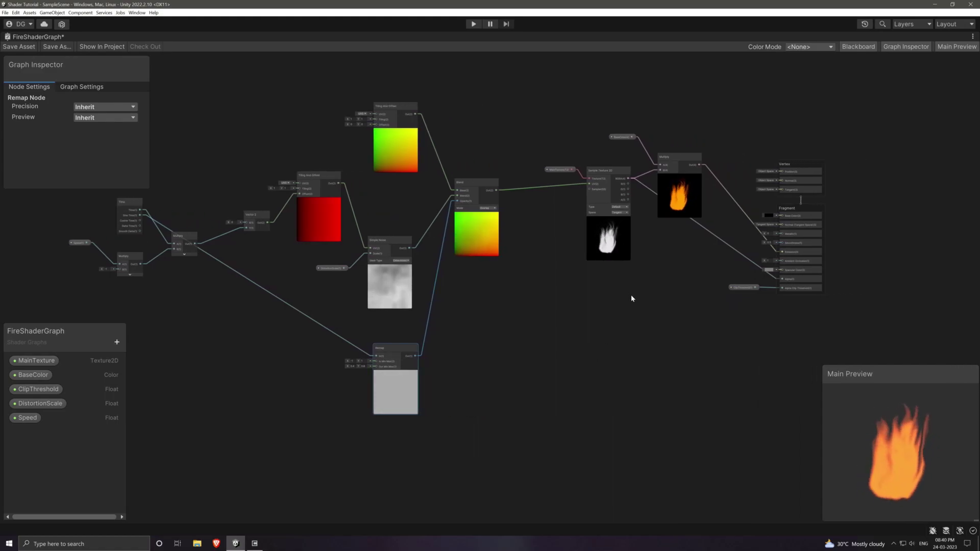
{"action": "key", "text": "a"}
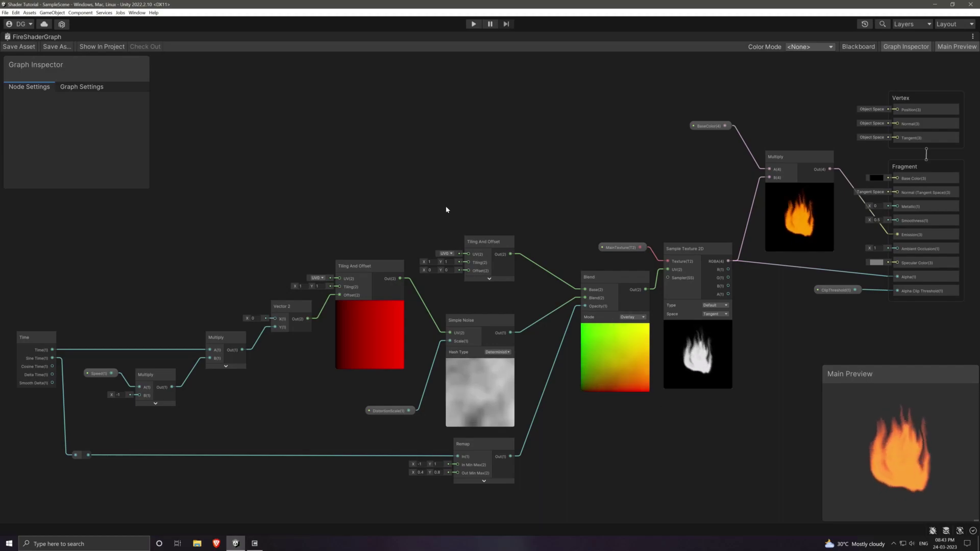
{"action": "key", "text": "shift+space"}
Step: Create a material named Fire from the FireShaderGraph asset in TutorialShaders
{"action": "left_click", "coordinate": [799, 506]}
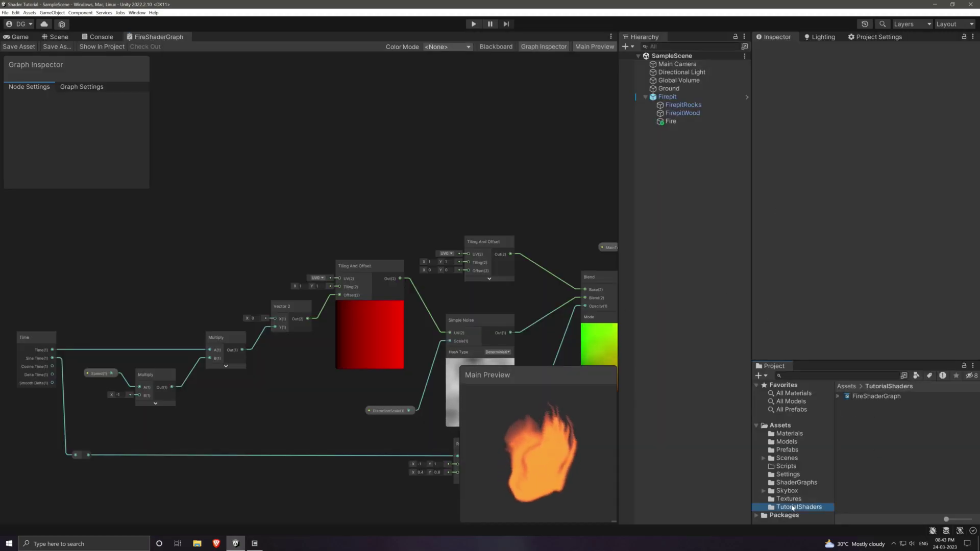
{"action": "left_click", "coordinate": [871, 397]}
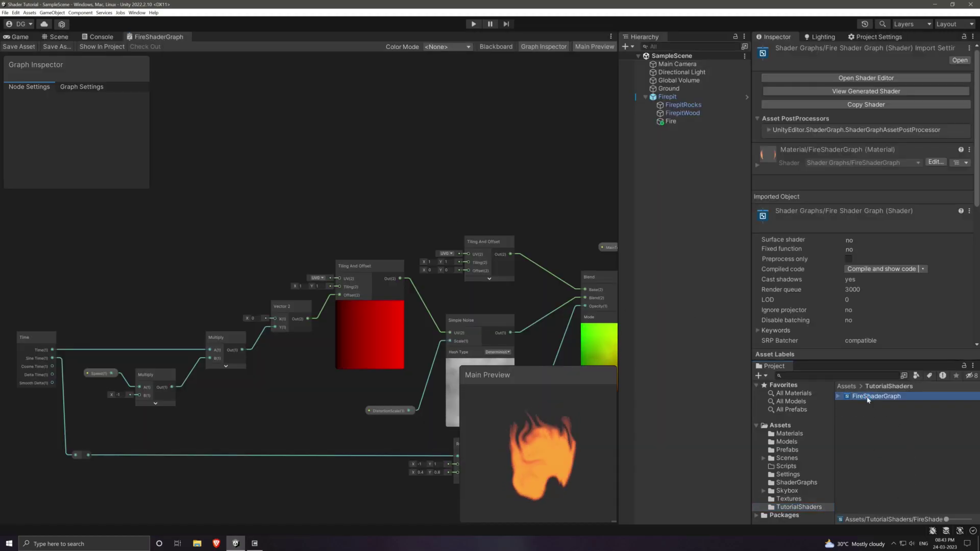
{"action": "right_click", "coordinate": [864, 397]}
{"action": "mouse_move", "coordinate": [911, 218]}
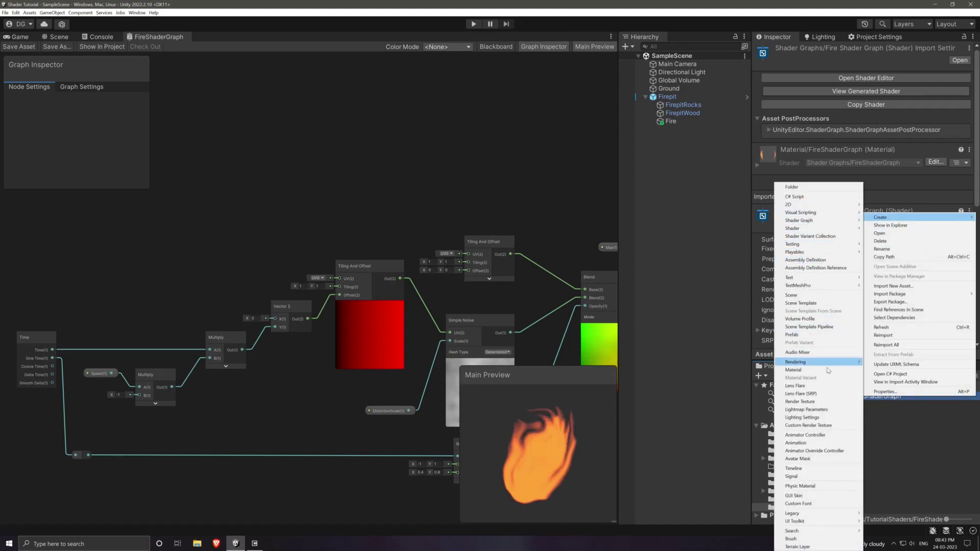
{"action": "left_click", "coordinate": [821, 370]}
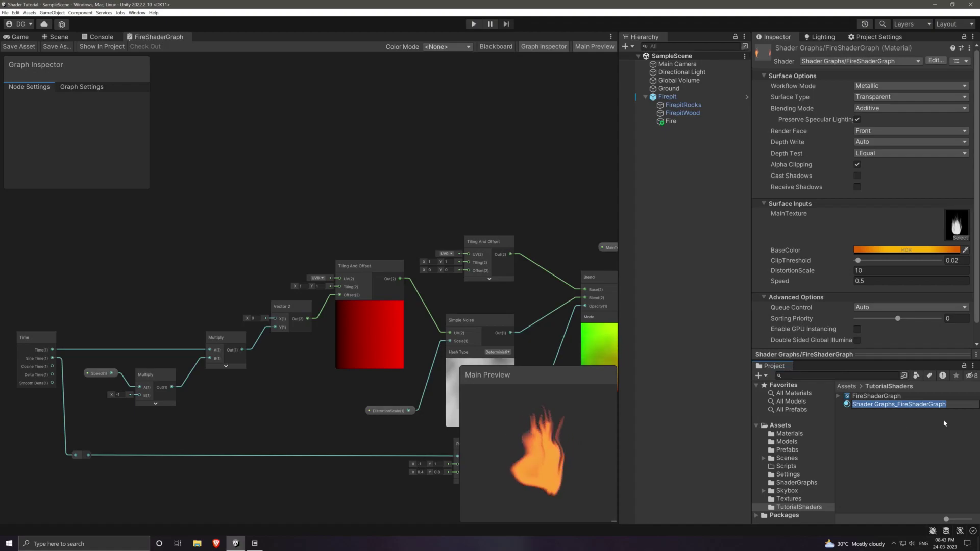
{"action": "type", "text": "Fire"}
{"action": "key", "text": "Return"}
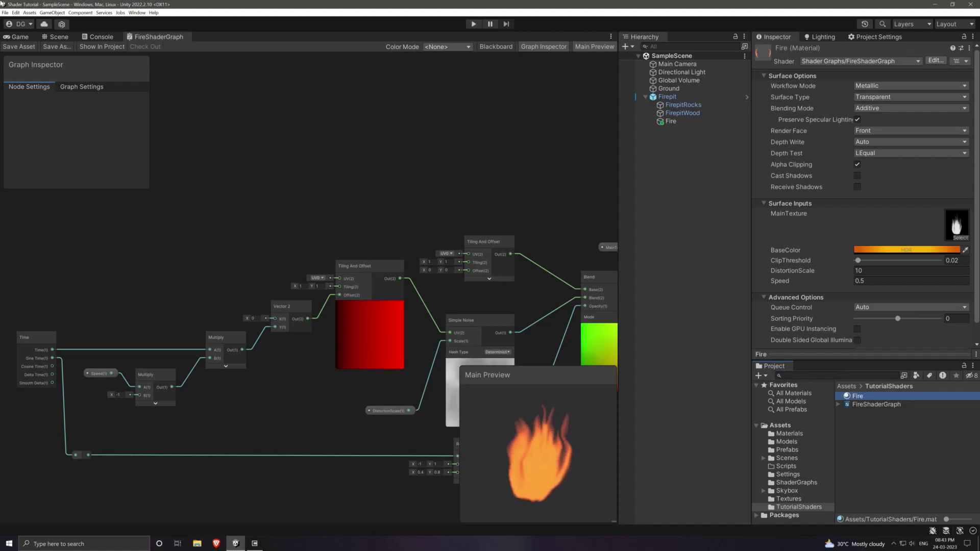
Step: Drag the Fire material onto the Fire quad in the Hierarchy and select it
{"action": "left_click", "coordinate": [55, 37]}
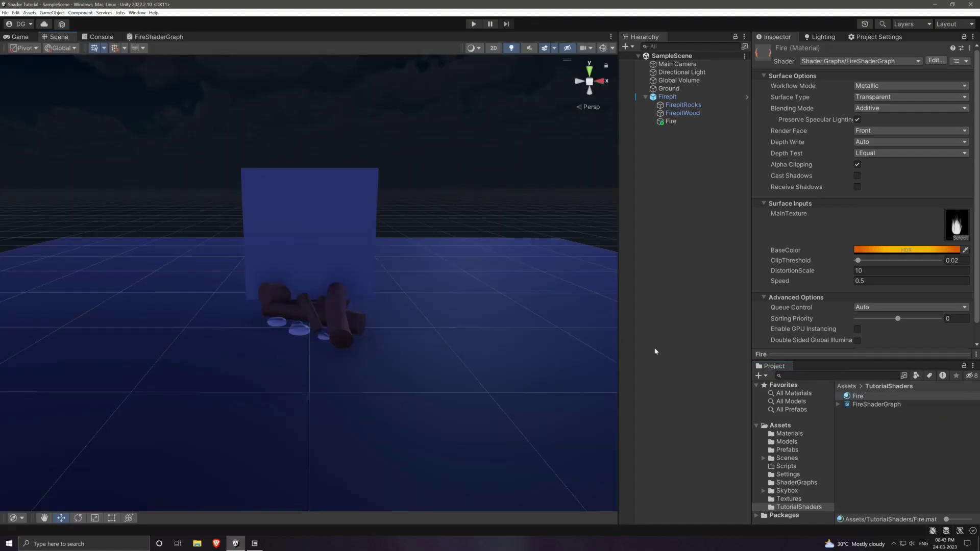
{"action": "scroll", "coordinate": [770, 274], "scroll_direction": "down", "scroll_amount": 1}
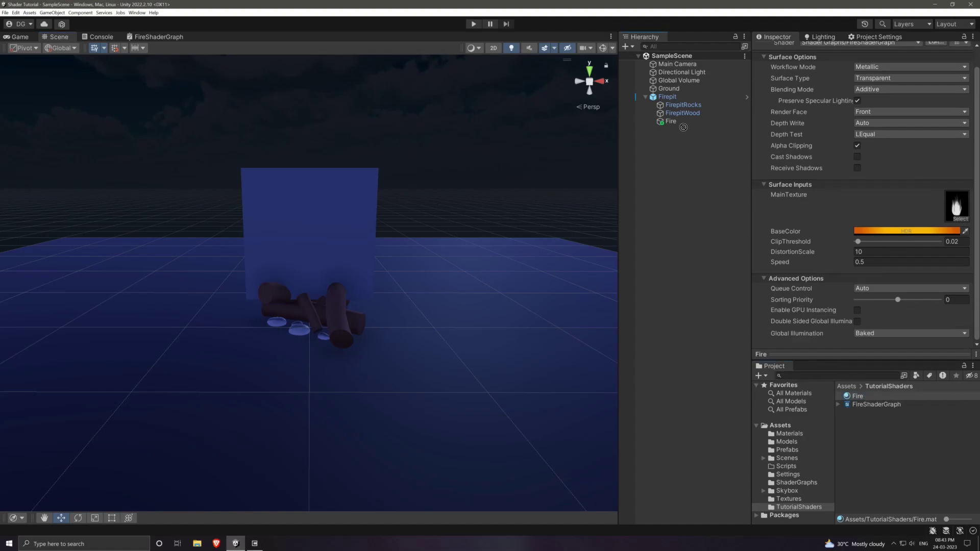
{"action": "mouse_move", "coordinate": [683, 125]}
{"action": "left_mouse_down"}
{"action": "mouse_move", "coordinate": [672, 123]}
{"action": "mouse_move", "coordinate": [681, 124]}
{"action": "left_mouse_up"}
{"action": "left_click", "coordinate": [672, 122]}
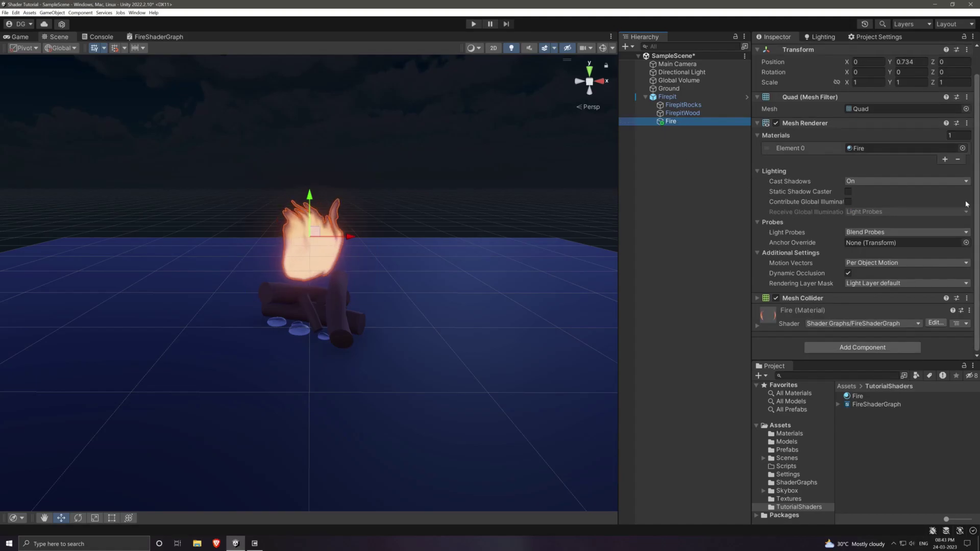
{"action": "scroll", "coordinate": [835, 230], "scroll_direction": "down", "scroll_amount": 5}
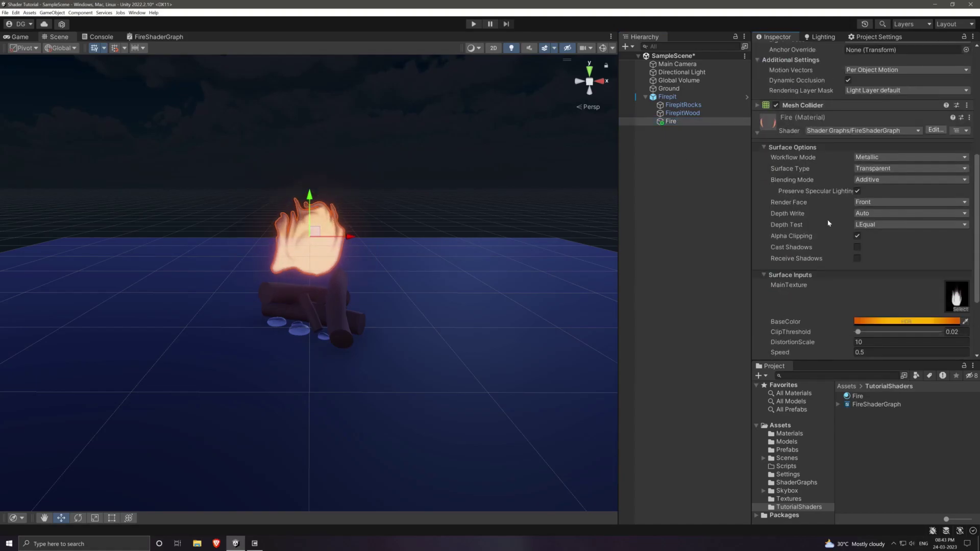
{"action": "scroll", "coordinate": [842, 260], "scroll_direction": "down", "scroll_amount": 3}
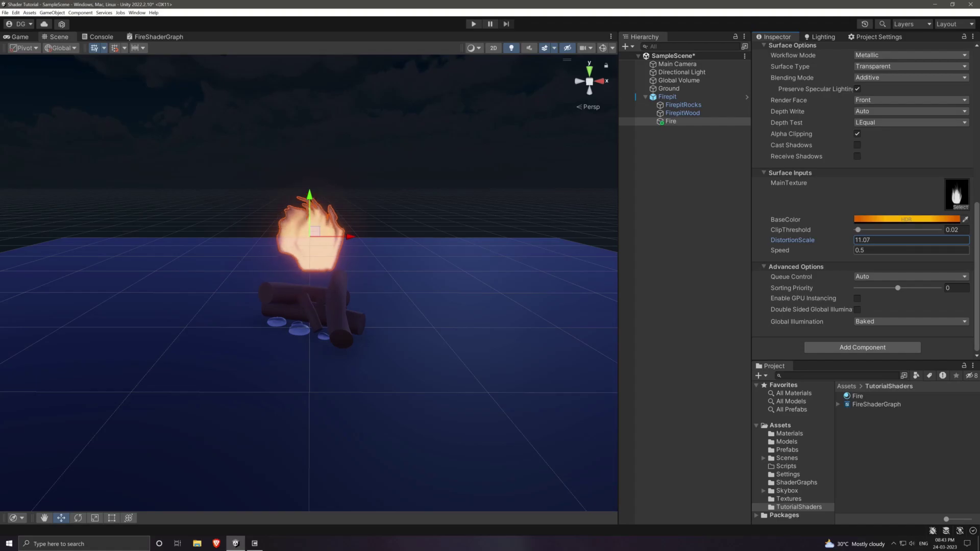
Step: Shift BaseColor towards red in the HDR picker and commit Speed 0.8
{"action": "left_click", "coordinate": [884, 220]}
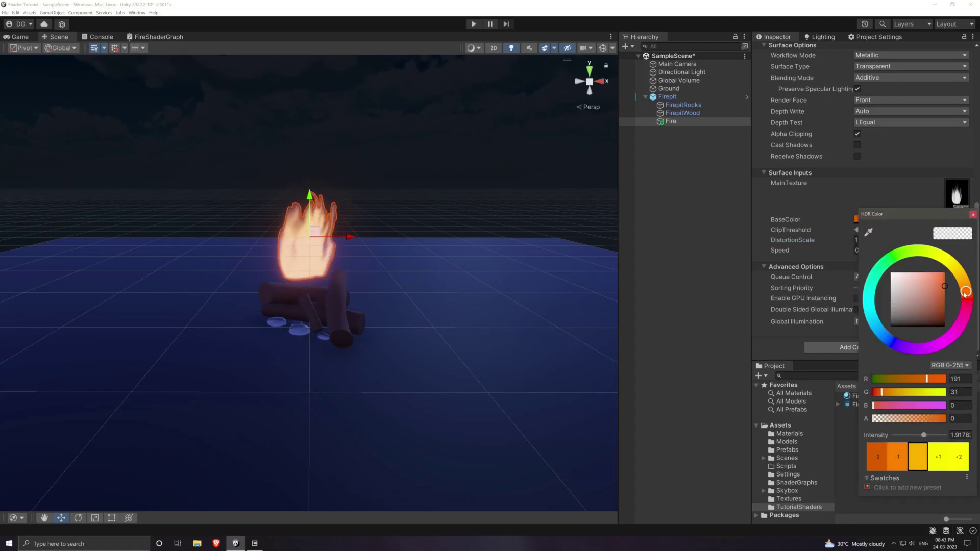
{"action": "left_click_drag", "start_coordinate": [967, 294], "coordinate": [968, 298]}
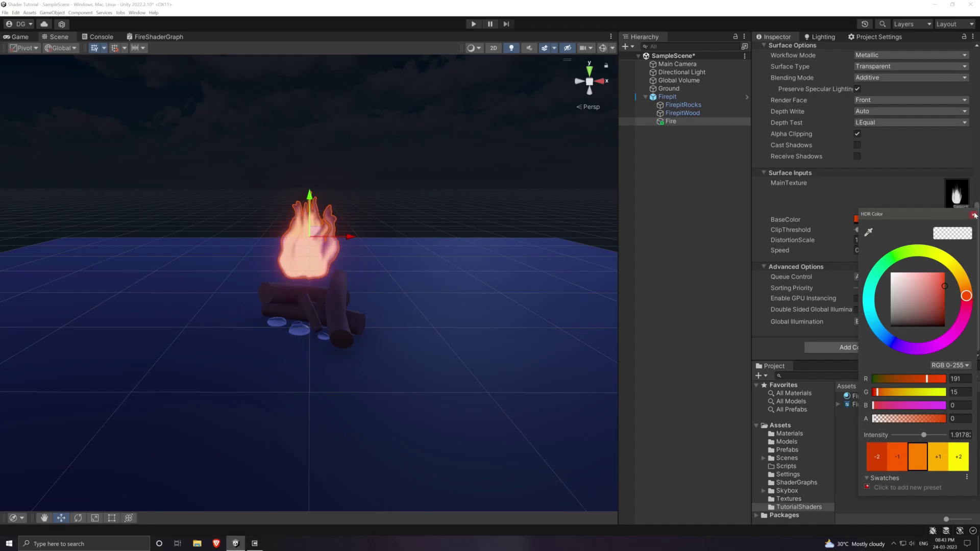
{"action": "left_click", "coordinate": [826, 304]}
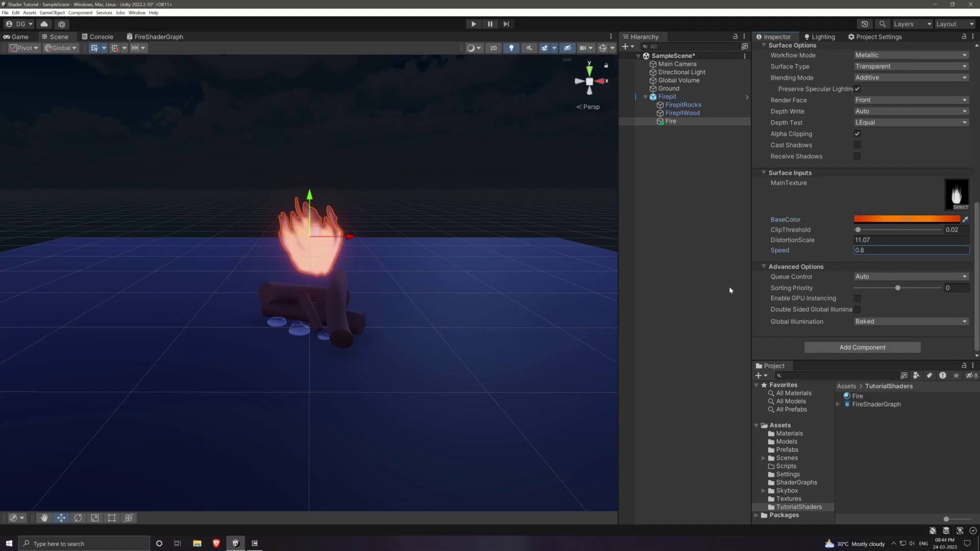
{"action": "left_click", "coordinate": [677, 121]}
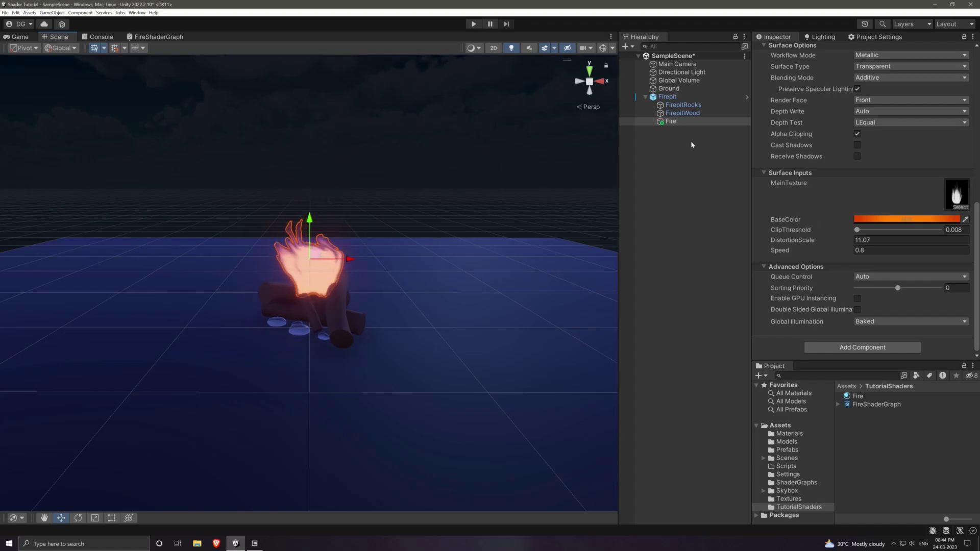
Step: Add a Point Light as a child of the Fire object
{"action": "right_click", "coordinate": [668, 121]}
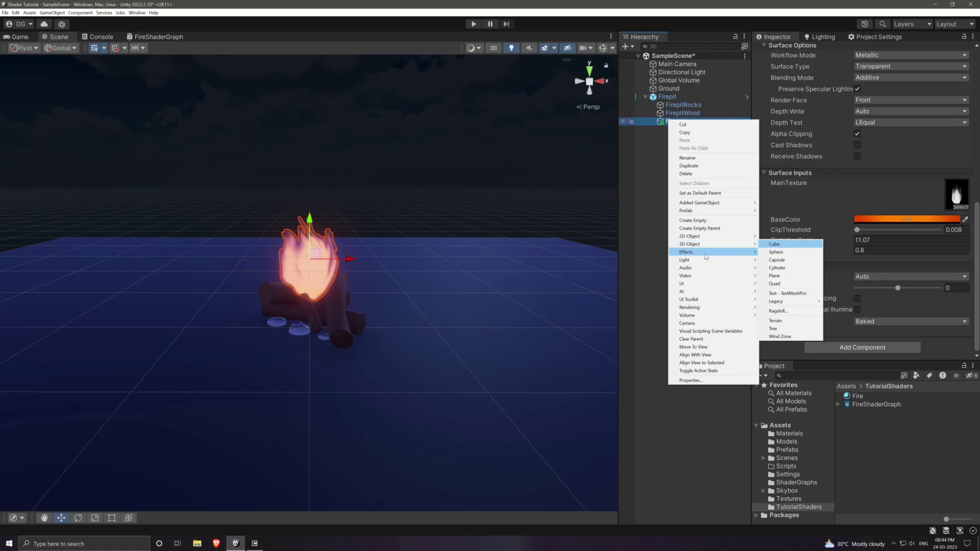
{"action": "mouse_move", "coordinate": [712, 259]}
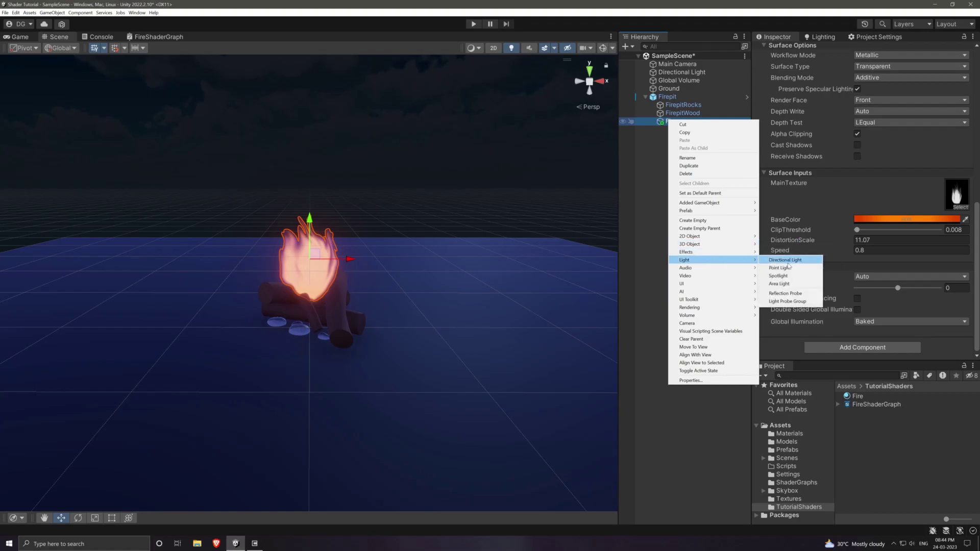
{"action": "left_click", "coordinate": [789, 268]}
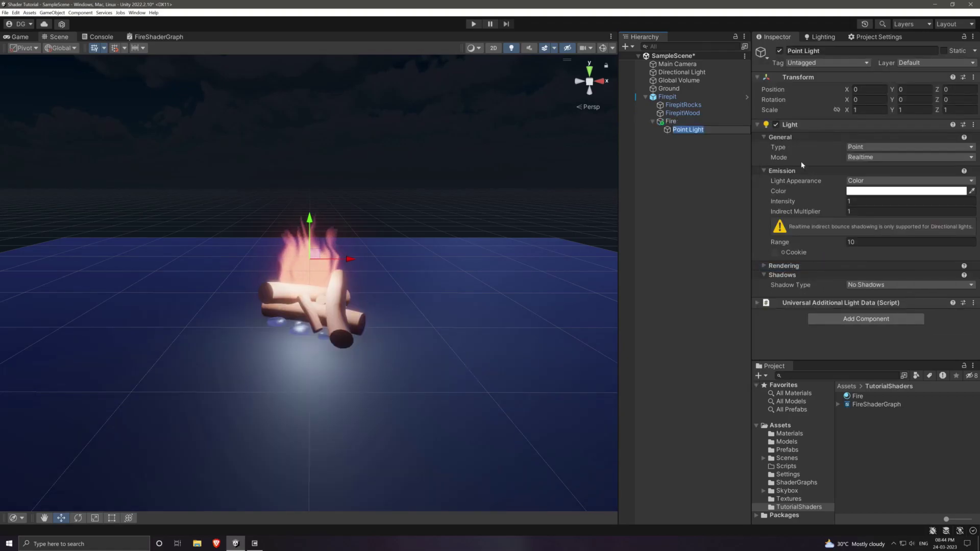
{"action": "key", "text": "Return"}
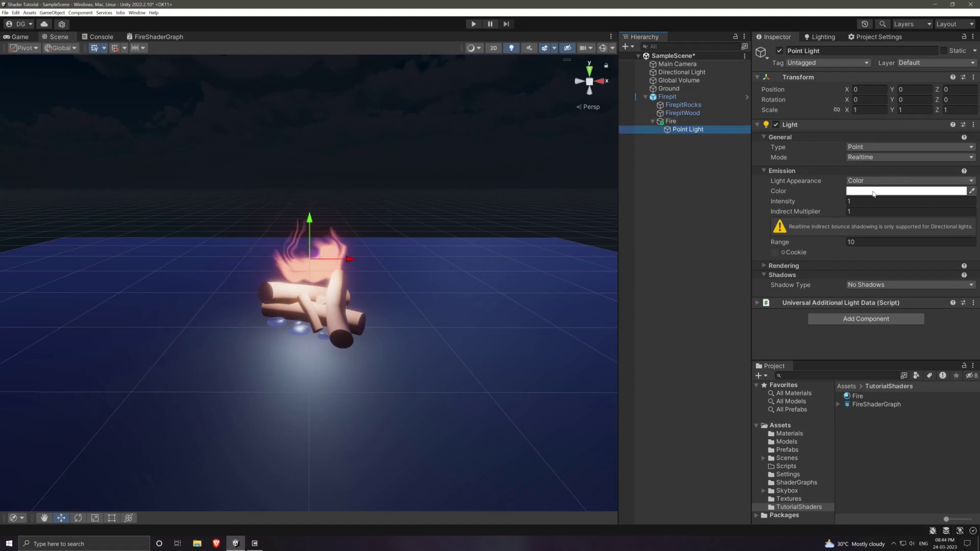
Step: Colour the light red-orange (C32A00) and lower its intensity to 0.3
{"action": "left_click", "coordinate": [873, 194]}
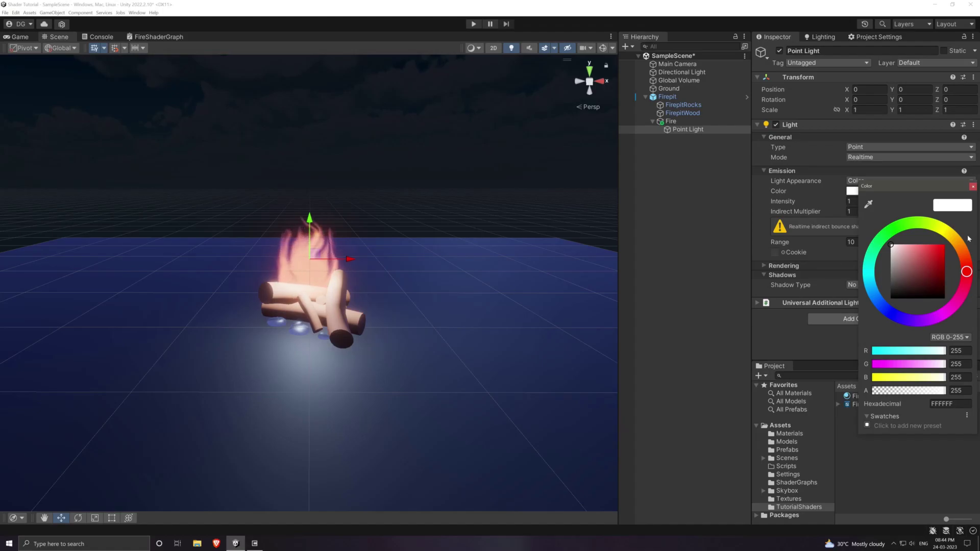
{"action": "left_click", "coordinate": [964, 259]}
{"action": "left_click_drag", "start_coordinate": [934, 265], "coordinate": [944, 259]}
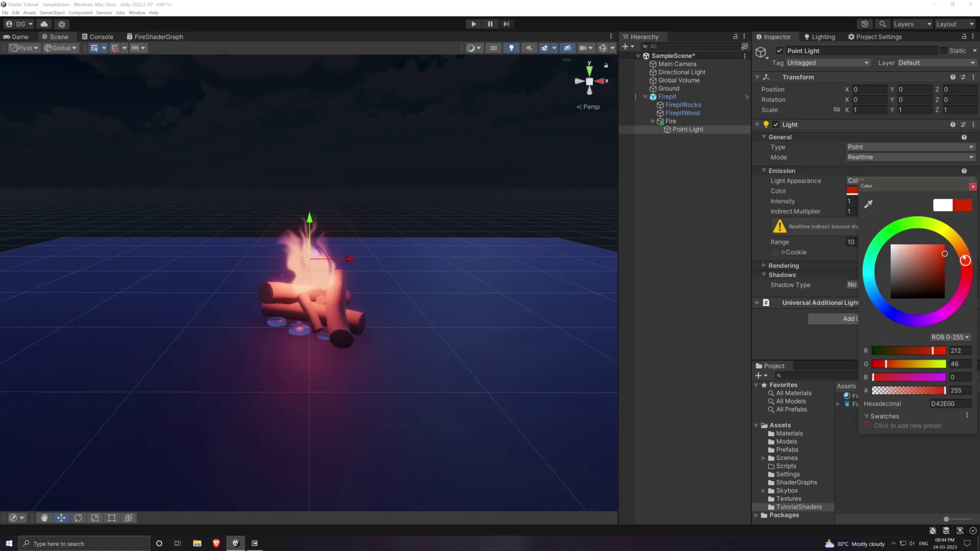
{"action": "left_click", "coordinate": [972, 188]}
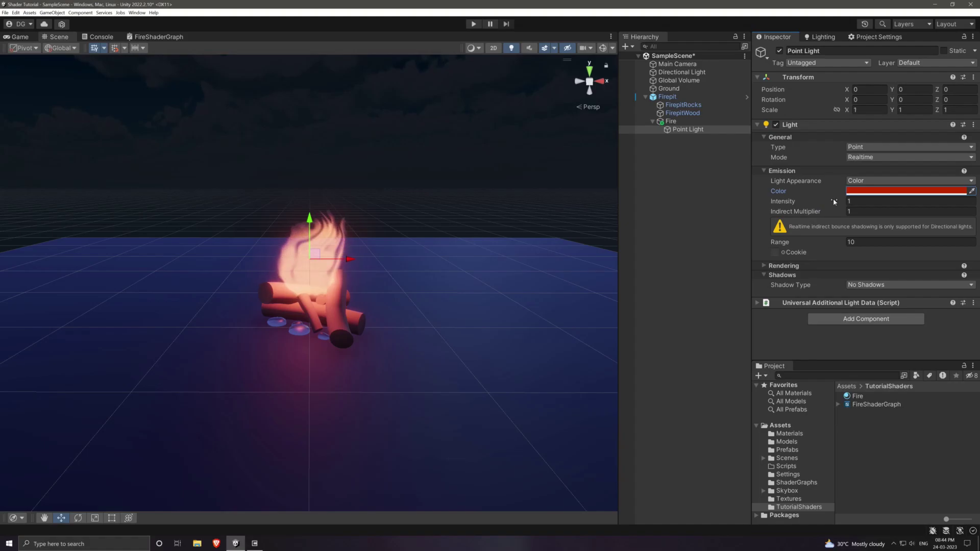
{"action": "left_click_drag", "start_coordinate": [834, 201], "coordinate": [824, 200]}
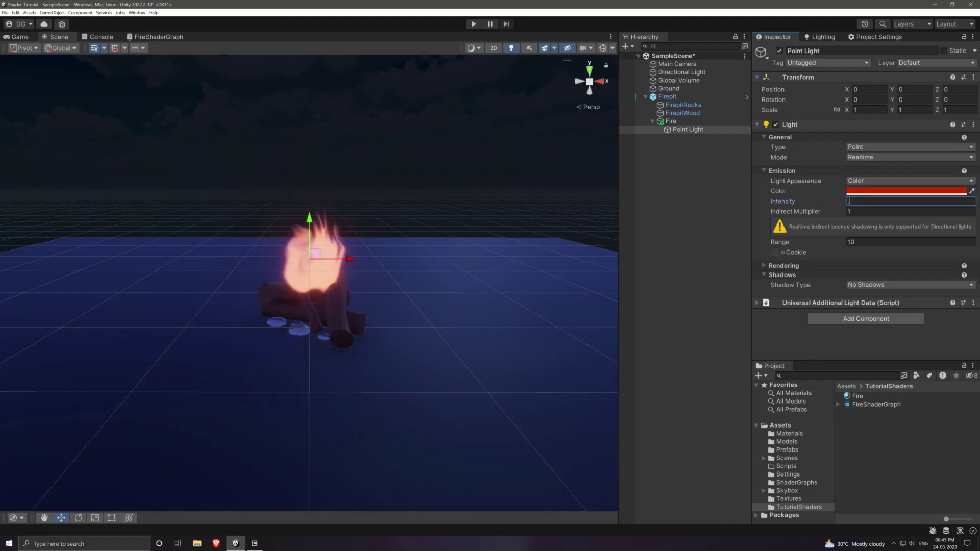
{"action": "type", "text": "0.3"}
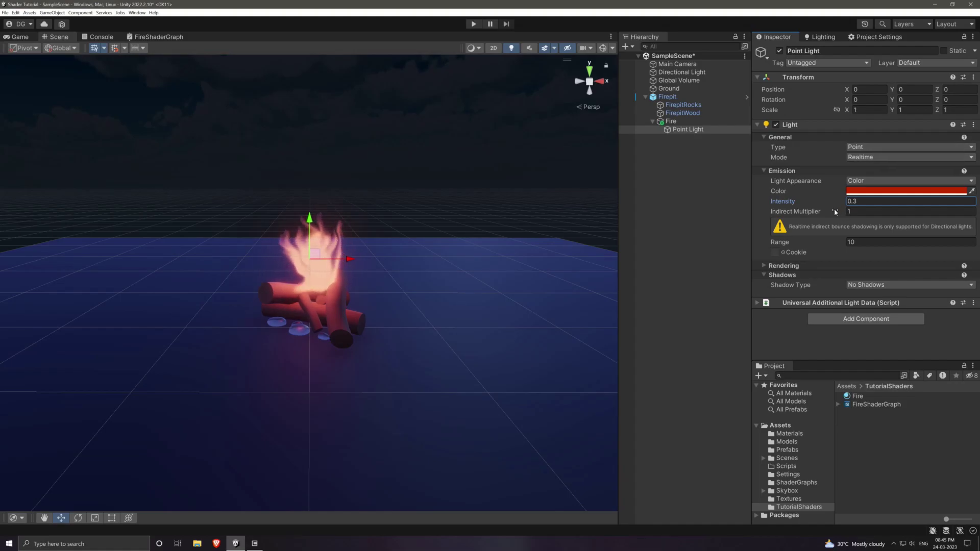
Step: Set the point light's Indirect Multiplier to 0 and its Shadow Type to Soft Shadows
{"action": "left_click_drag", "start_coordinate": [845, 216], "coordinate": [361, 248]}
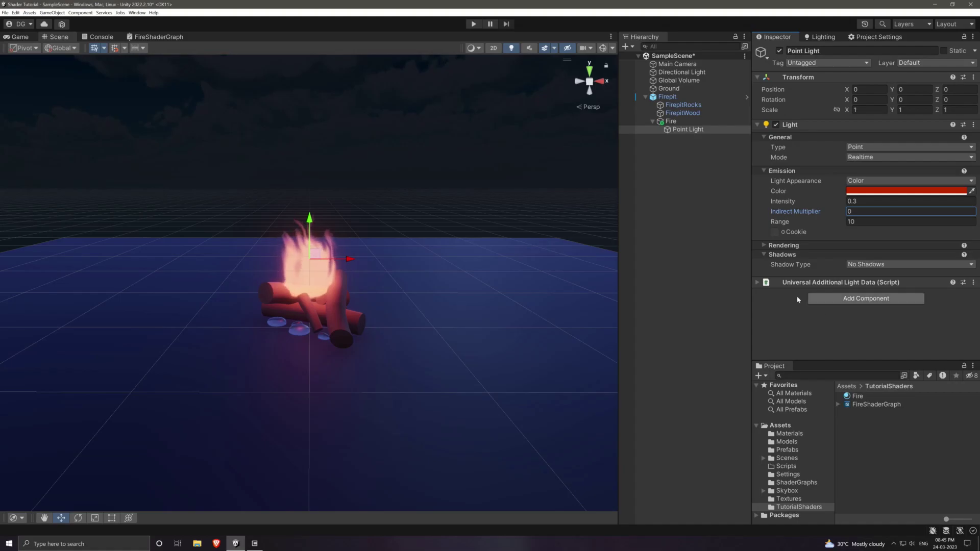
{"action": "left_click", "coordinate": [865, 265]}
{"action": "left_click", "coordinate": [865, 291]}
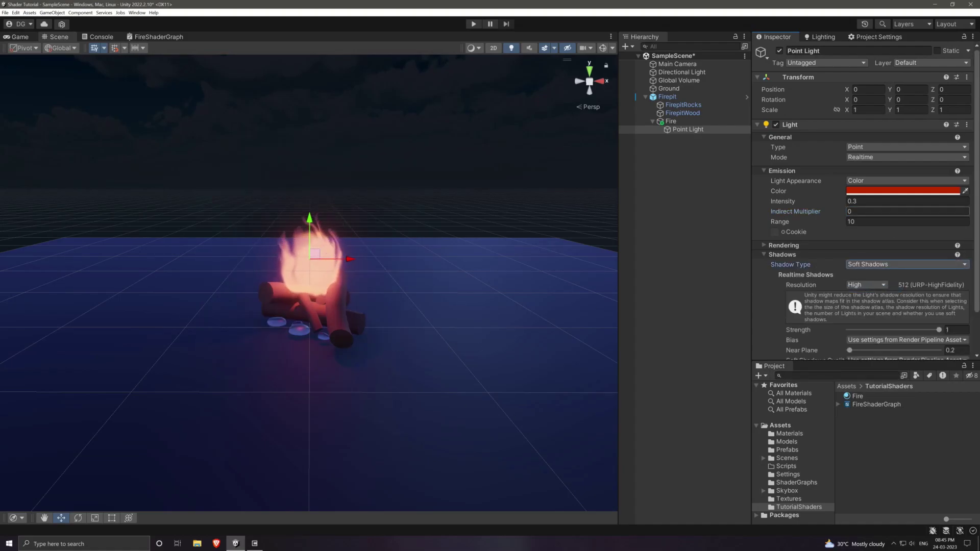
{"action": "left_click", "coordinate": [886, 203]}
{"action": "type", "text": "0.5"}
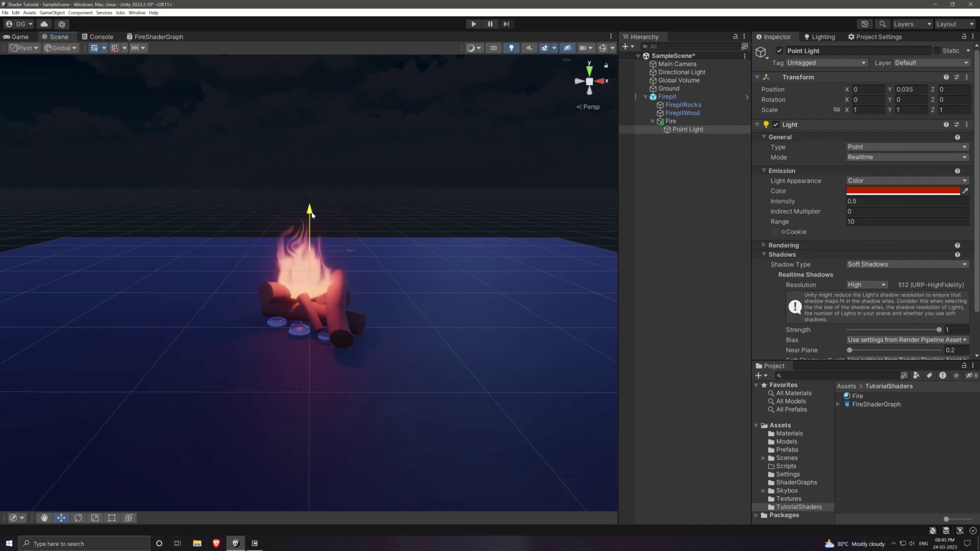
Step: Raise the light's intensity to 0.97 and lift it slightly above the logs
{"action": "mouse_move", "coordinate": [315, 224]}
{"action": "left_mouse_down"}
{"action": "mouse_move", "coordinate": [319, 186]}
{"action": "mouse_move", "coordinate": [322, 202]}
{"action": "left_mouse_up"}
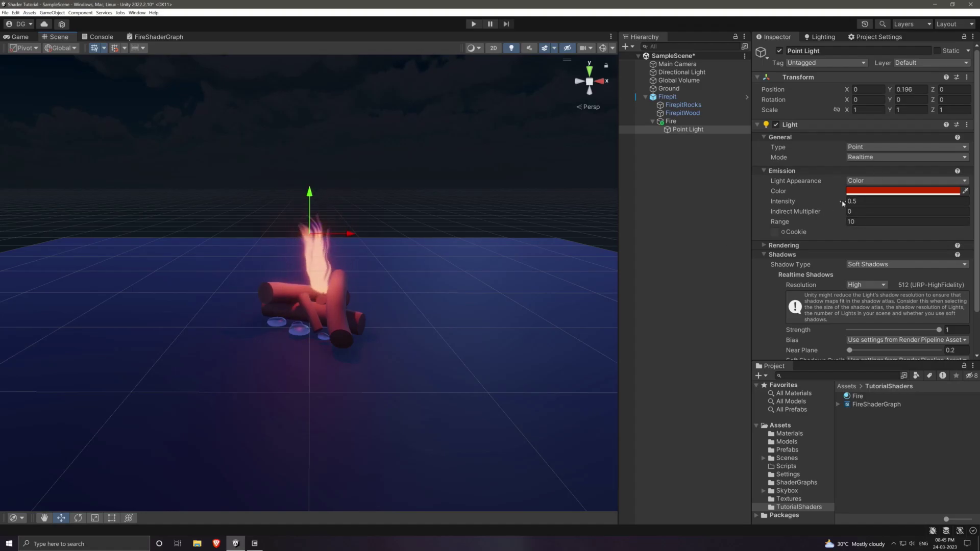
{"action": "left_click_drag", "start_coordinate": [840, 201], "coordinate": [857, 201]}
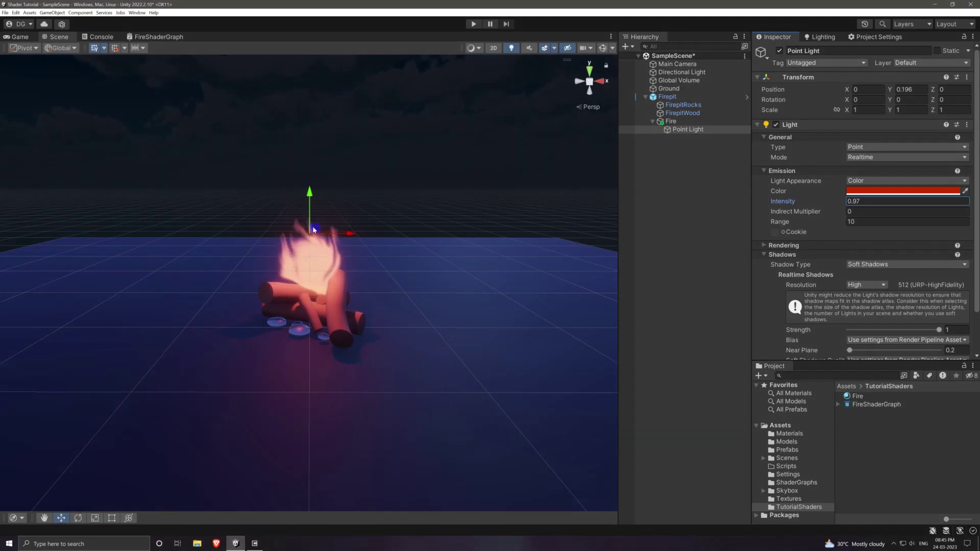
{"action": "mouse_move", "coordinate": [315, 230]}
{"action": "left_mouse_down"}
{"action": "mouse_move", "coordinate": [323, 230]}
{"action": "mouse_move", "coordinate": [311, 230]}
{"action": "left_mouse_up"}
Step: Create a C# script named LightMovement in the Scripts folder and open it in the code editor
{"action": "left_click", "coordinate": [786, 465]}
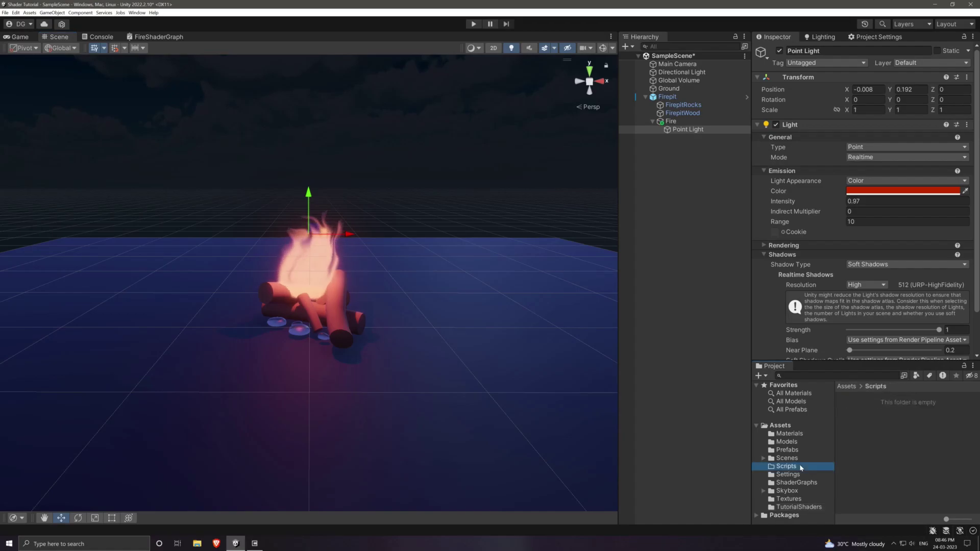
{"action": "right_click", "coordinate": [903, 422]}
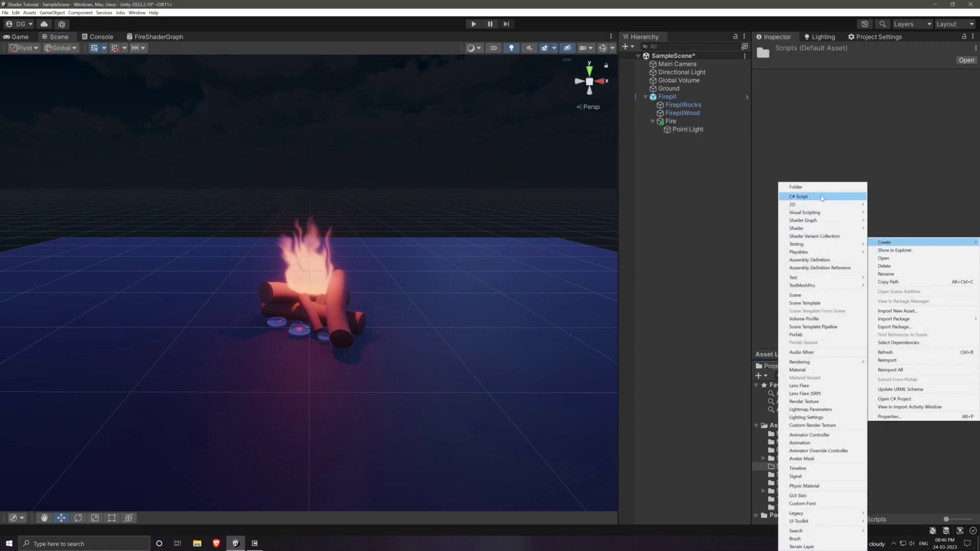
{"action": "left_click", "coordinate": [823, 197]}
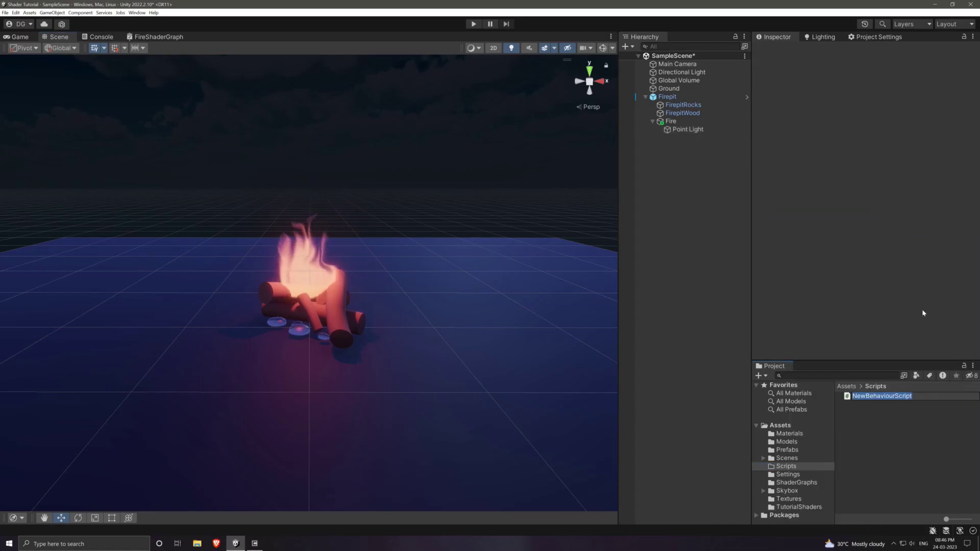
{"action": "type", "text": "Lightmo"}
{"action": "key", "text": "BackSpace"}
{"action": "key", "text": "BackSpace"}
{"action": "type", "text": "Movement"}
{"action": "key", "text": "Return"}
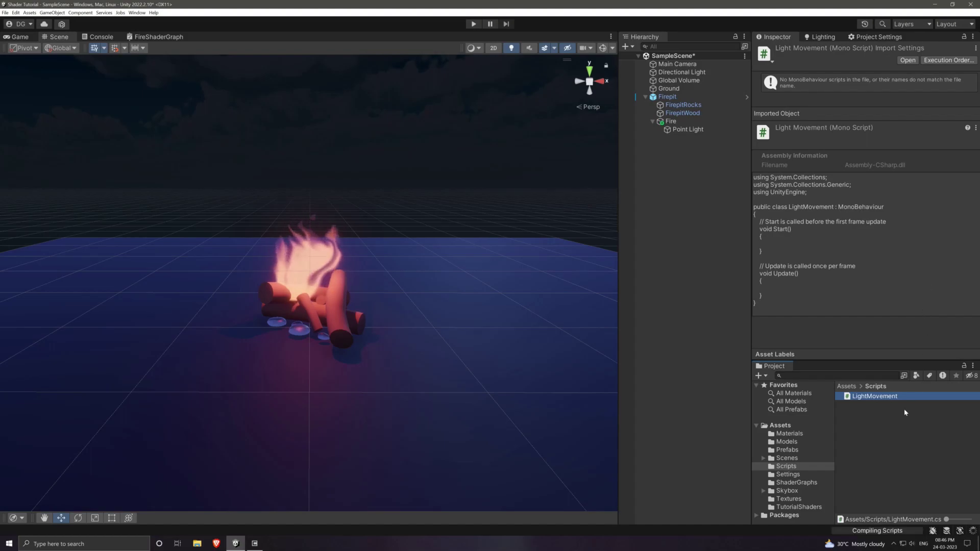
{"action": "double_click", "coordinate": [871, 398]}
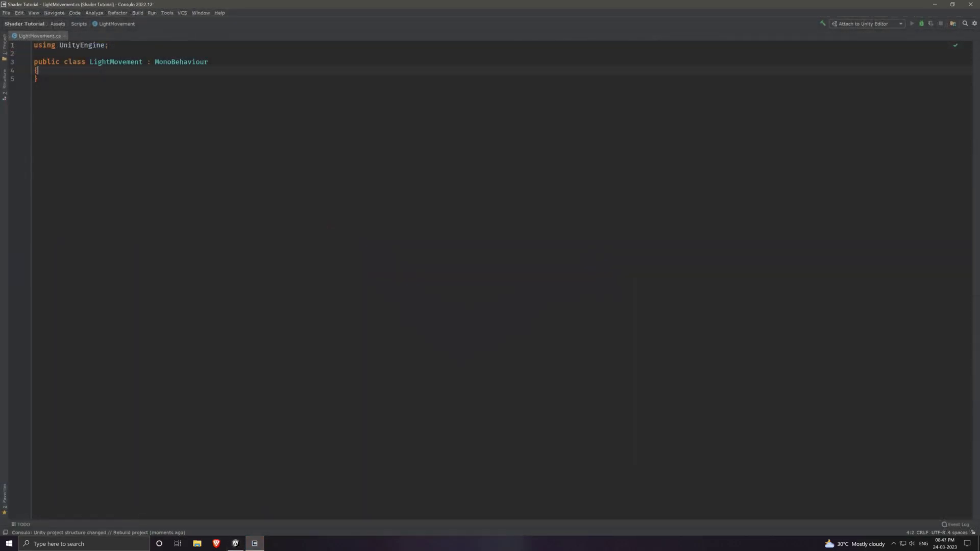
Step: Add a [SerializeField] private float moveSpeed = 0.5f field to the class
{"action": "key", "text": "Return"}
{"action": "type", "text": "private"}
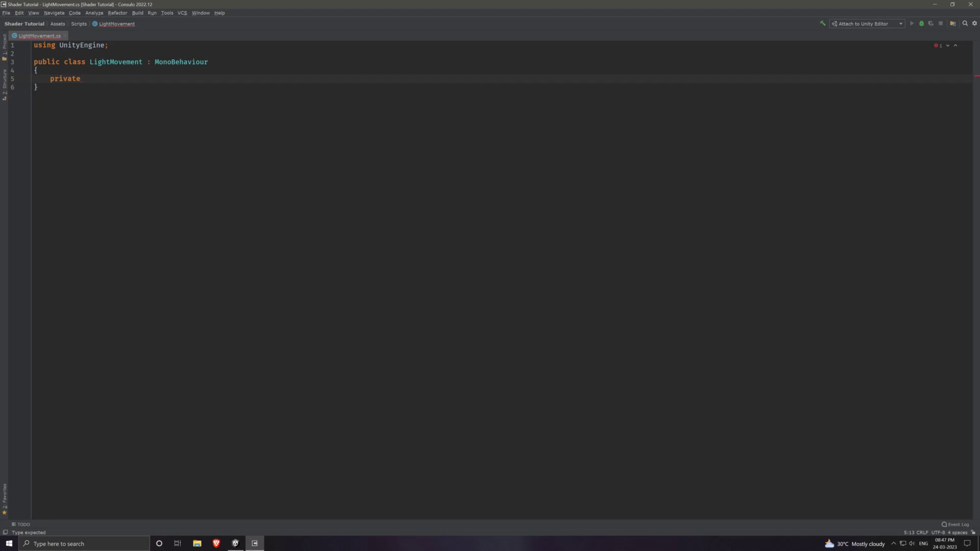
{"action": "type", "text": "float "}
{"action": "type", "text": "moveSpeed = 0.5"}
{"action": "key", "text": "Escape"}
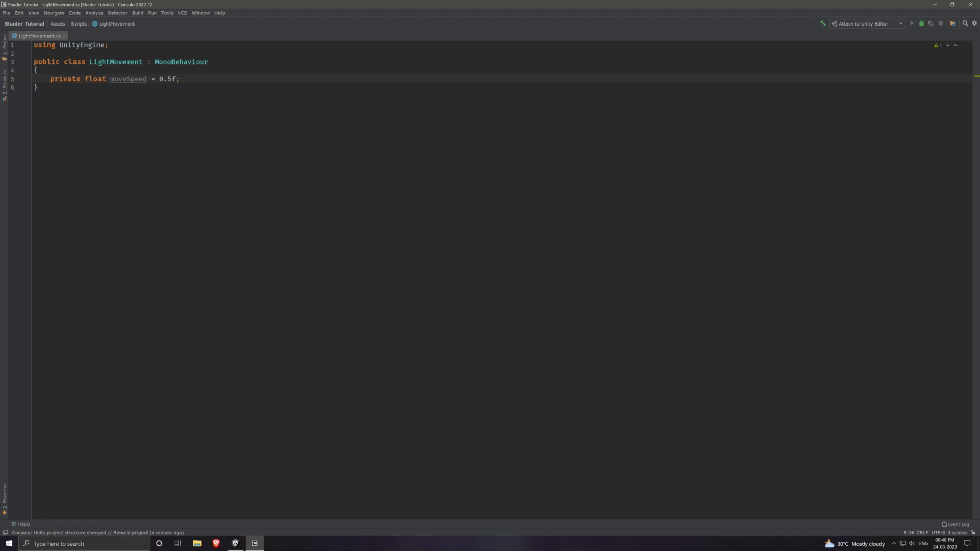
{"action": "key", "text": "Home"}
{"action": "type", "text": "[Ser"}
{"action": "key", "text": "Return"}
{"action": "key", "text": "Right"}
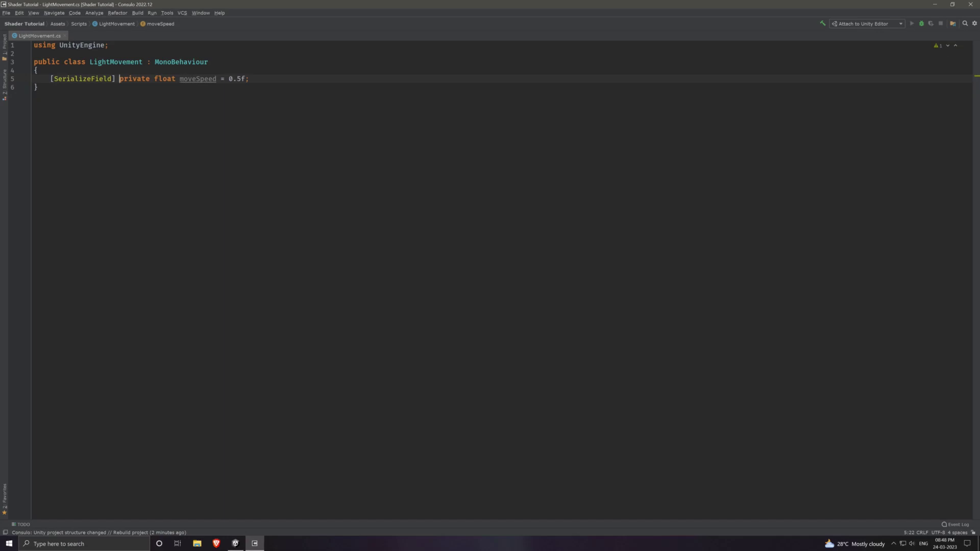
Step: Duplicate the field as moveUnits with a default of 0.3f
{"action": "key", "text": "ctrl+d"}
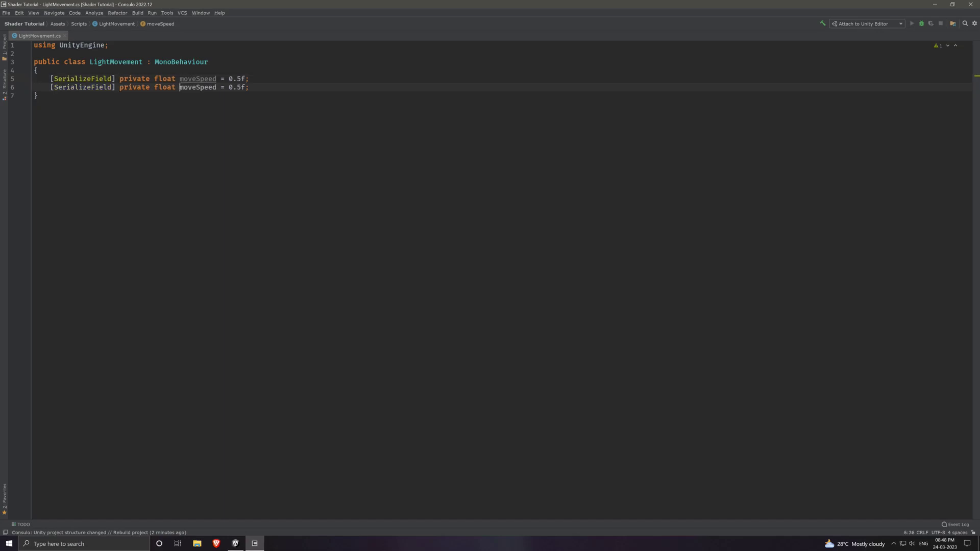
{"action": "key", "text": "ctrl+shift+Right"}
{"action": "type", "text": "Unity"}
{"action": "key", "text": "Delete"}
{"action": "type", "text": "3"}
{"action": "key", "text": "End"}
{"action": "key", "text": "Return"}
{"action": "key", "text": "Return"}
{"action": "type", "text": "private v"}
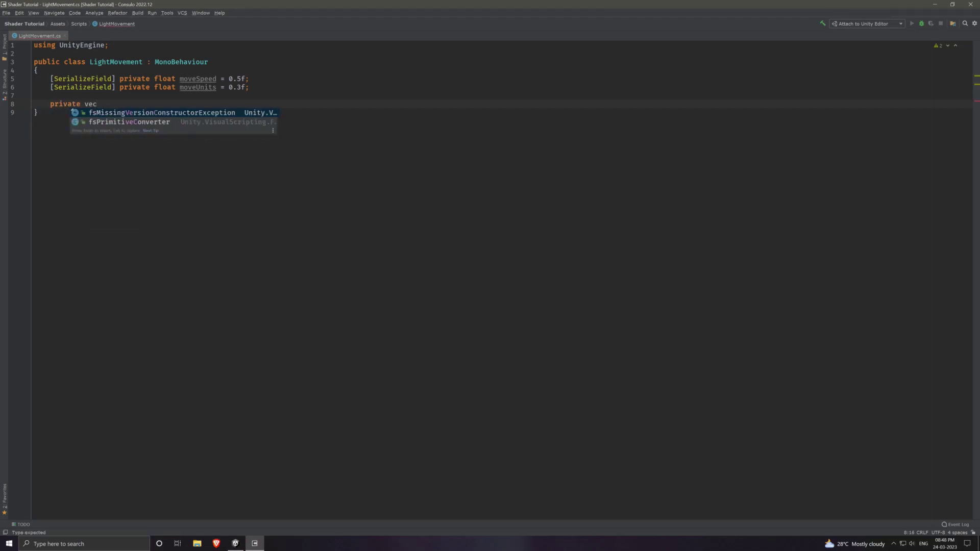
{"action": "type", "text": "e"}
Step: Declare a private Vector3 offset and assign it transform.localPosition in an Awake method
{"action": "key", "text": "BackSpace"}
{"action": "key", "text": "BackSpace"}
{"action": "type", "text": "Vec"}
{"action": "key", "text": "Down"}
{"action": "key", "text": "Down"}
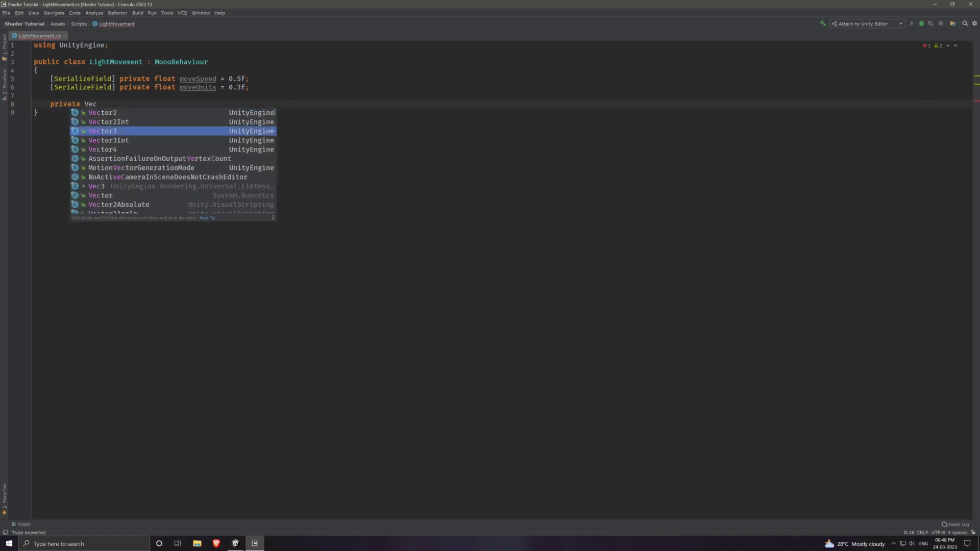
{"action": "key", "text": "Return"}
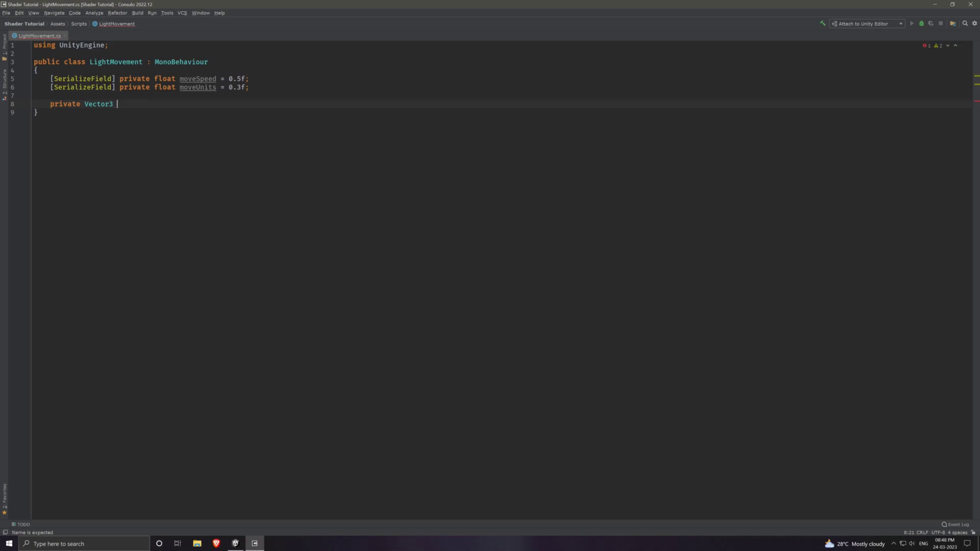
{"action": "type", "text": "offset;"}
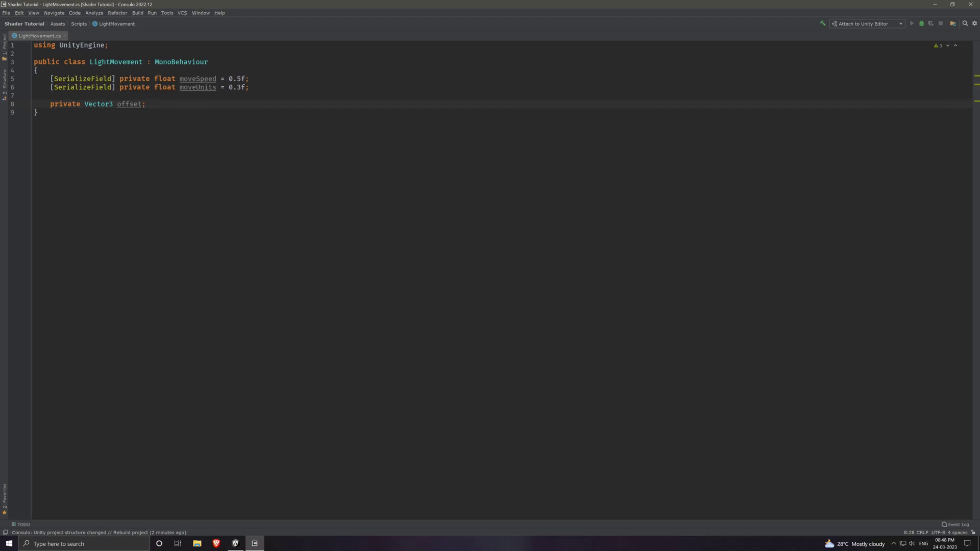
{"action": "key", "text": "Return"}
{"action": "key", "text": "Return"}
{"action": "type", "text": "A"}
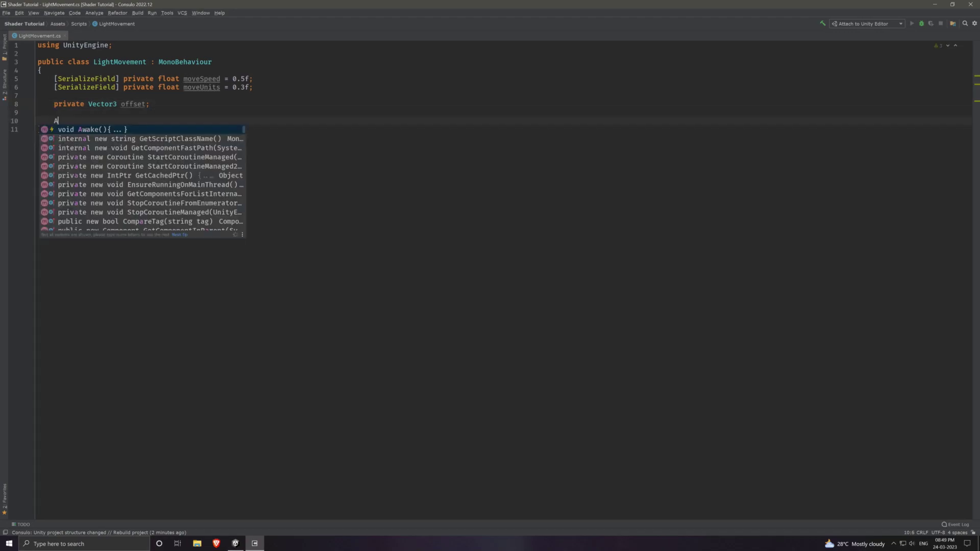
{"action": "key", "text": "Return"}
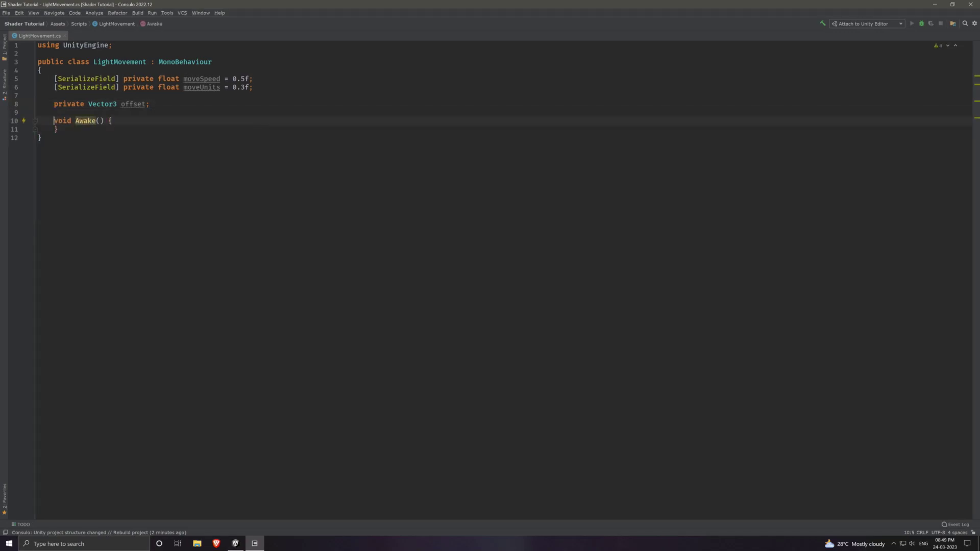
{"action": "type", "text": "privaet"}
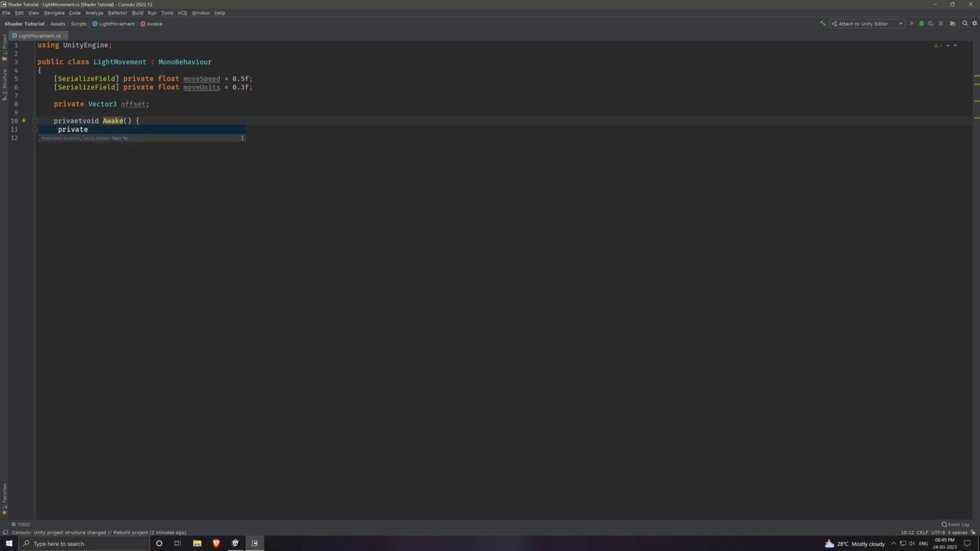
{"action": "key", "text": "Return"}
{"action": "key", "text": "Return"}
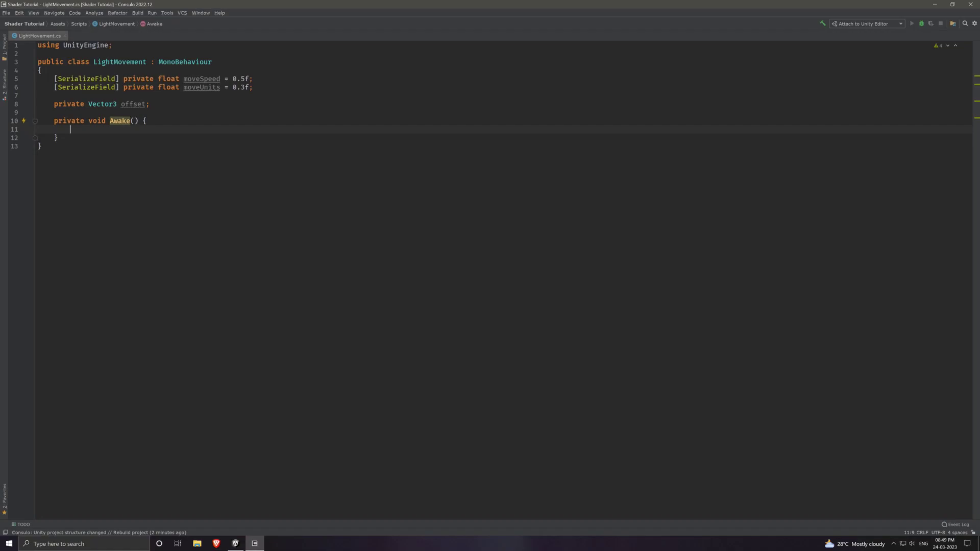
{"action": "type", "text": "offset = T"}
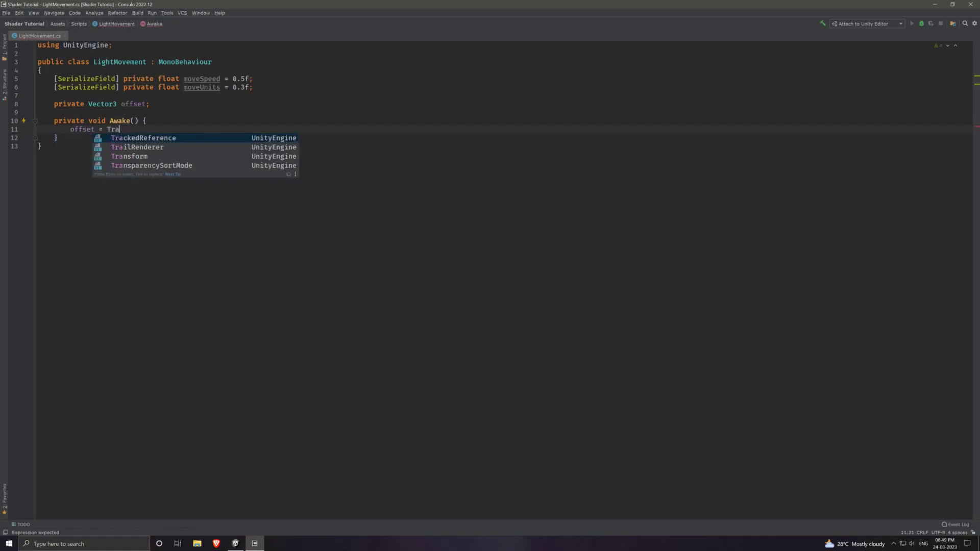
{"action": "type", "text": "ra"}
{"action": "key", "text": "Return"}
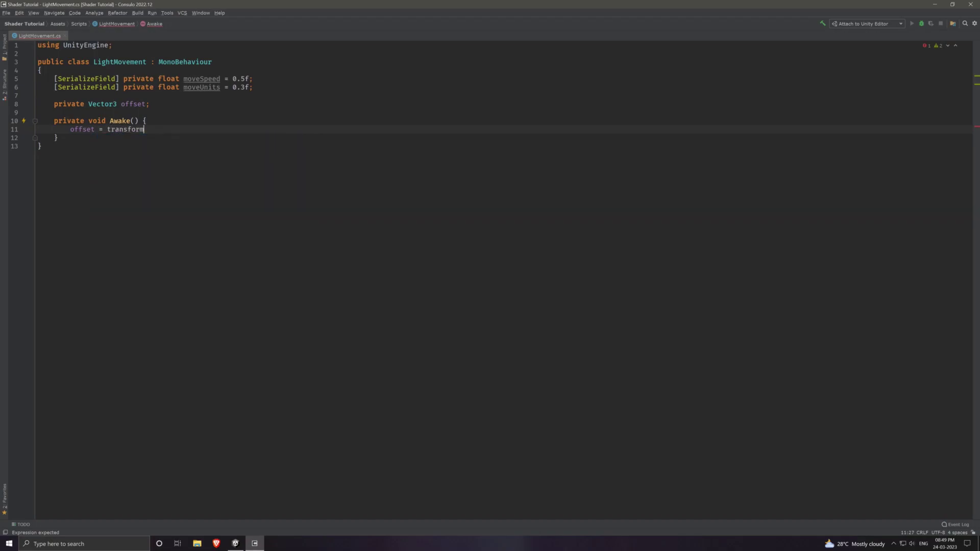
{"action": "type", "text": ".localP"}
{"action": "key", "text": "Return"}
{"action": "type", "text": ";"}
{"action": "key", "text": "Down"}
Step: Add an empty private Update method below Awake
{"action": "key", "text": "Return"}
{"action": "key", "text": "Return"}
{"action": "type", "text": "U"}
{"action": "key", "text": "Return"}
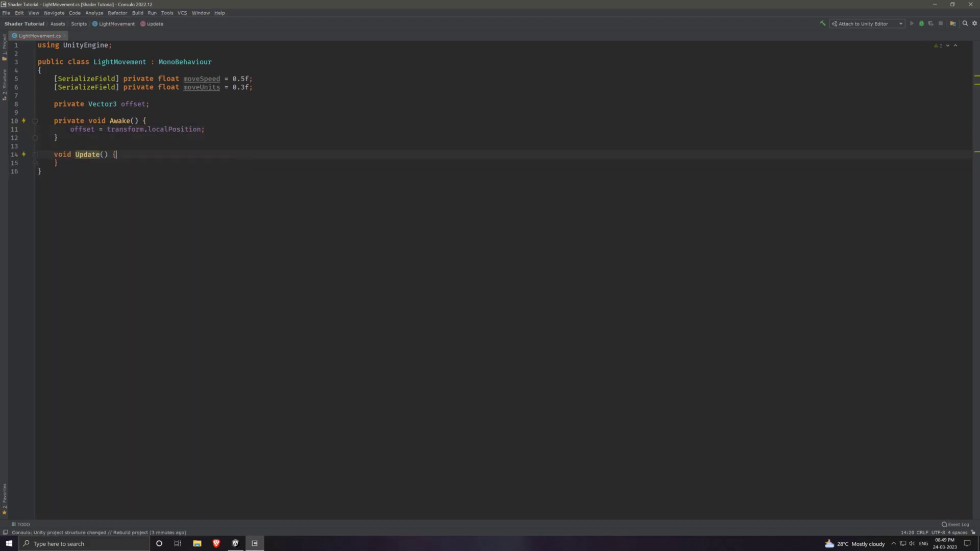
{"action": "type", "text": "privat"}
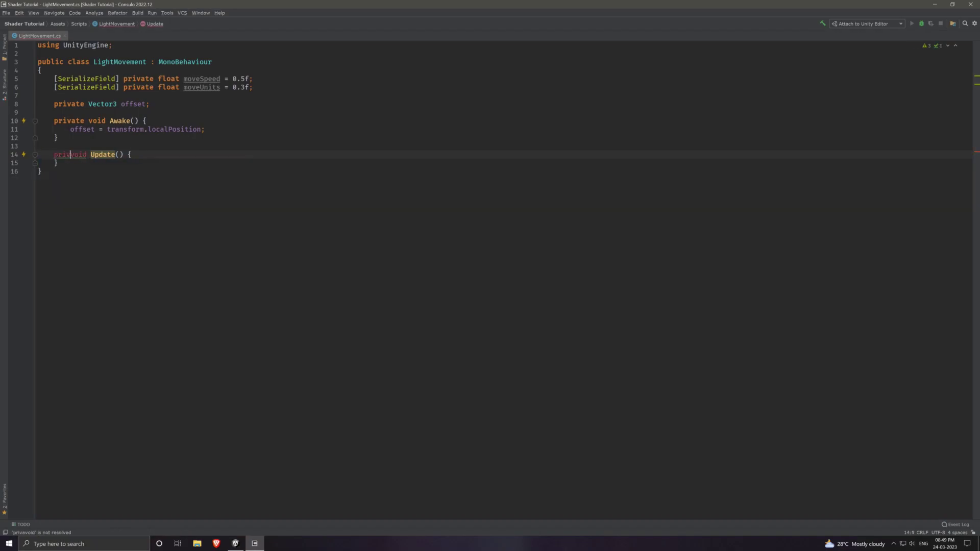
{"action": "key", "text": "ctrl+space"}
{"action": "key", "text": "Return"}
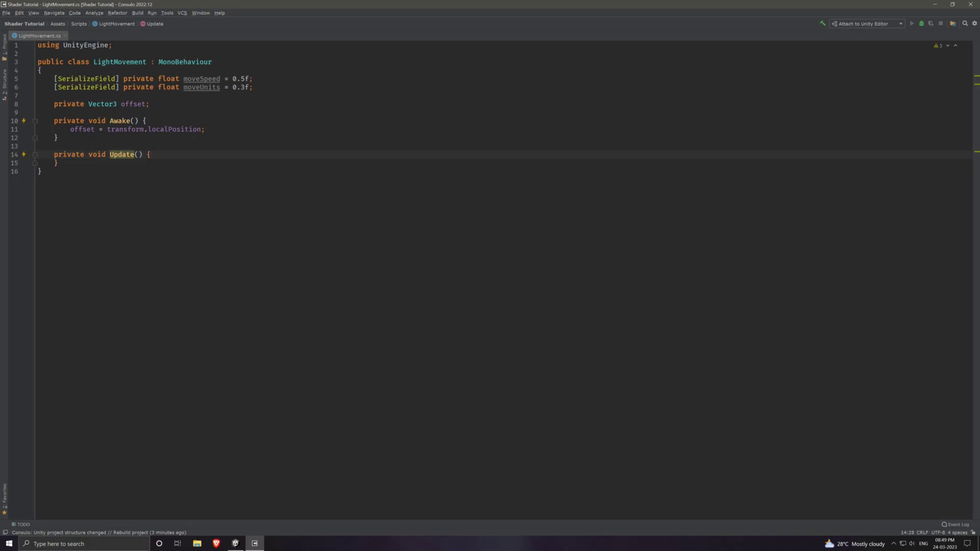
{"action": "key", "text": "Return"}
{"action": "type", "text": "Mathf"}
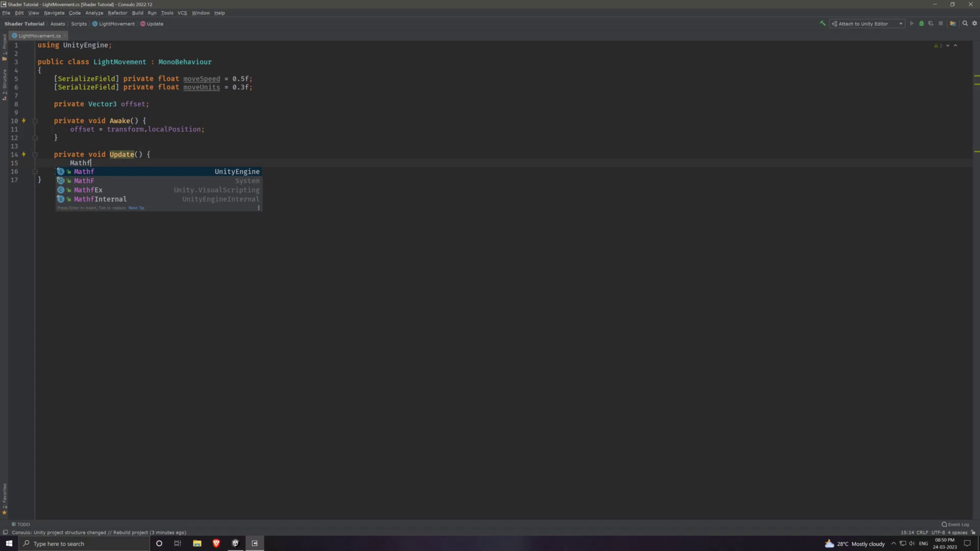
{"action": "type", "text": ".Sin"}
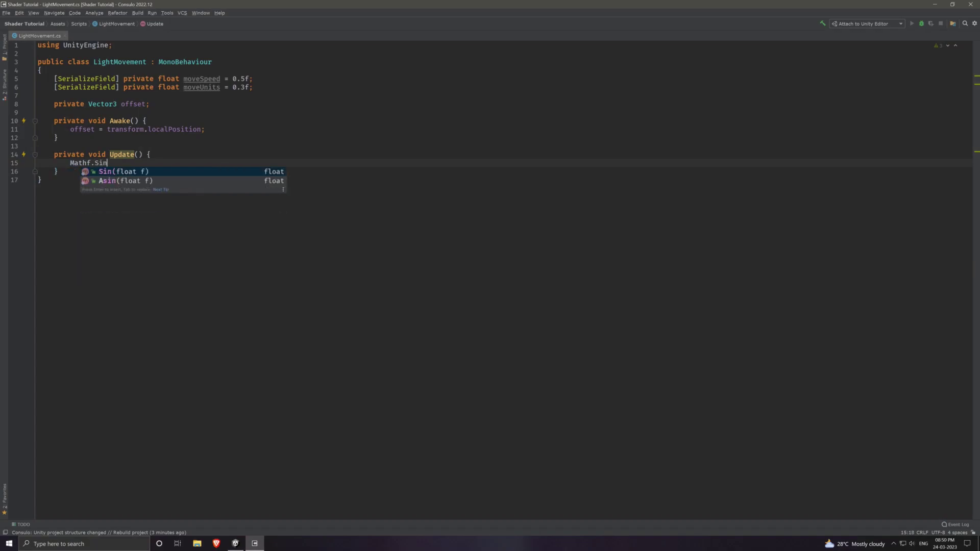
Step: Write the expression Mathf.Sin(Time.time * moveSpeed) * moveUnits inside Update
{"action": "key", "text": "Return"}
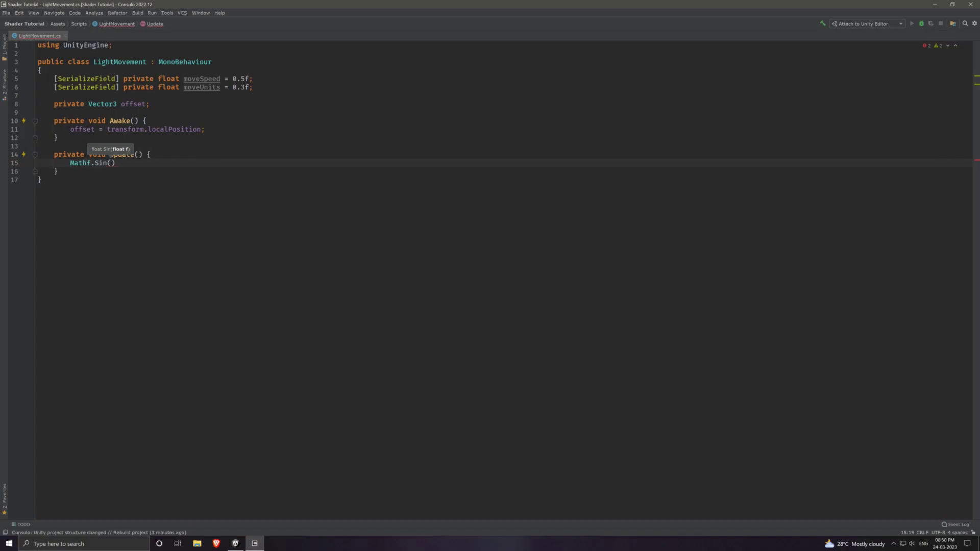
{"action": "type", "text": "Ti"}
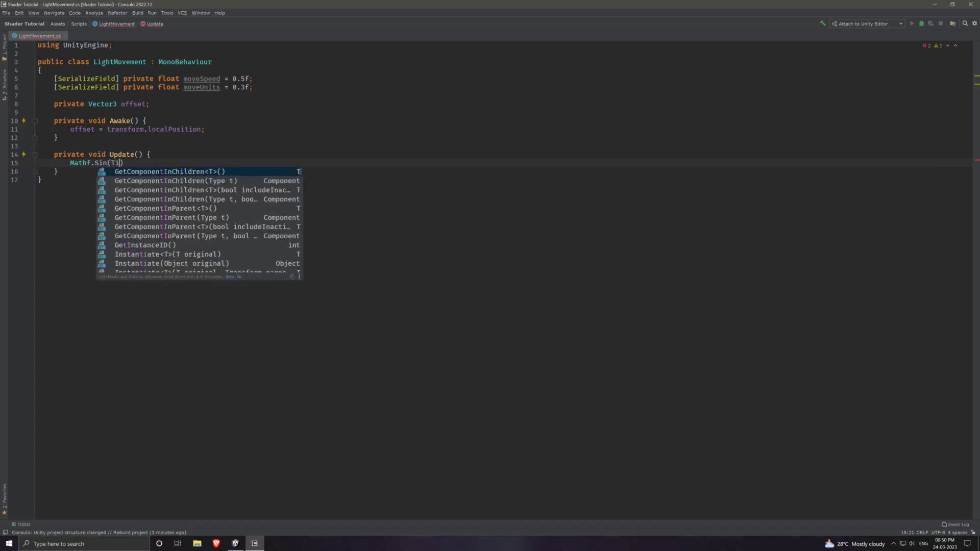
{"action": "type", "text": "me.tim"}
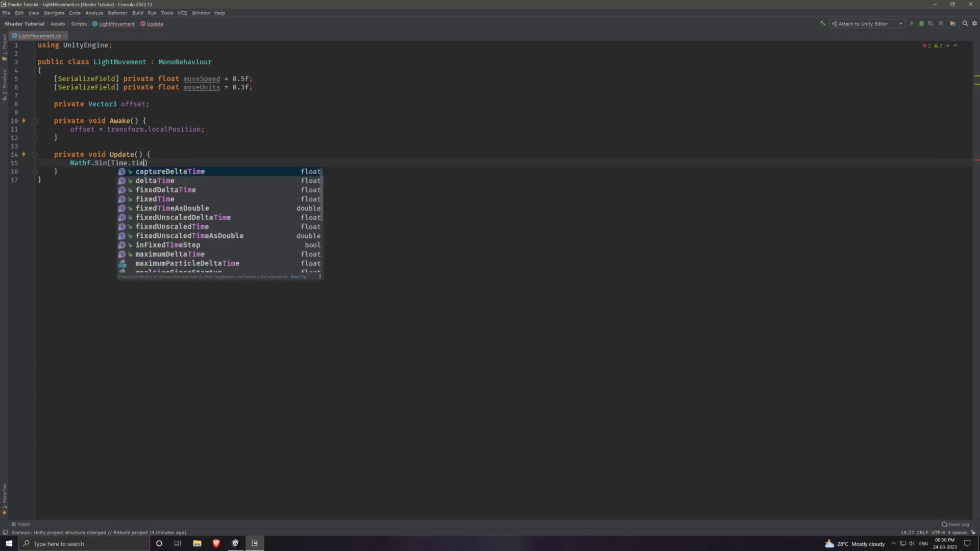
{"action": "type", "text": "e * move"}
{"action": "key", "text": "Return"}
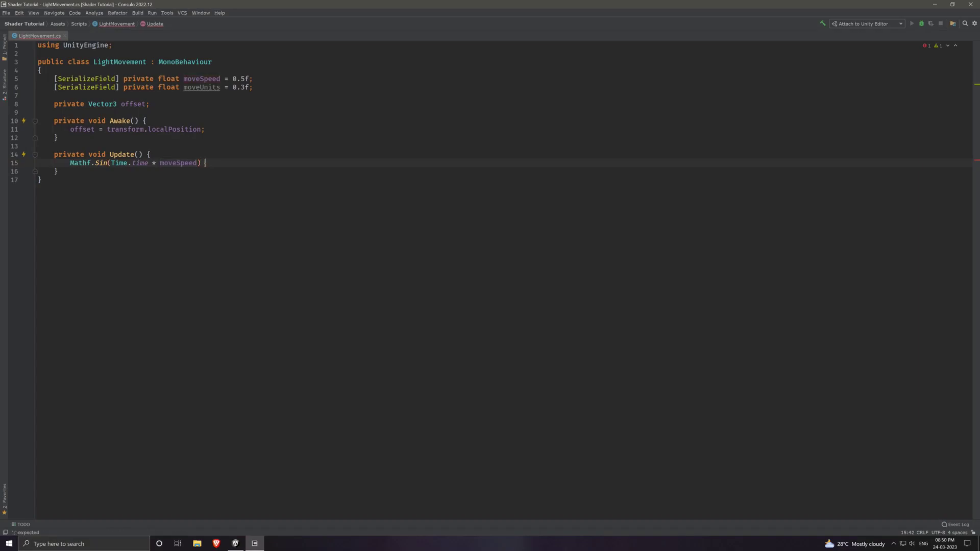
{"action": "type", "text": "8"}
{"action": "key", "text": "BackSpace"}
{"action": "type", "text": "* moveU"}
{"action": "key", "text": "Return"}
{"action": "type", "text": ";"}
Step: Store that expression in a float variable named moveValue
{"action": "key", "text": "Home"}
{"action": "type", "text": "f"}
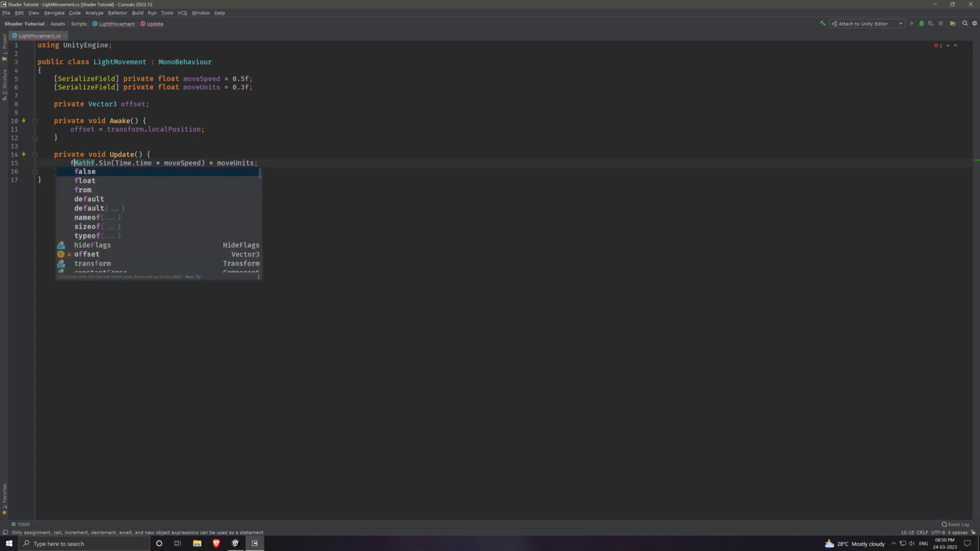
{"action": "type", "text": "la"}
{"action": "key", "text": "BackSpace"}
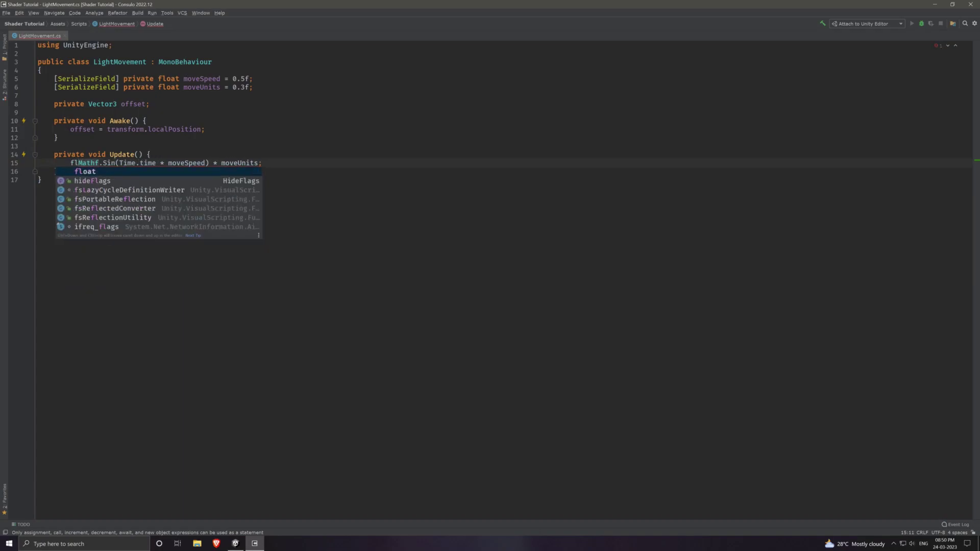
{"action": "key", "text": "Return"}
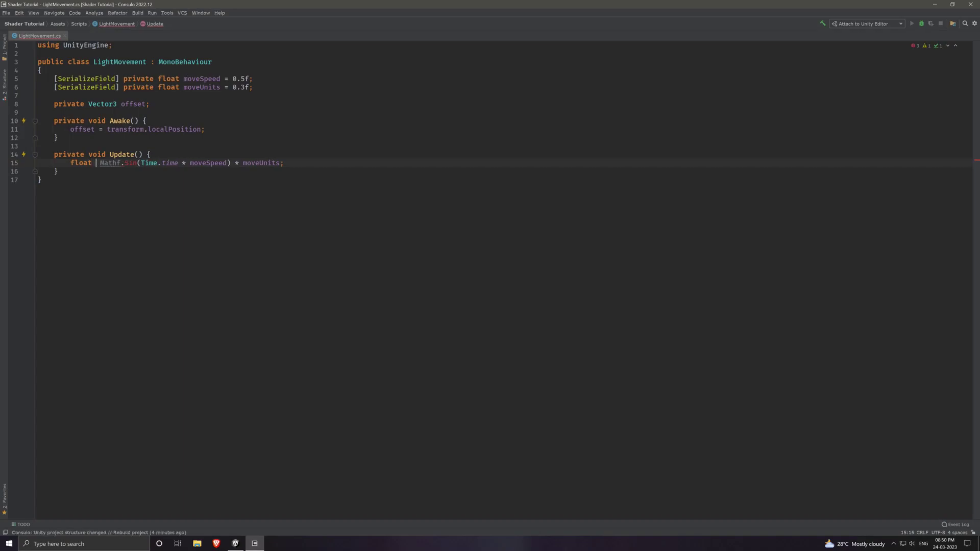
{"action": "type", "text": "move"}
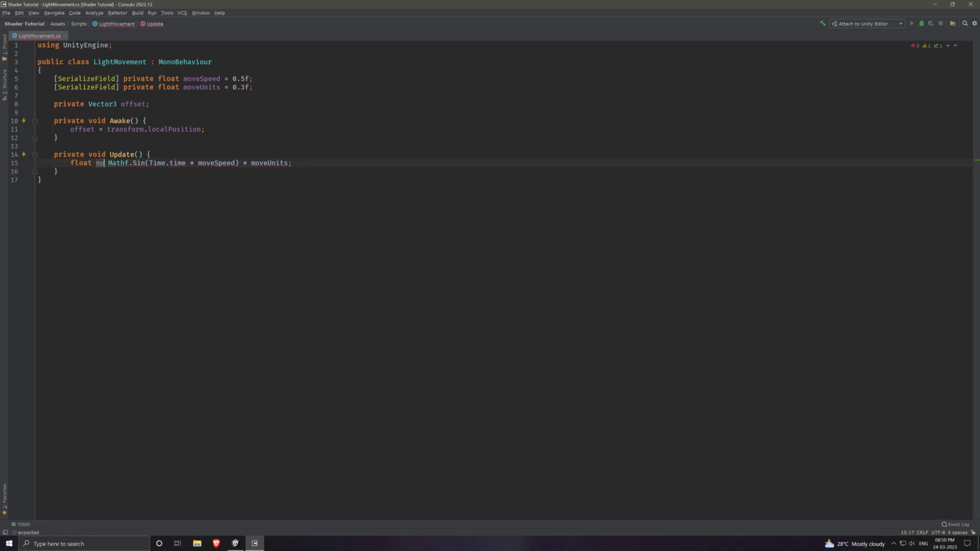
{"action": "type", "text": "Value ="}
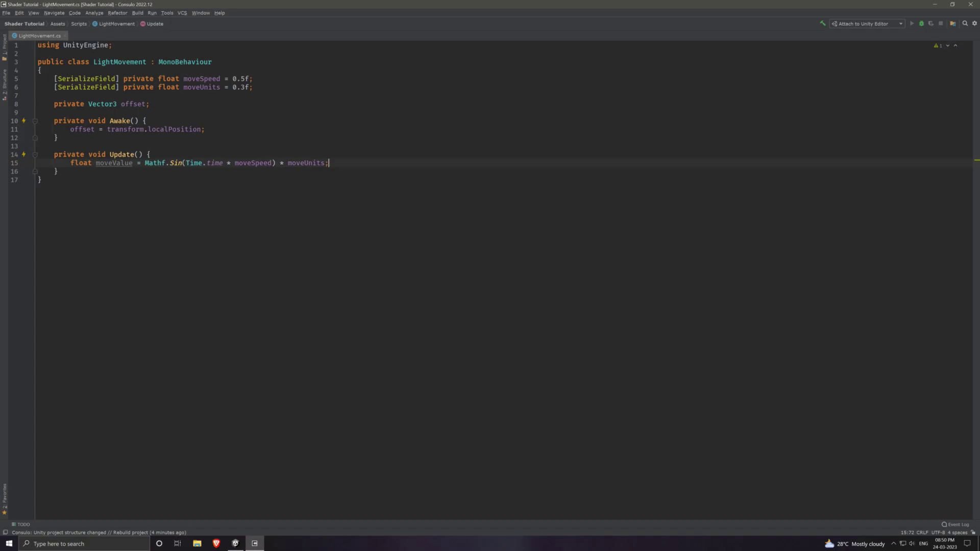
Step: Set transform.localPosition to new Vector3(moveValue, moveValue / 2, 0) + offset
{"action": "key", "text": "Return"}
{"action": "type", "text": "tra"}
{"action": "key", "text": "Return"}
{"action": "type", "text": ".localP"}
{"action": "key", "text": "Return"}
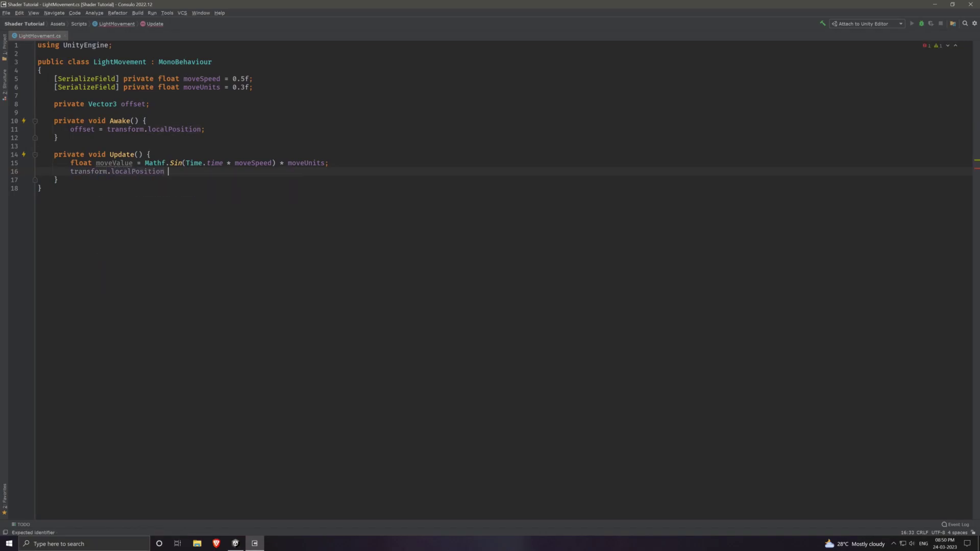
{"action": "type", "text": "= "}
{"action": "type", "text": "new Vec"}
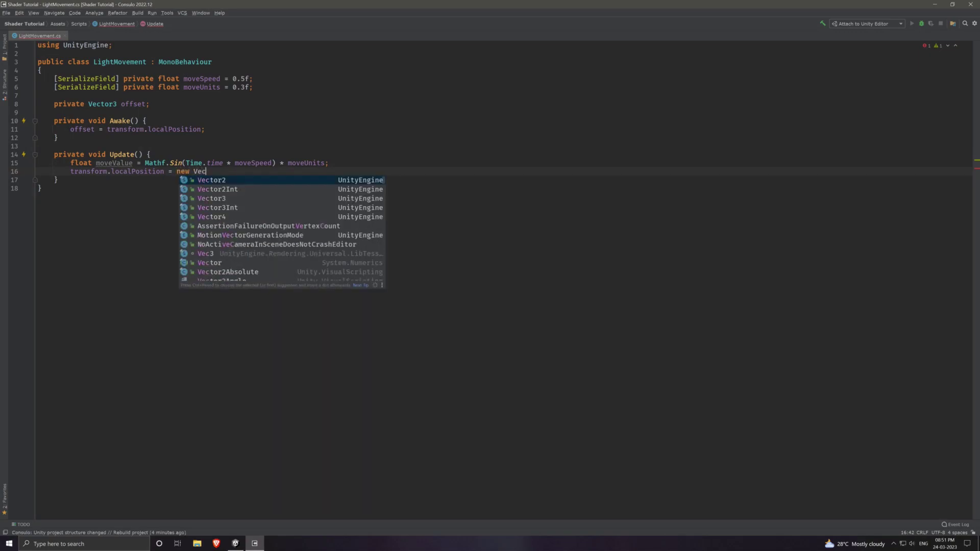
{"action": "key", "text": "Down"}
{"action": "key", "text": "Down"}
{"action": "key", "text": "Return"}
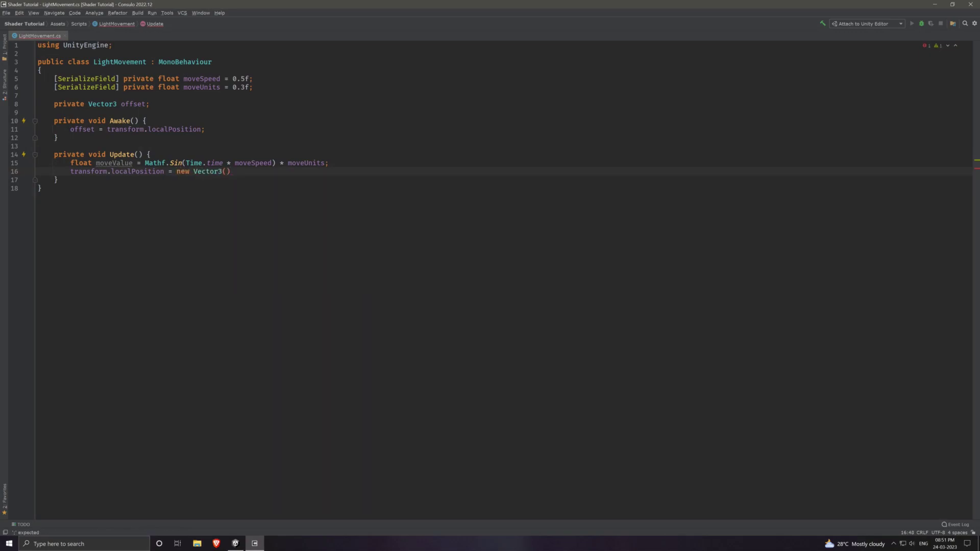
{"action": "type", "text": "move"}
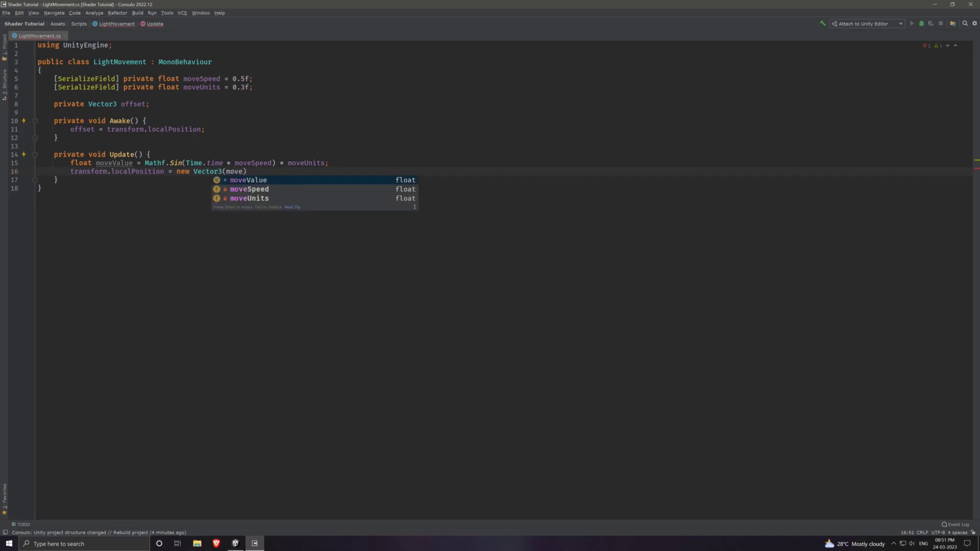
{"action": "key", "text": "Return"}
{"action": "type", "text": ", "}
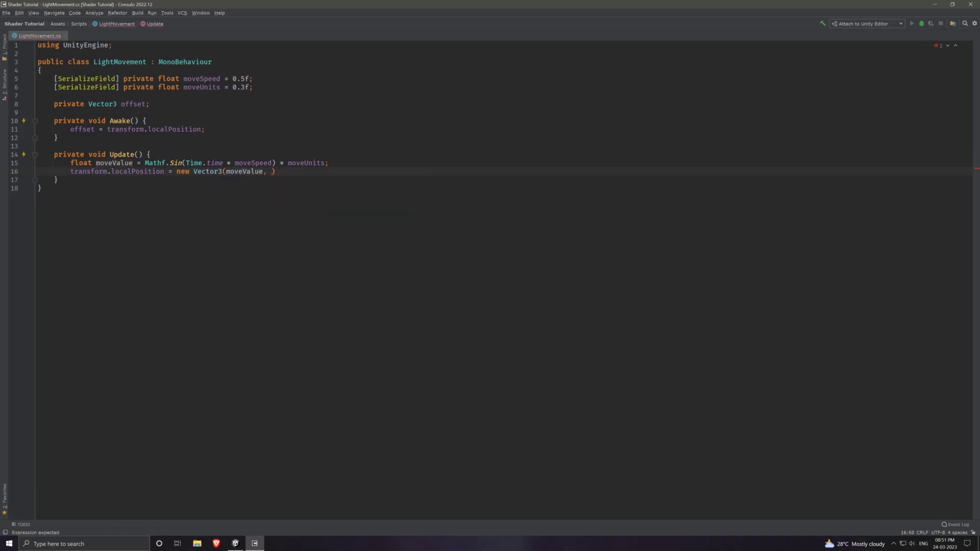
{"action": "type", "text": "mo"}
{"action": "key", "text": "Return"}
{"action": "type", "text": "/ 2, "}
{"action": "type", "text": "0) "}
{"action": "type", "text": "+ offs"}
{"action": "key", "text": "Return"}
{"action": "type", "text": ";"}
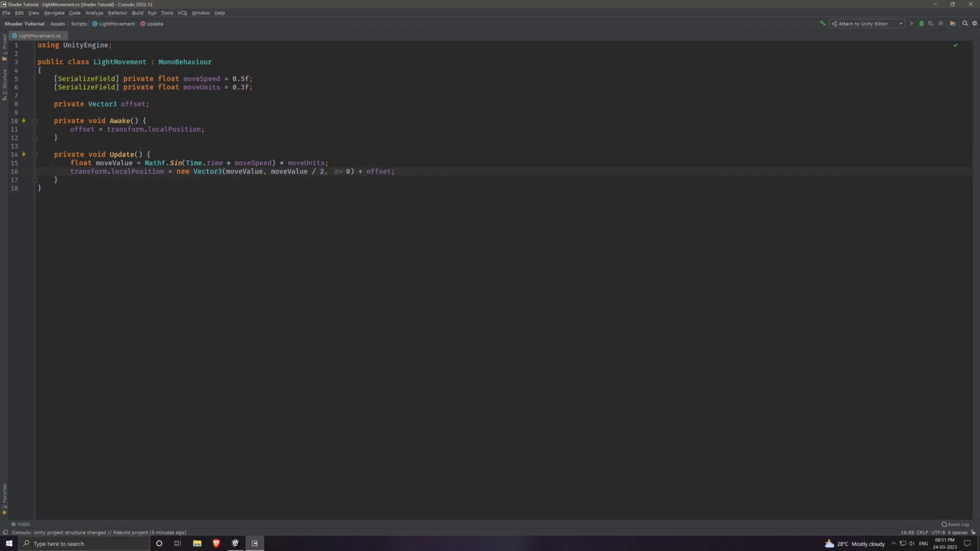
Step: Attach LightMovement to the Point Light in Unity and start playing the scene
{"action": "left_click", "coordinate": [235, 544]}
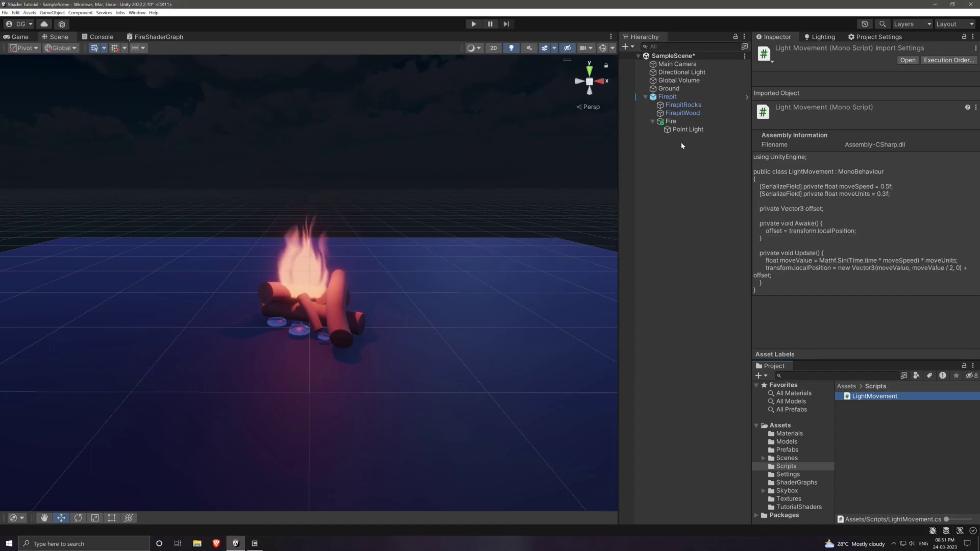
{"action": "left_click", "coordinate": [674, 122]}
{"action": "scroll", "coordinate": [858, 307], "scroll_direction": "down", "scroll_amount": 3}
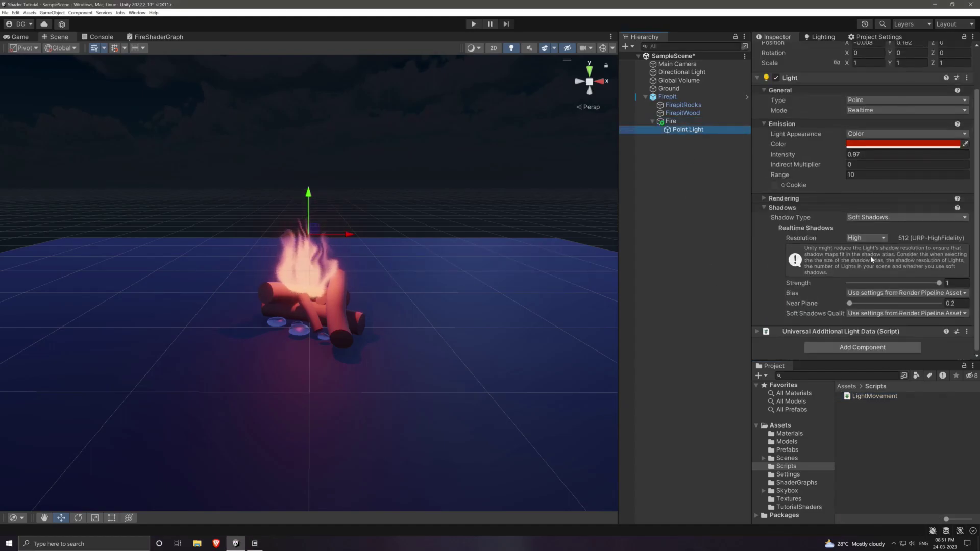
{"action": "left_click_drag", "start_coordinate": [857, 396], "coordinate": [802, 356]}
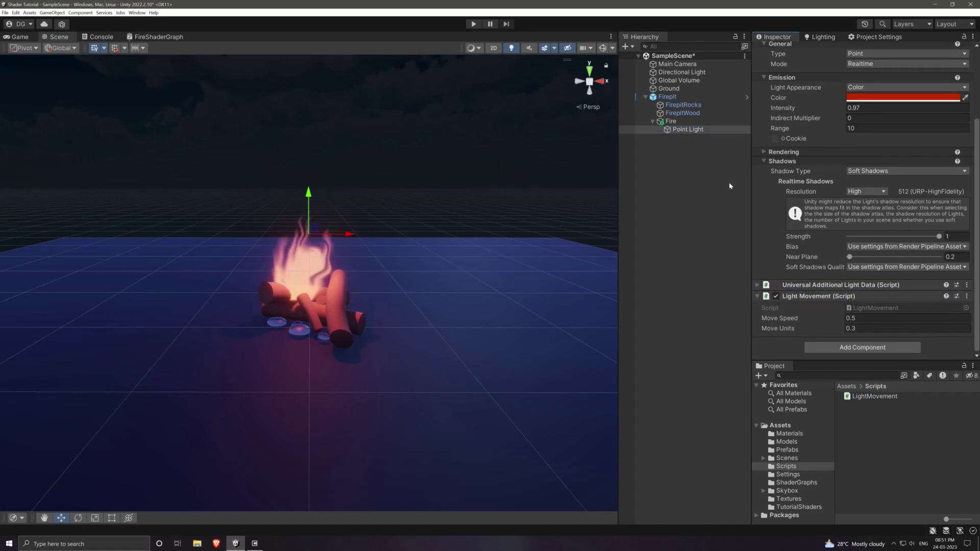
{"action": "left_click", "coordinate": [474, 24]}
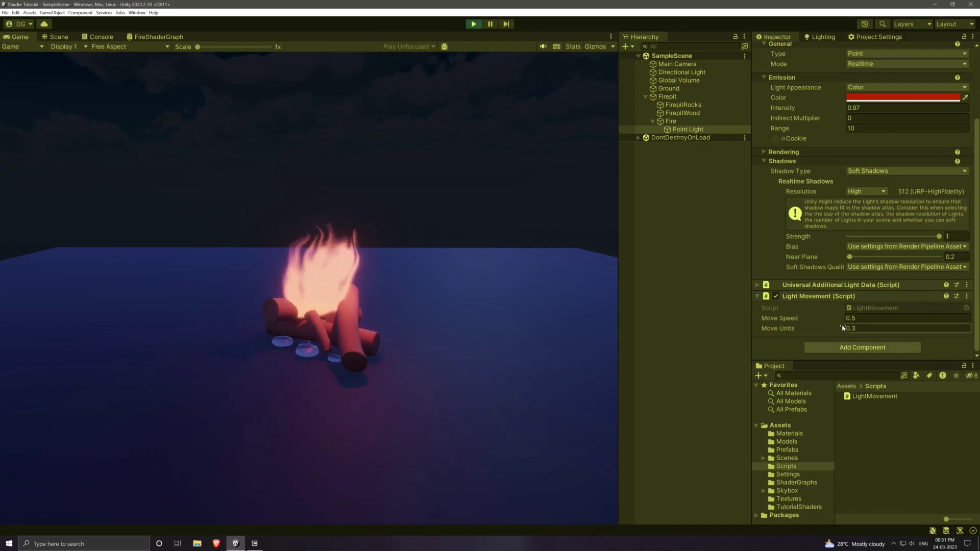
Step: Set Move Speed to 3 and Move Units to 0.1 in the running scene
{"action": "left_click_drag", "start_coordinate": [840, 319], "coordinate": [837, 319]}
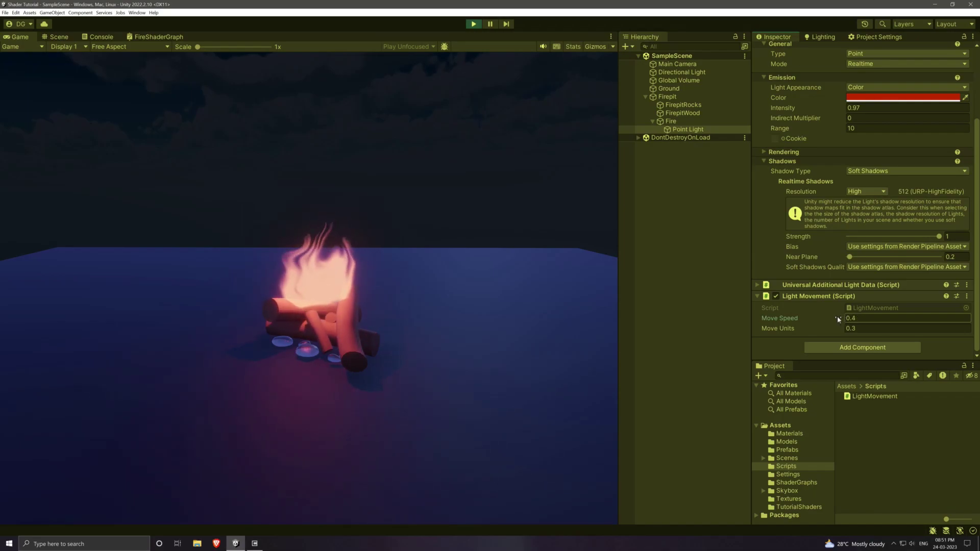
{"action": "left_click", "coordinate": [838, 318]}
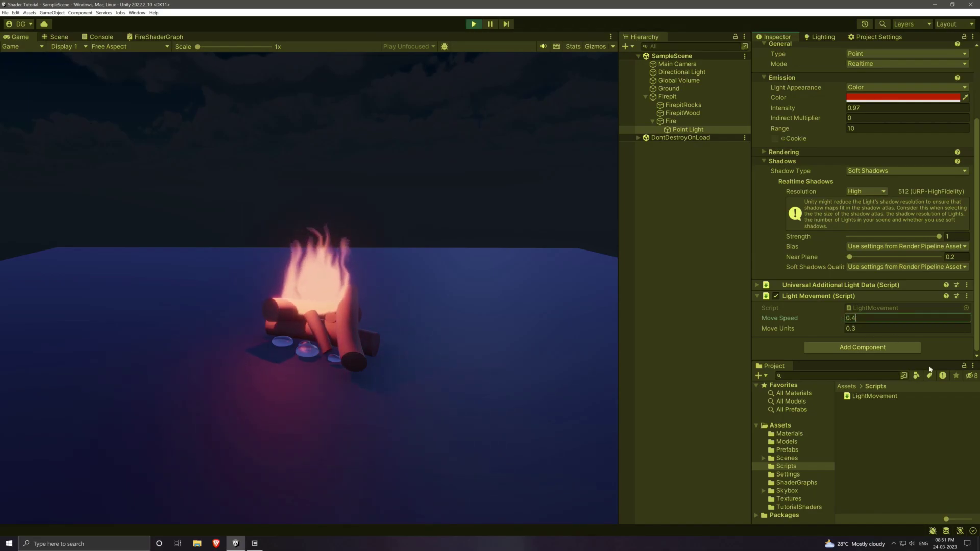
{"action": "key", "text": "ctrl+a"}
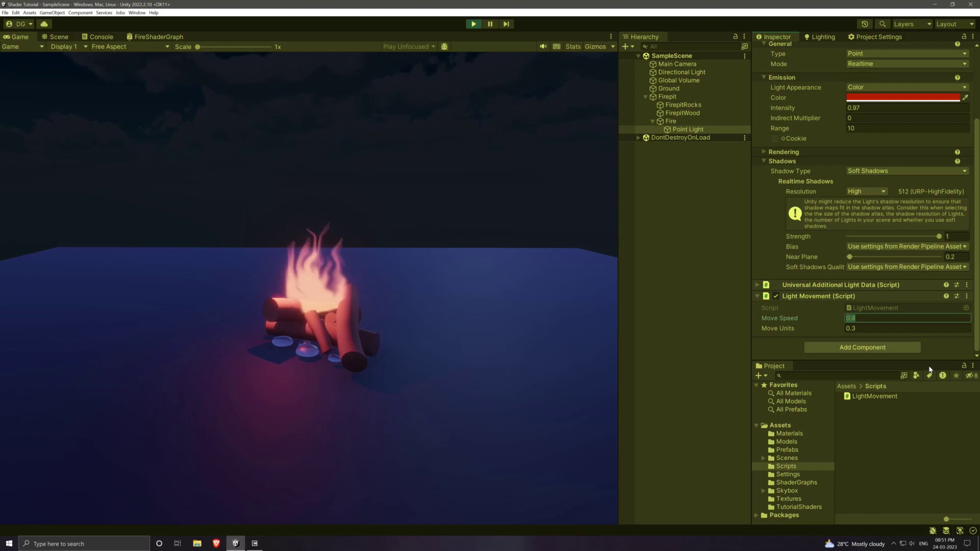
{"action": "type", "text": "3"}
{"action": "key", "text": "Return"}
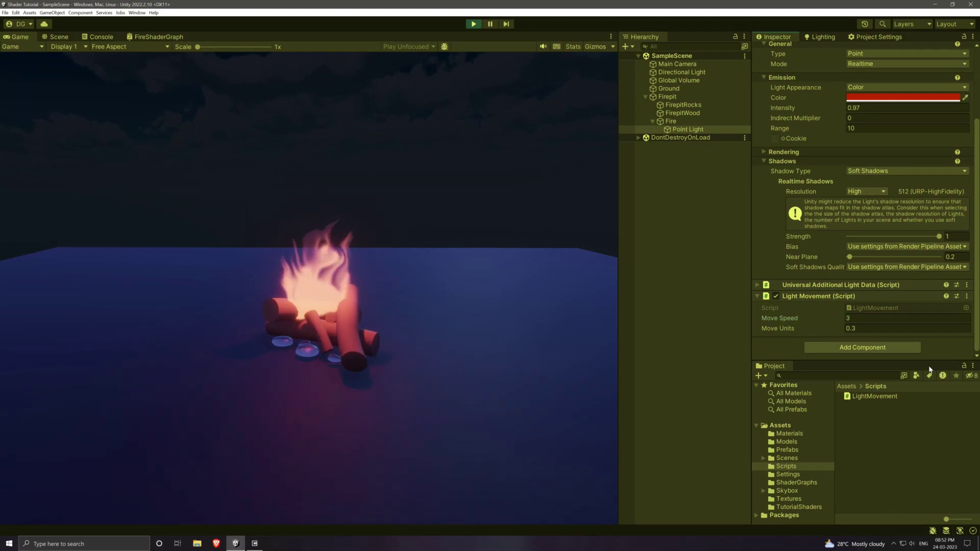
{"action": "left_click", "coordinate": [881, 327]}
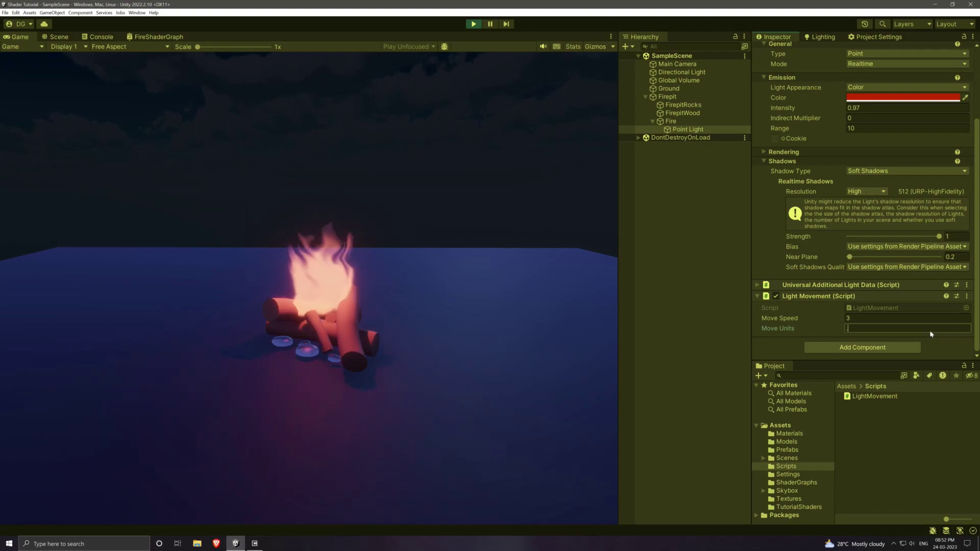
{"action": "type", "text": ".01"}
{"action": "key", "text": "BackSpace"}
{"action": "type", "text": "5"}
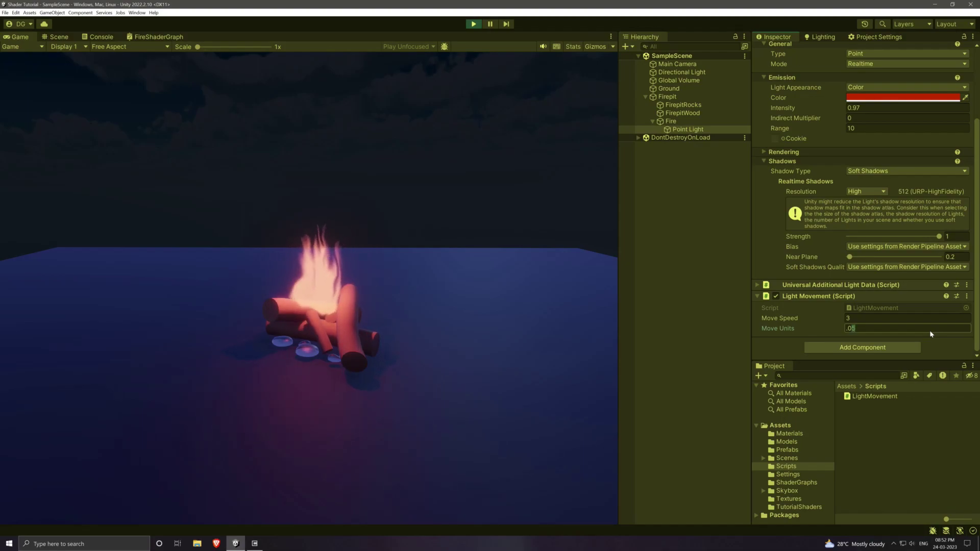
{"action": "type", "text": ".1"}
{"action": "key", "text": "Return"}
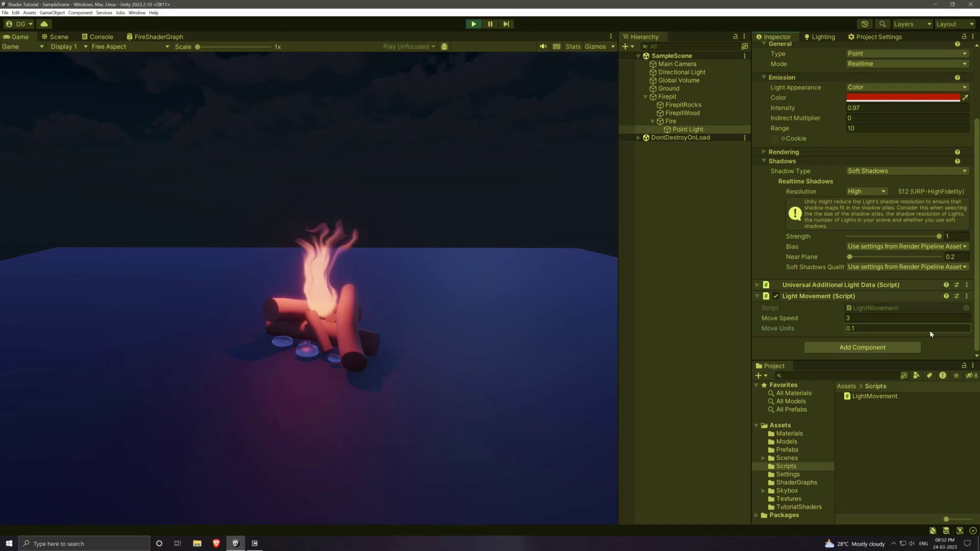